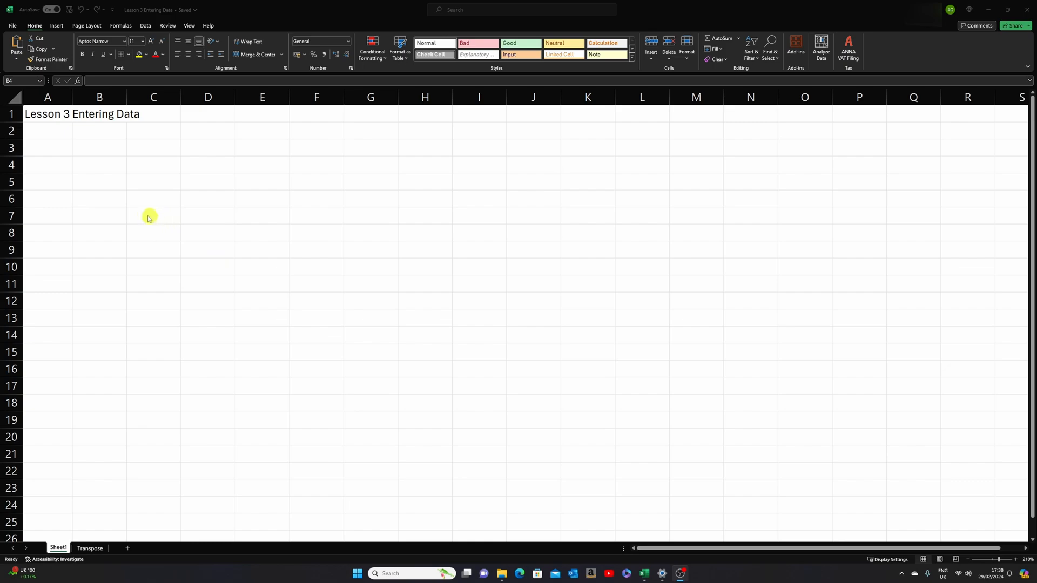
- Enter the text "Typing" in cell B4 and the number 1000 in cell B5
{"action": "left_click", "coordinate": [107, 184]}
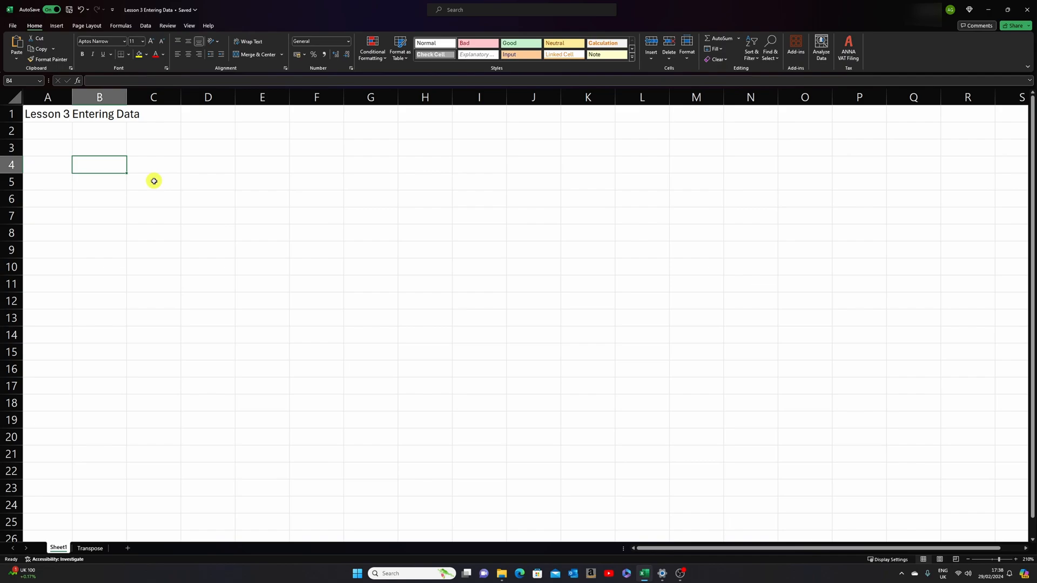
{"action": "type", "text": "Typing"}
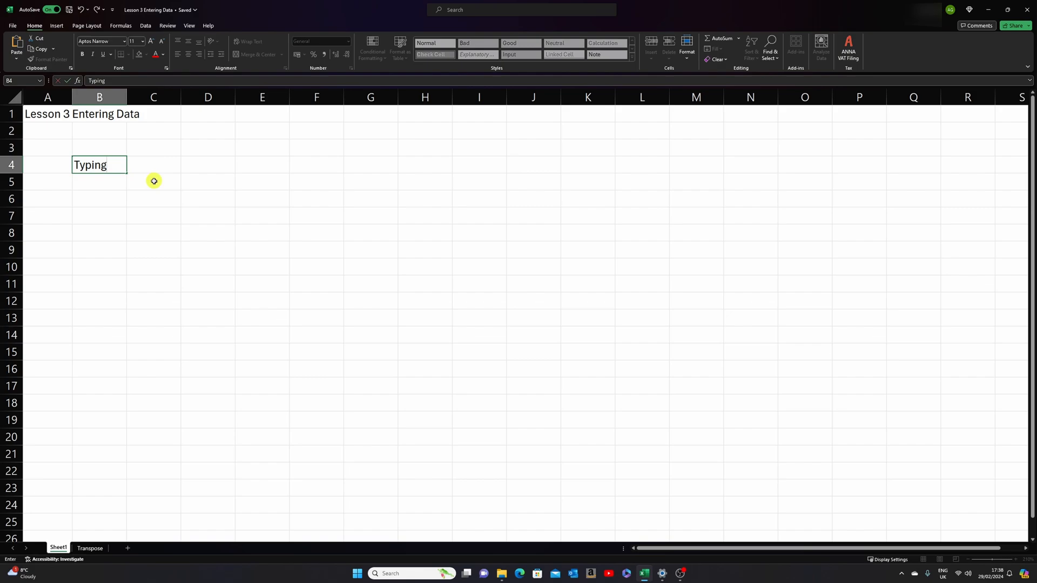
{"action": "key", "text": "Return"}
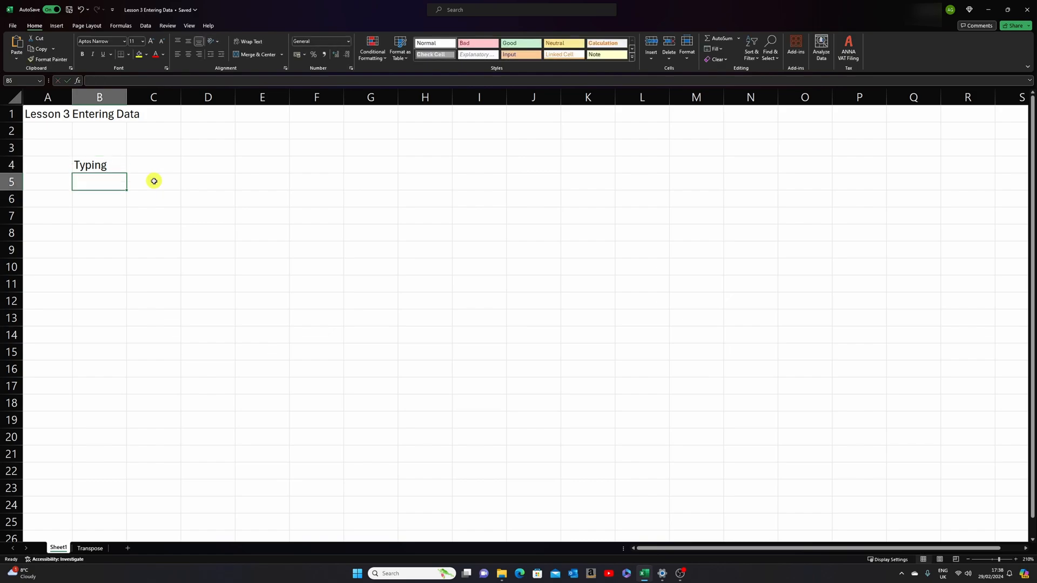
{"action": "key", "text": "Up"}
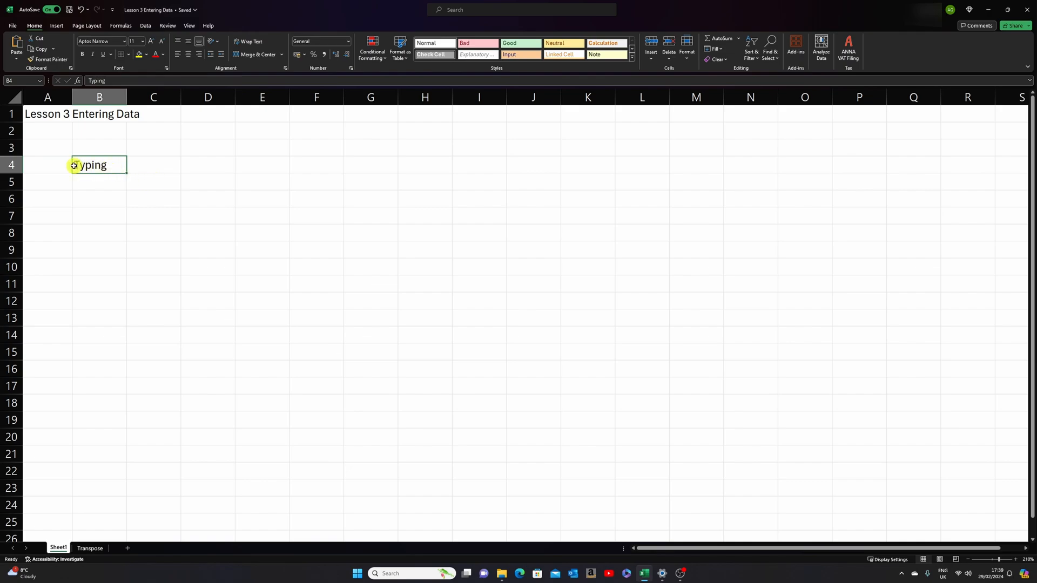
{"action": "left_click", "coordinate": [102, 182]}
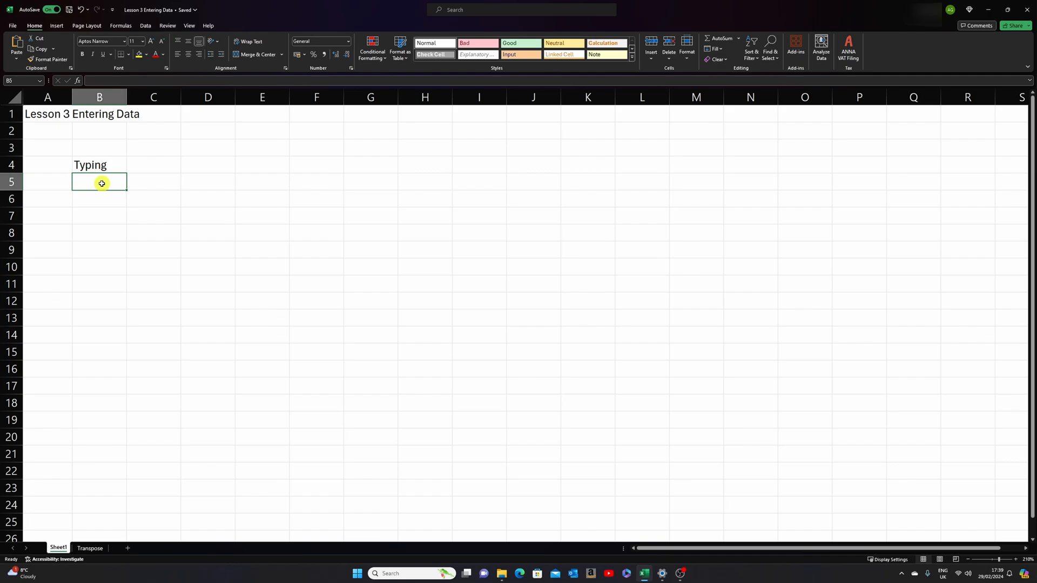
{"action": "type", "text": "1000"}
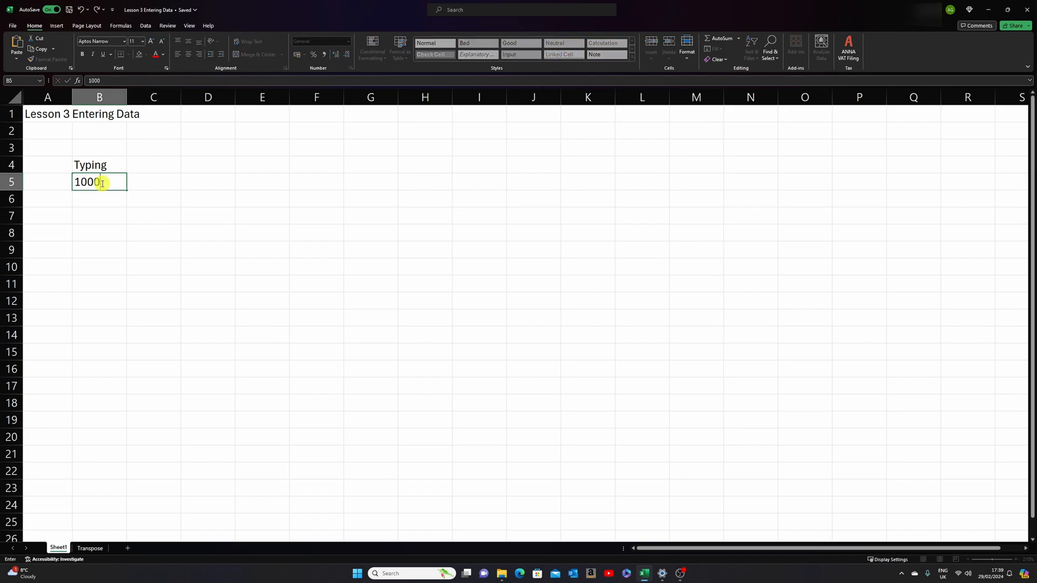
{"action": "key", "text": "Return"}
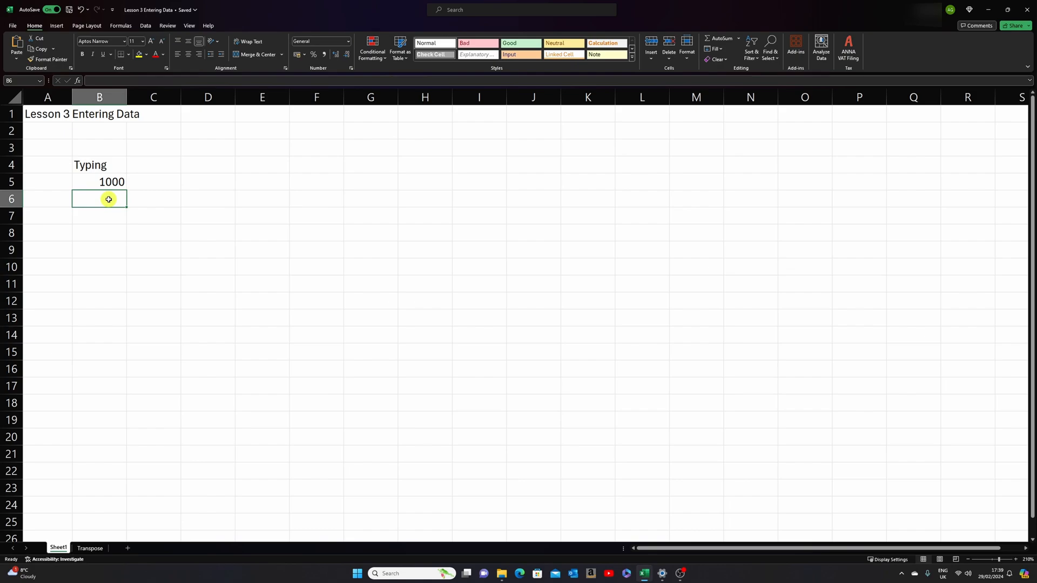
- Enter the date 12/01/2024 in cell B6
{"action": "type", "text": "12/01"}
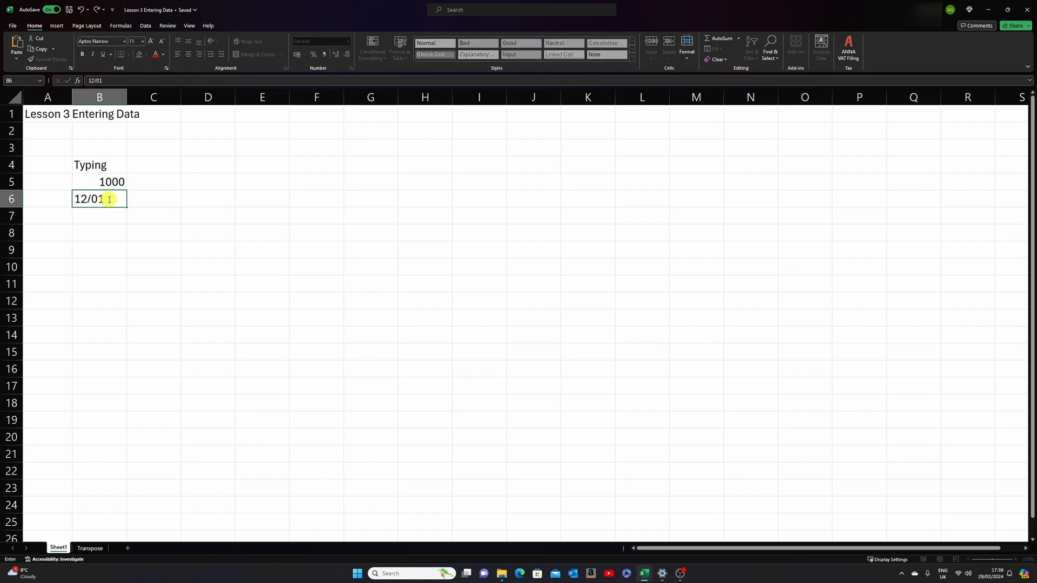
{"action": "type", "text": "/2024"}
{"action": "key", "text": "Return"}
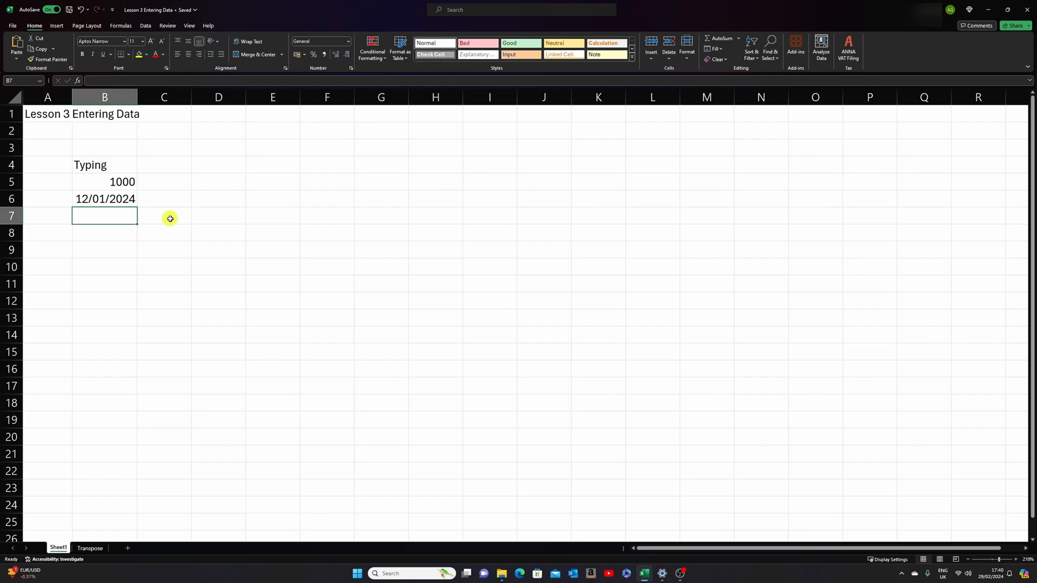
- Overwrite the text in cell B4 with "replace"
{"action": "double_click", "coordinate": [115, 167]}
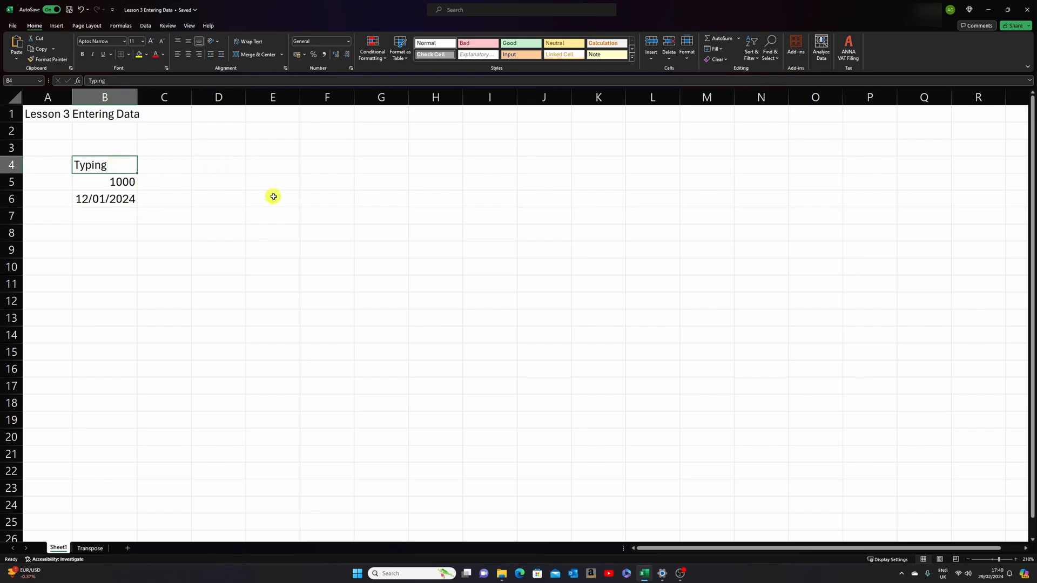
{"action": "type", "text": "replace"}
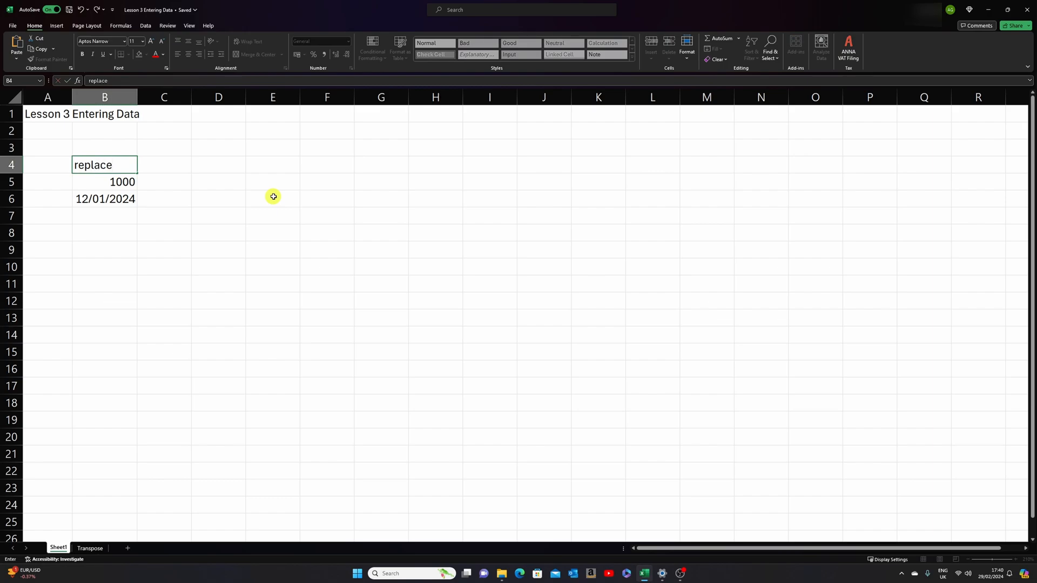
{"action": "key", "text": "Return"}
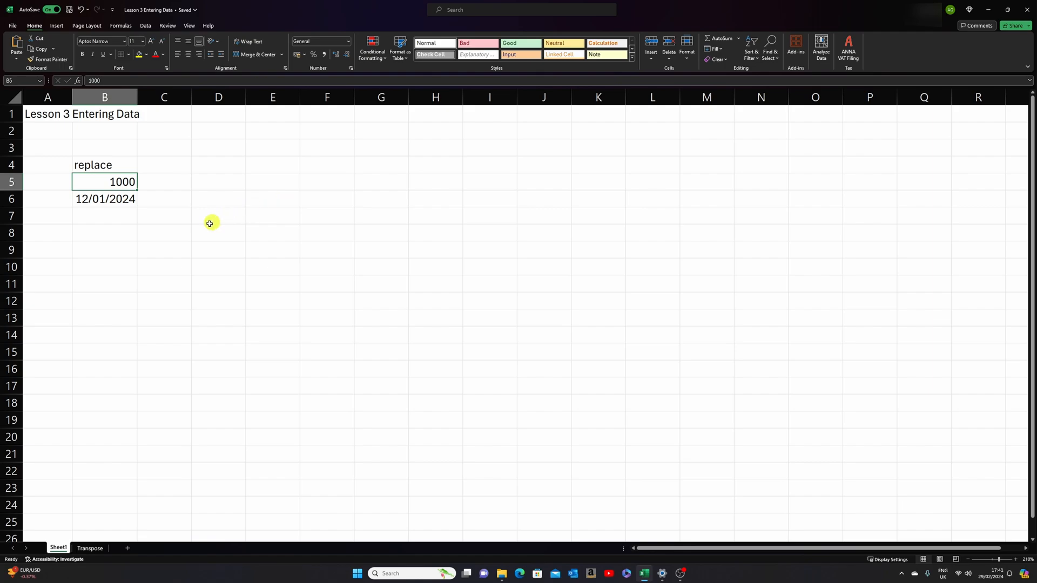
- Edit the number in cell B5 within the cell so that it reads 10500
{"action": "double_click", "coordinate": [110, 181]}
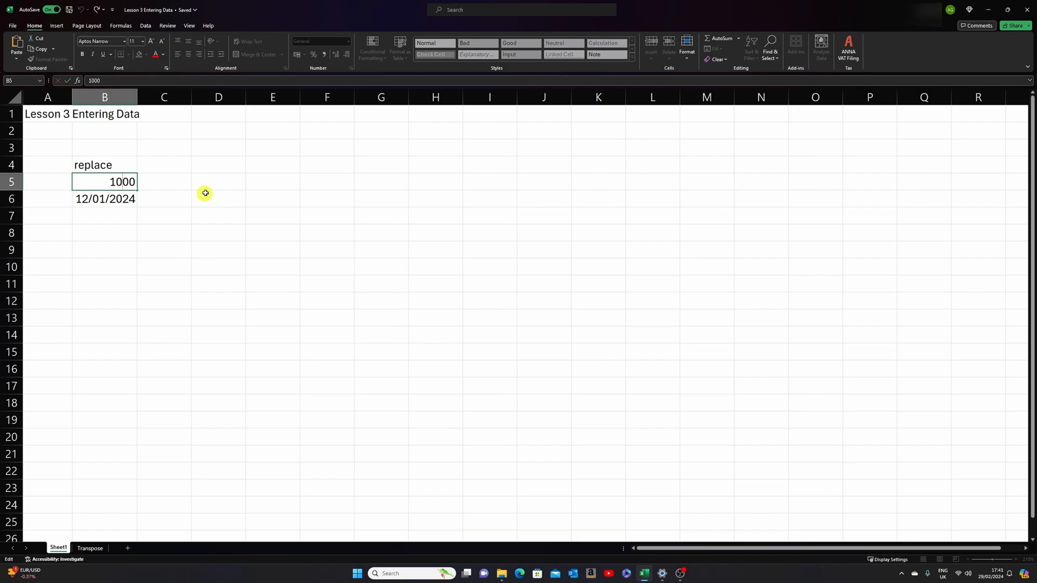
{"action": "key", "text": "Left"}
{"action": "left_click", "coordinate": [179, 181]}
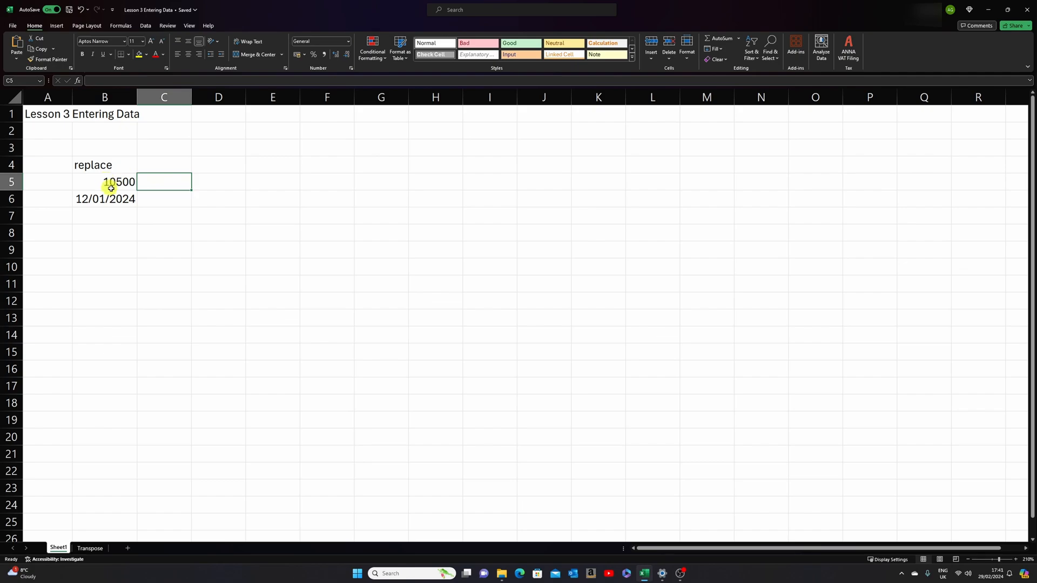
- Reopen cell B5 for editing and change its first digit to make the value 20500
{"action": "left_click", "coordinate": [126, 182]}
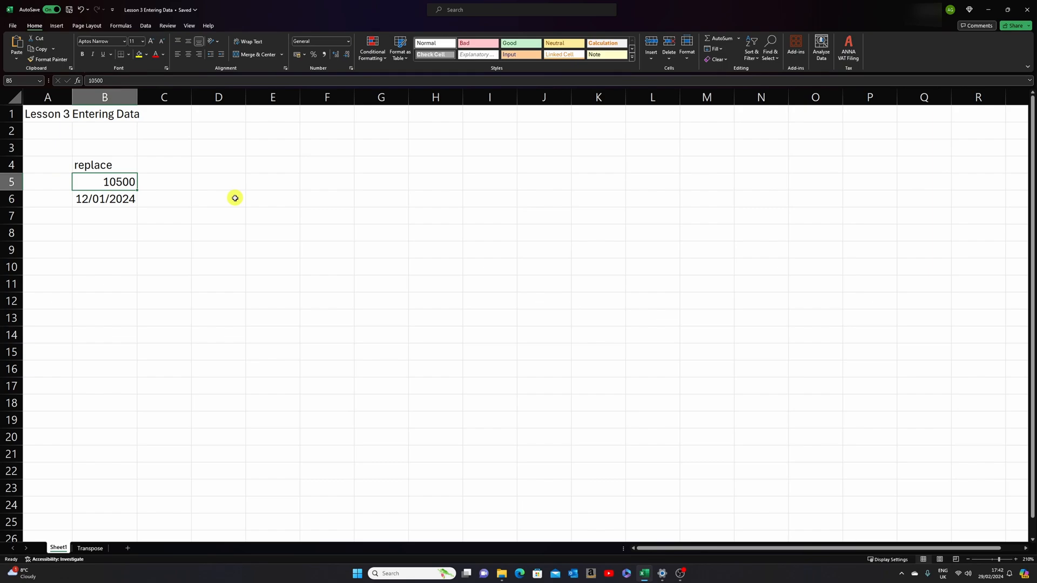
{"action": "key", "text": "F2"}
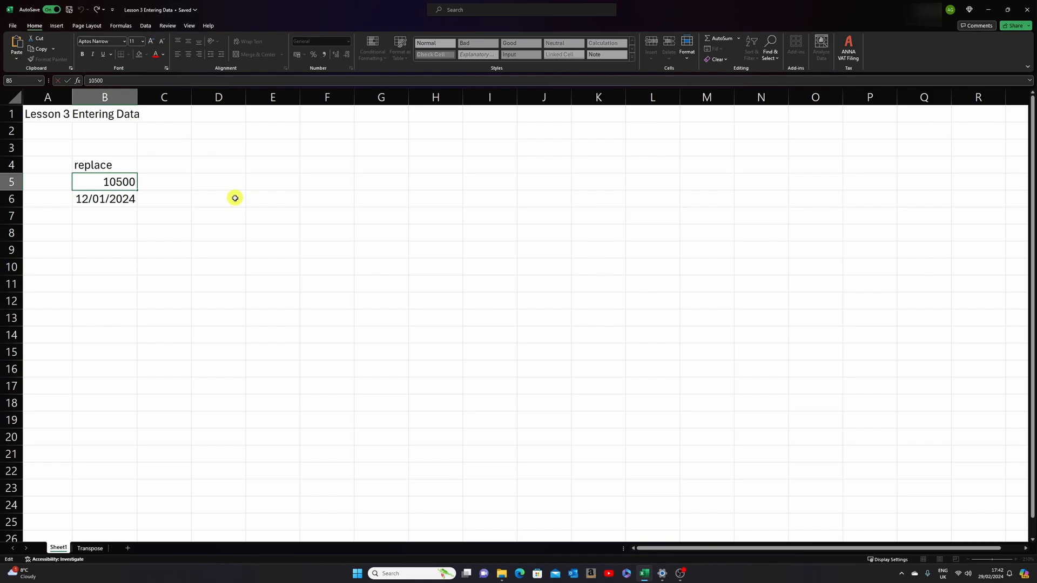
{"action": "key", "text": "BackSpace"}
{"action": "key", "text": "Return"}
- Edit the value of cell B5 in the formula bar, adding a leading 1 to make it 120500
{"action": "key", "text": "Up"}
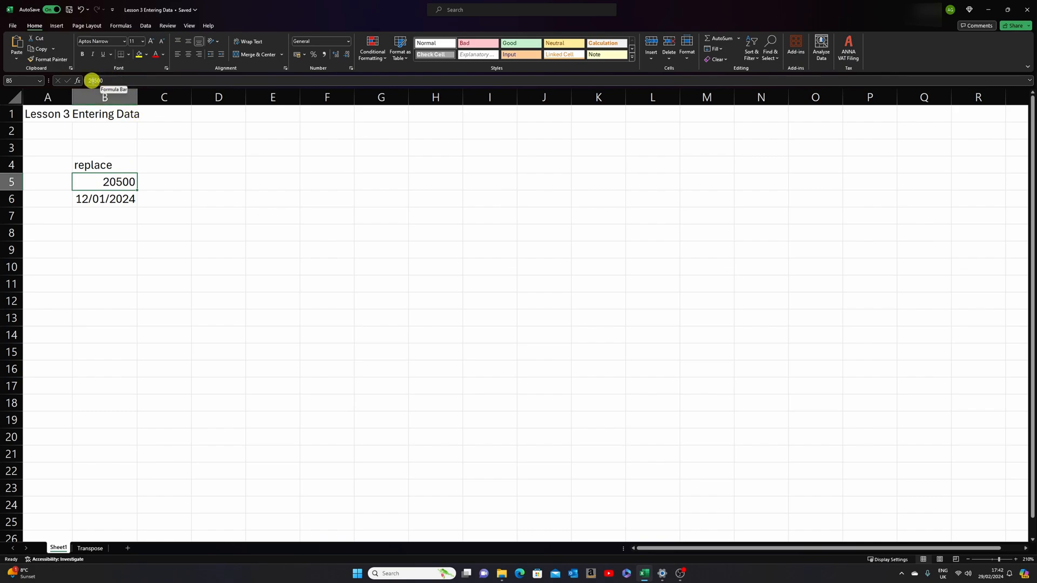
{"action": "left_click", "coordinate": [91, 80]}
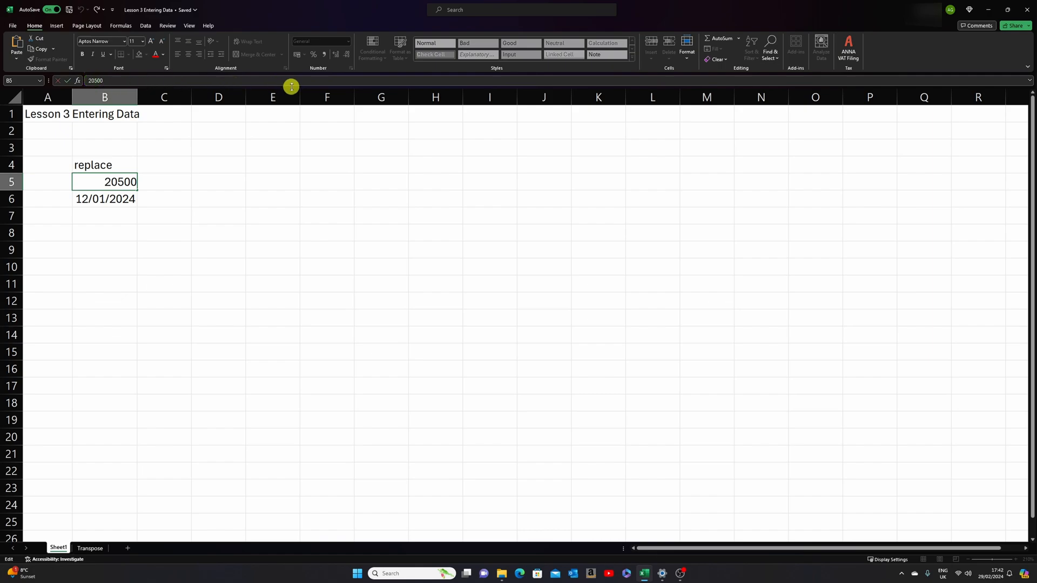
{"action": "type", "text": "1"}
{"action": "key", "text": "Return"}
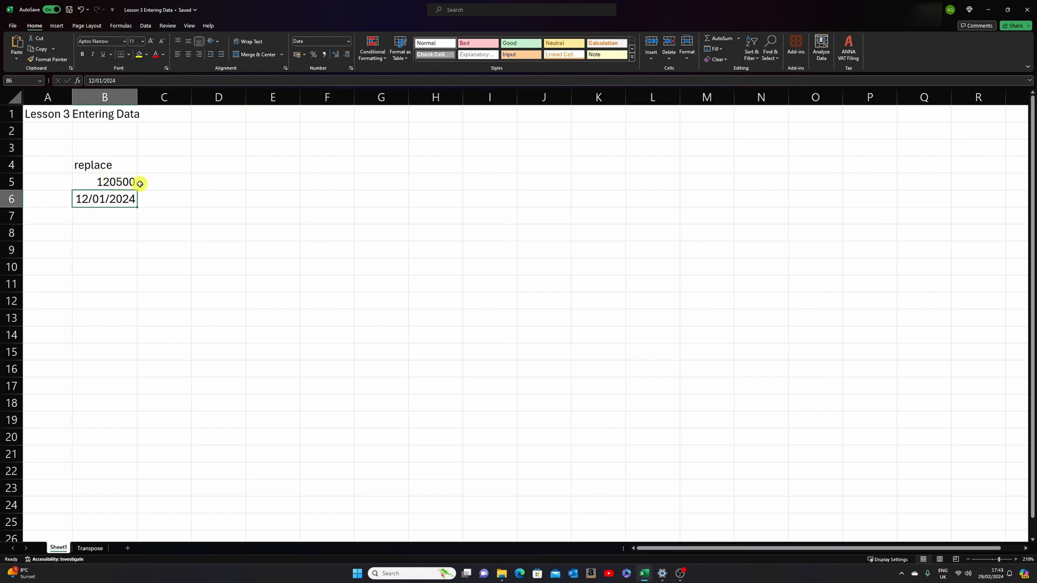
{"action": "key", "text": "Up"}
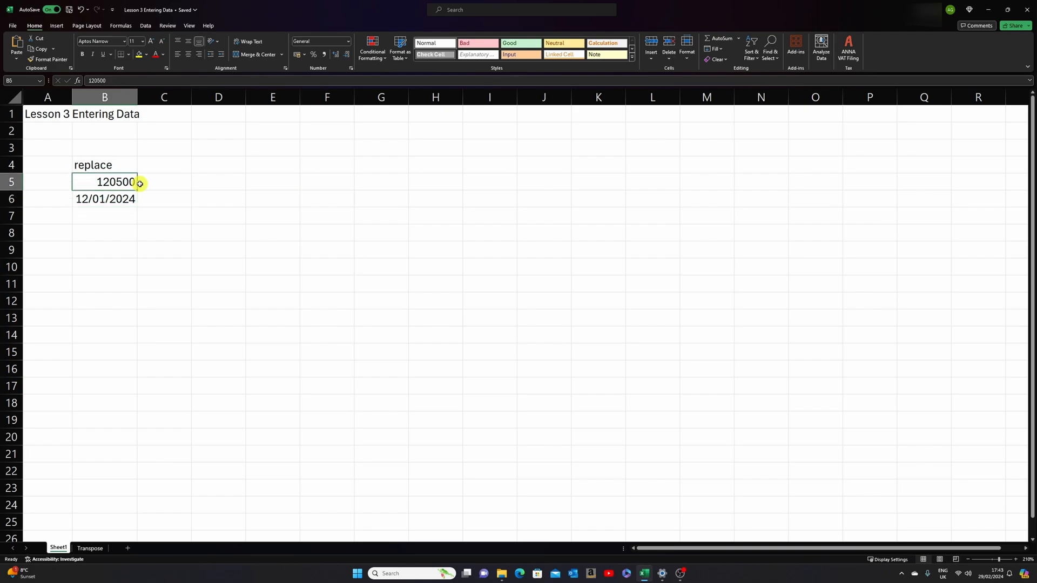
{"action": "key", "text": "Up"}
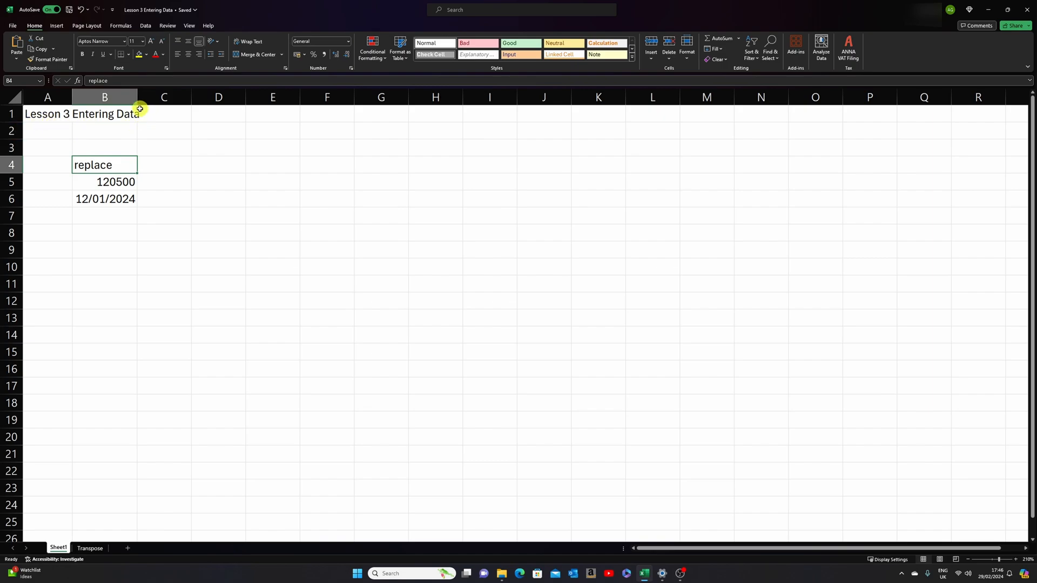
- Autofit the width of column A to the title text in cell A1
{"action": "left_click", "coordinate": [44, 115]}
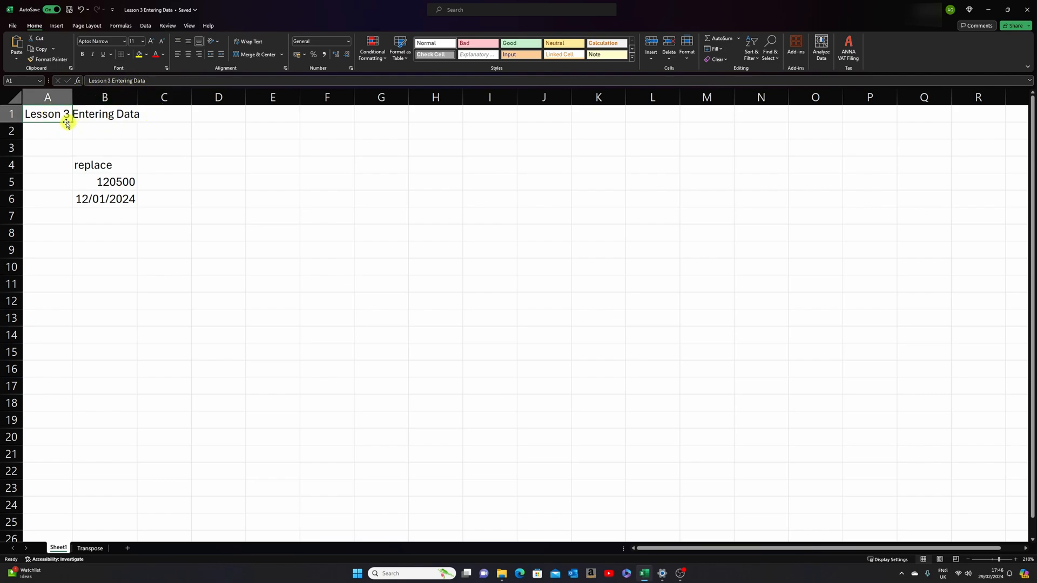
{"action": "left_click", "coordinate": [85, 129]}
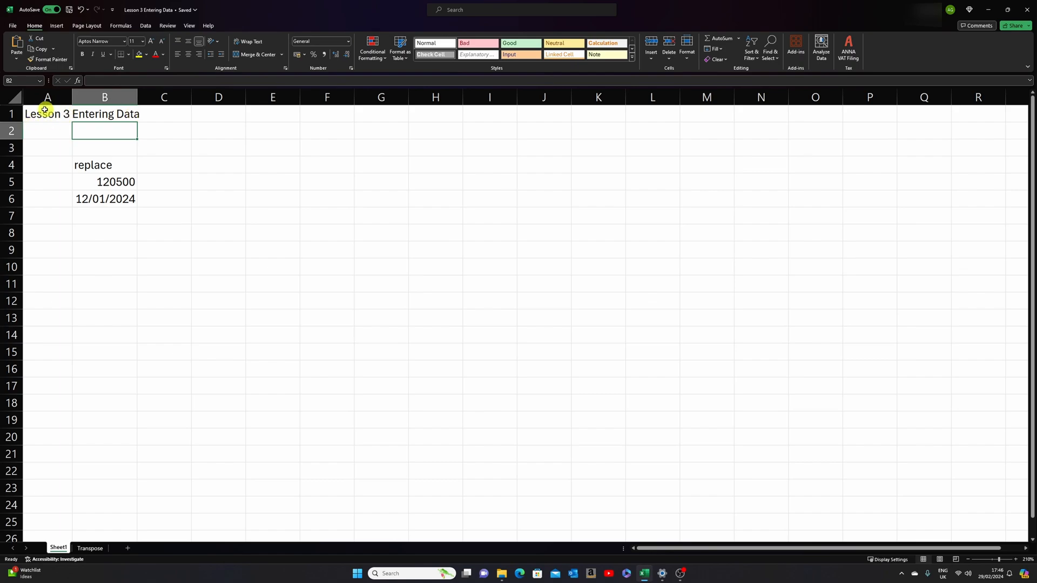
{"action": "double_click", "coordinate": [71, 98]}
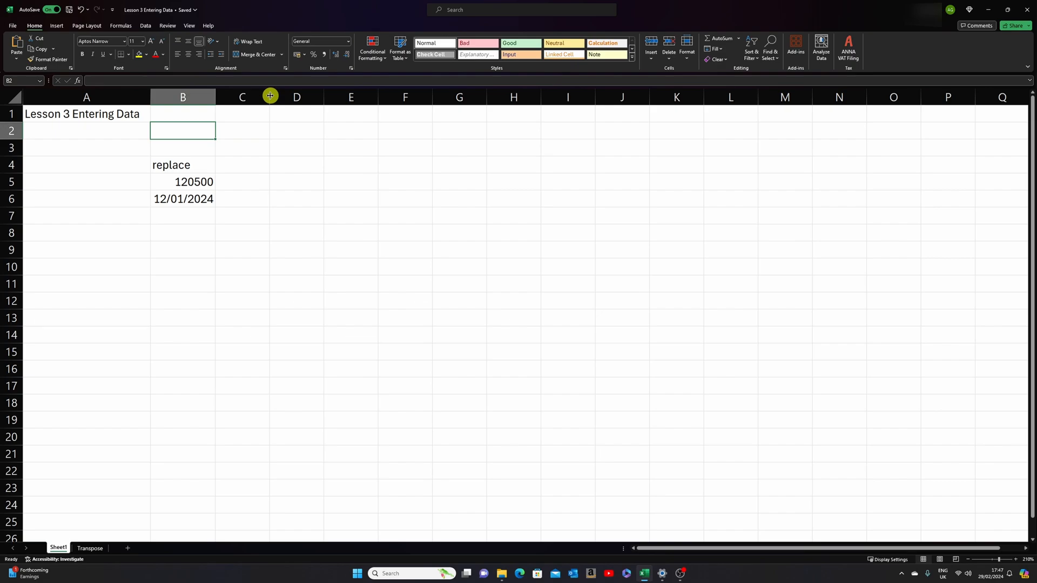
{"action": "mouse_move", "coordinate": [270, 96]}
{"action": "left_mouse_down"}
{"action": "mouse_move", "coordinate": [344, 94]}
{"action": "mouse_move", "coordinate": [270, 95]}
{"action": "left_mouse_up"}
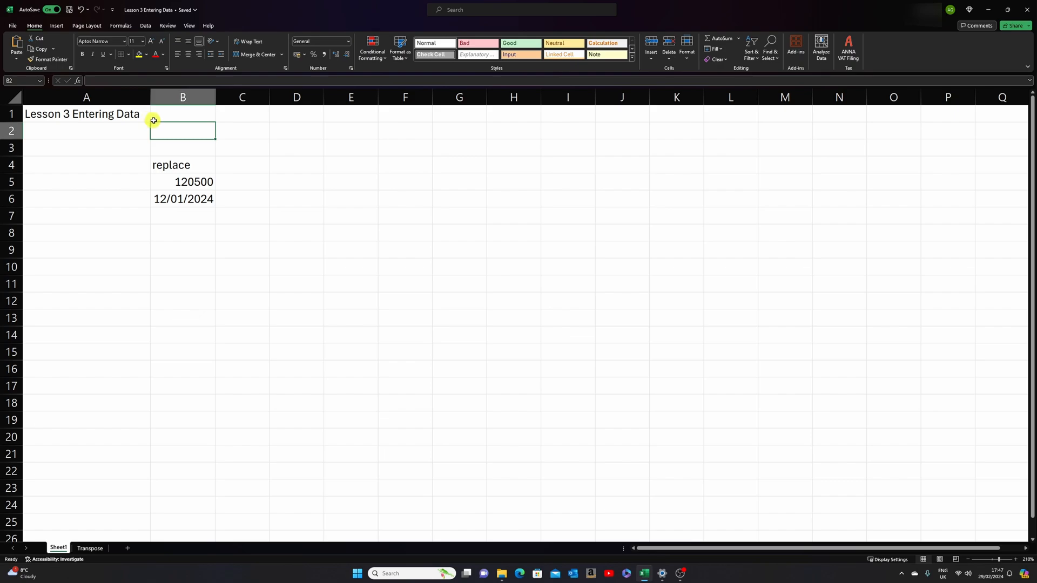
- Enter the formula =5+3 in cell B8
{"action": "left_click", "coordinate": [205, 233]}
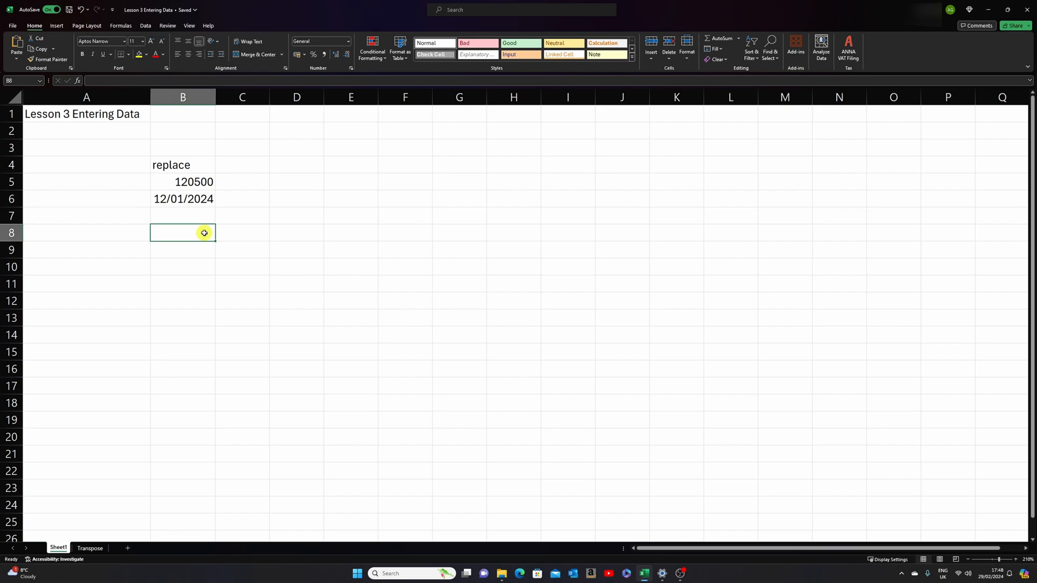
{"action": "type", "text": "="}
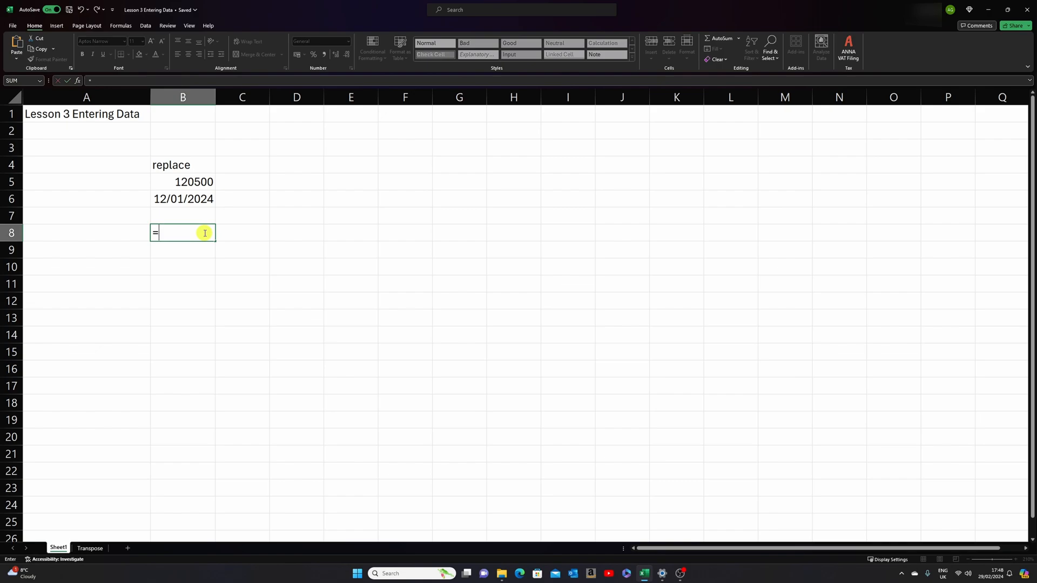
{"action": "type", "text": "5+3"}
{"action": "key", "text": "Return"}
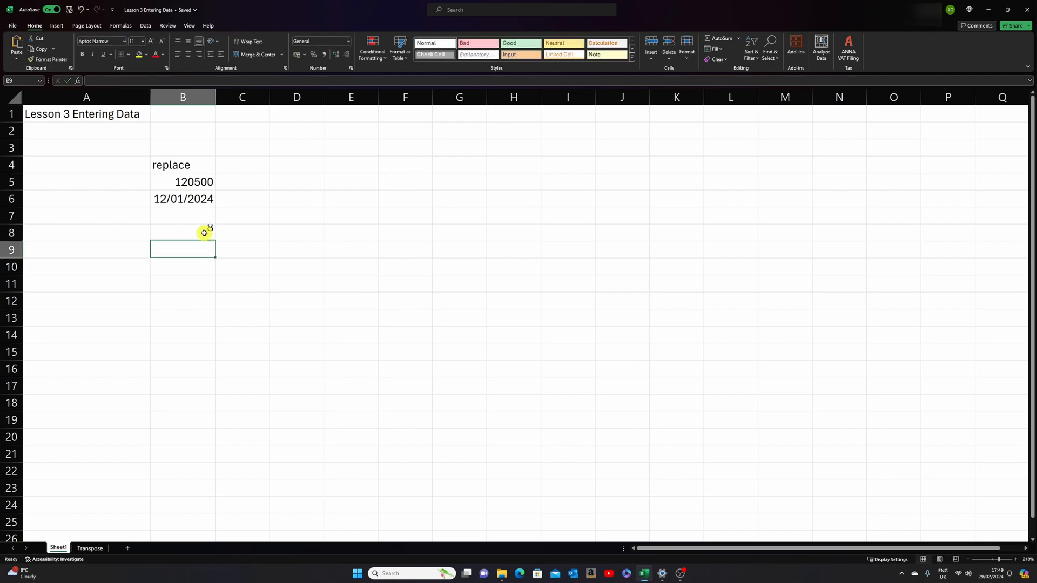
- Examine the formula behind the result in cell B8, both in the formula bar and inside the cell
{"action": "left_click", "coordinate": [204, 233]}
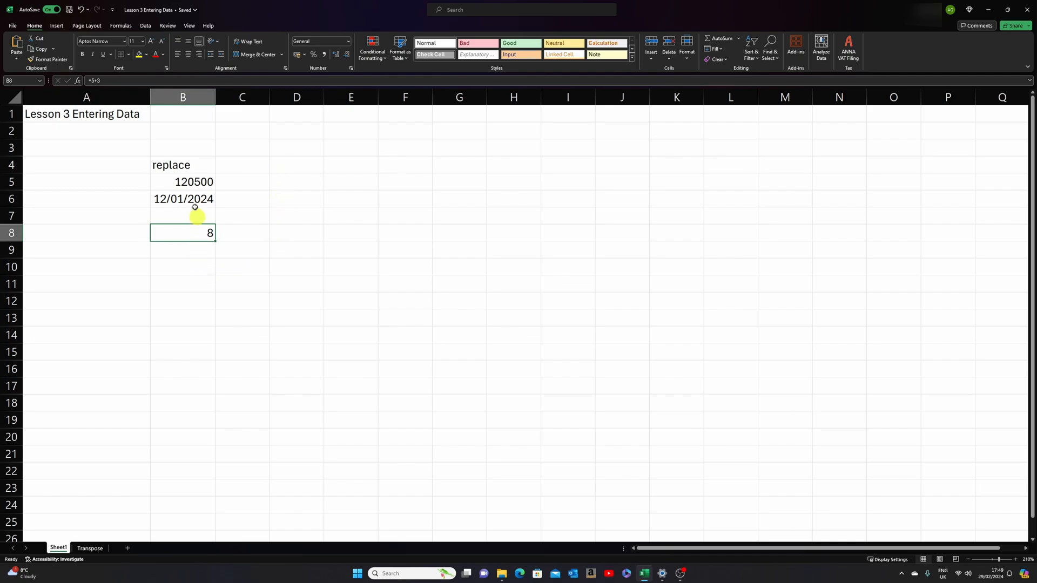
{"action": "left_click", "coordinate": [112, 80]}
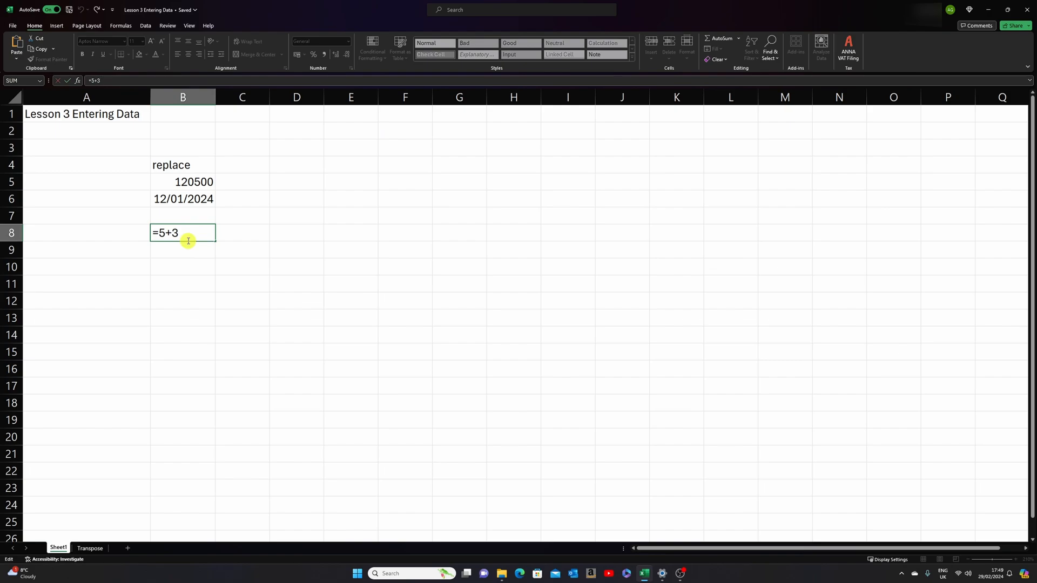
{"action": "key", "text": "Return"}
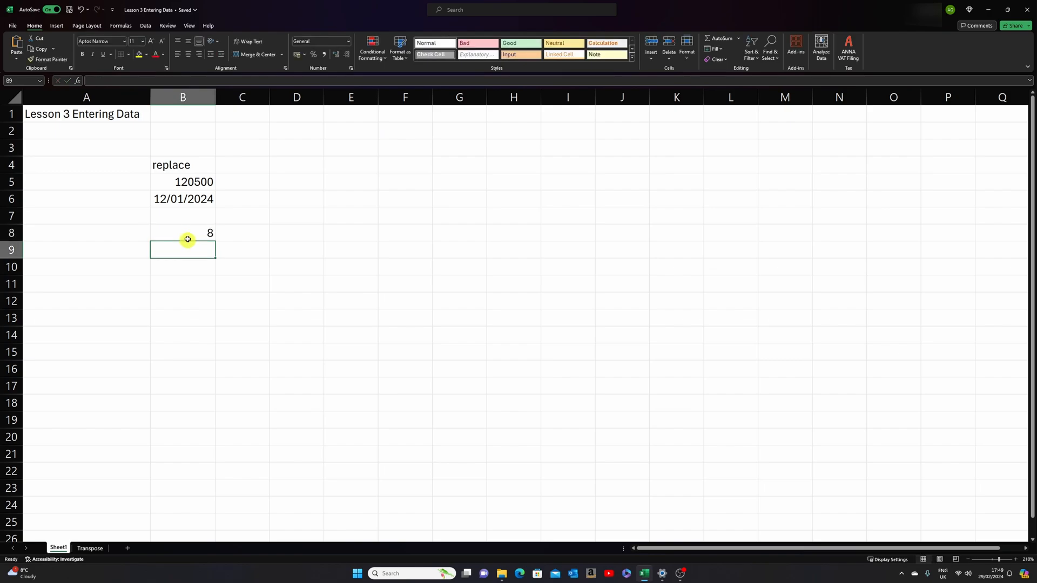
{"action": "double_click", "coordinate": [187, 233]}
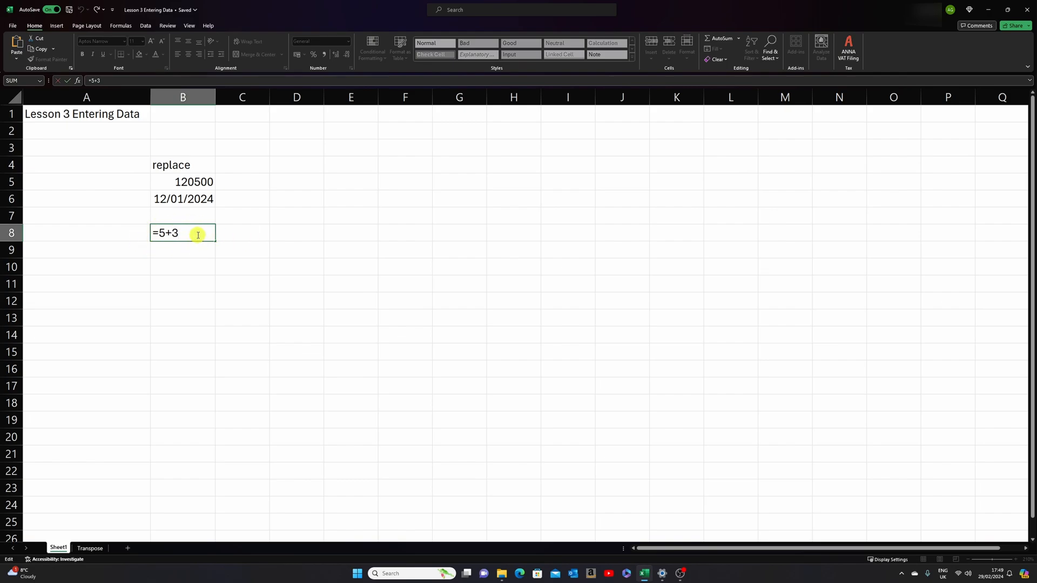
{"action": "left_click", "coordinate": [276, 234]}
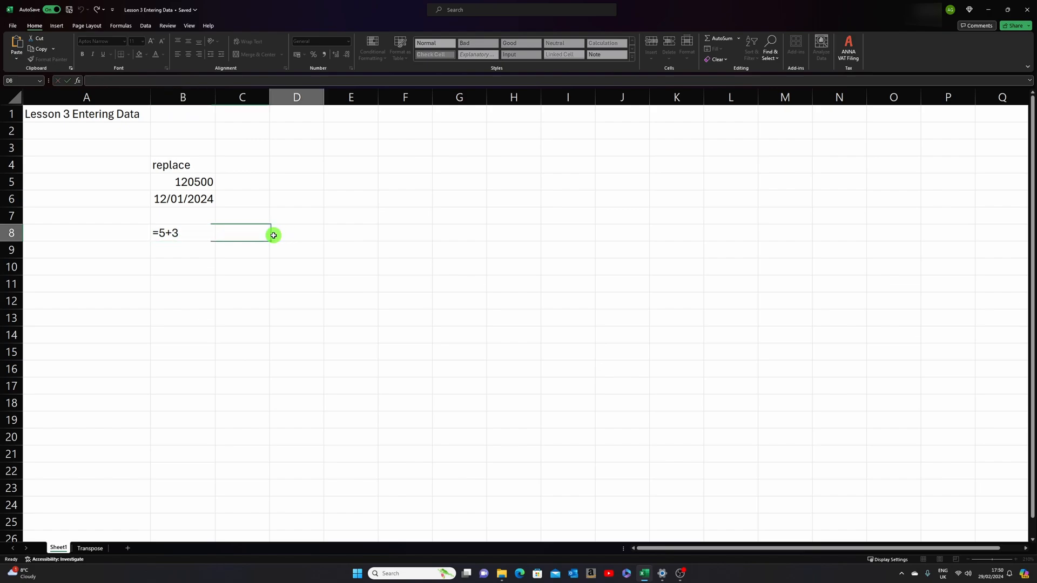
{"action": "left_click", "coordinate": [199, 233]}
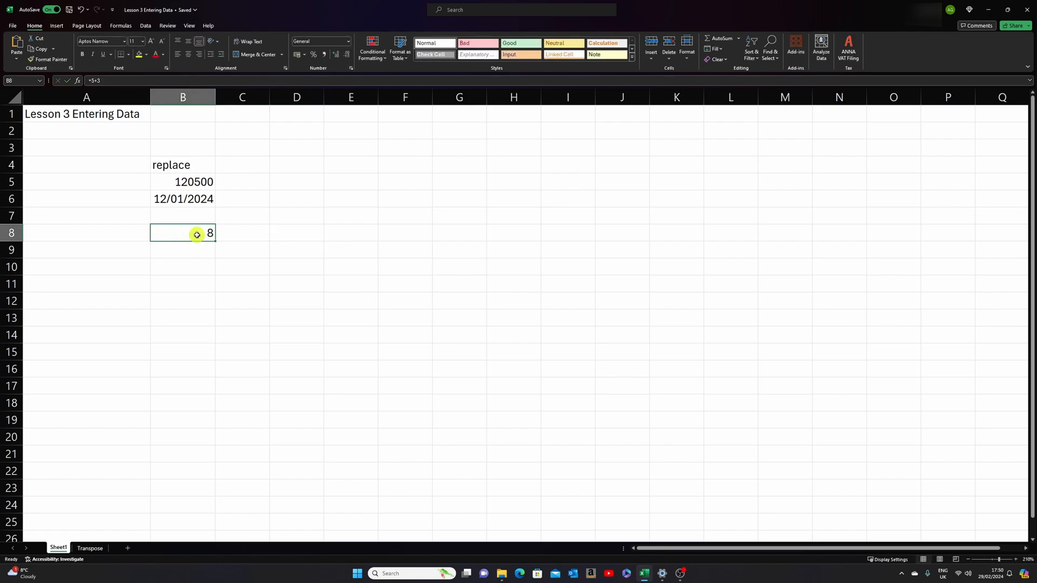
- View the formula in place inside cell B8, leave it as is and reselect the cell
{"action": "double_click", "coordinate": [197, 234]}
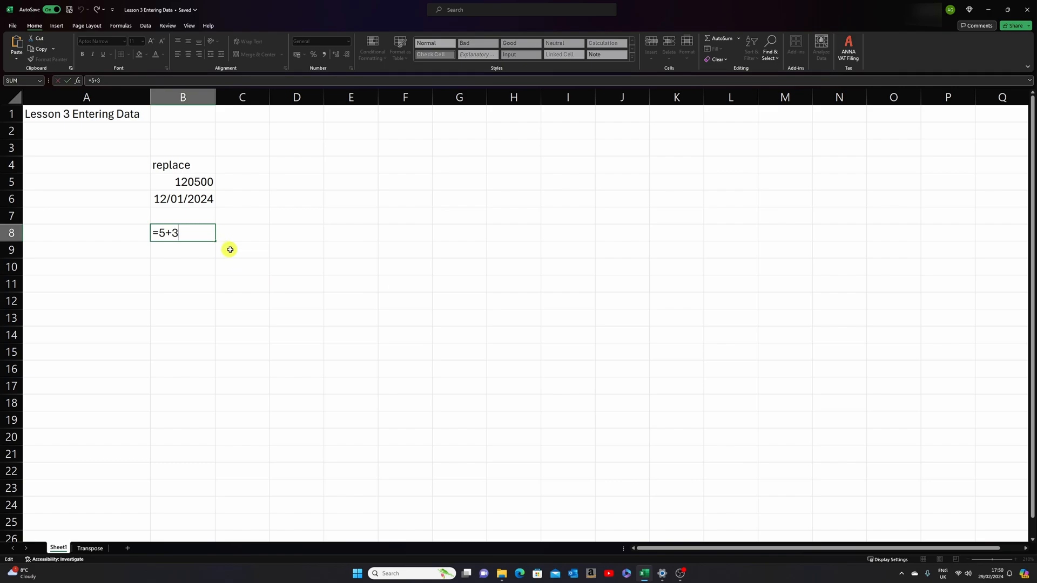
{"action": "left_click", "coordinate": [230, 250]}
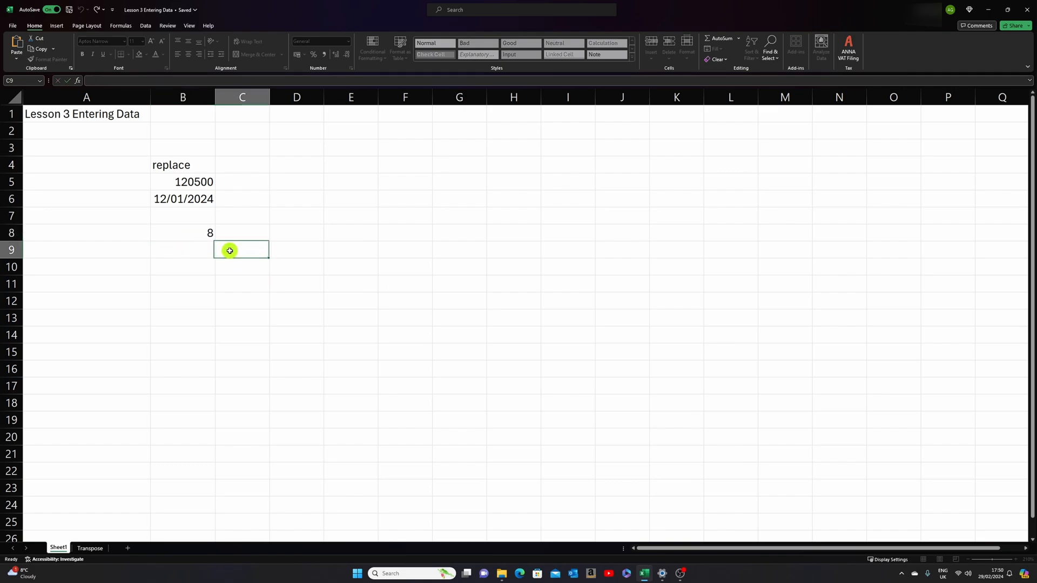
{"action": "left_click", "coordinate": [200, 234]}
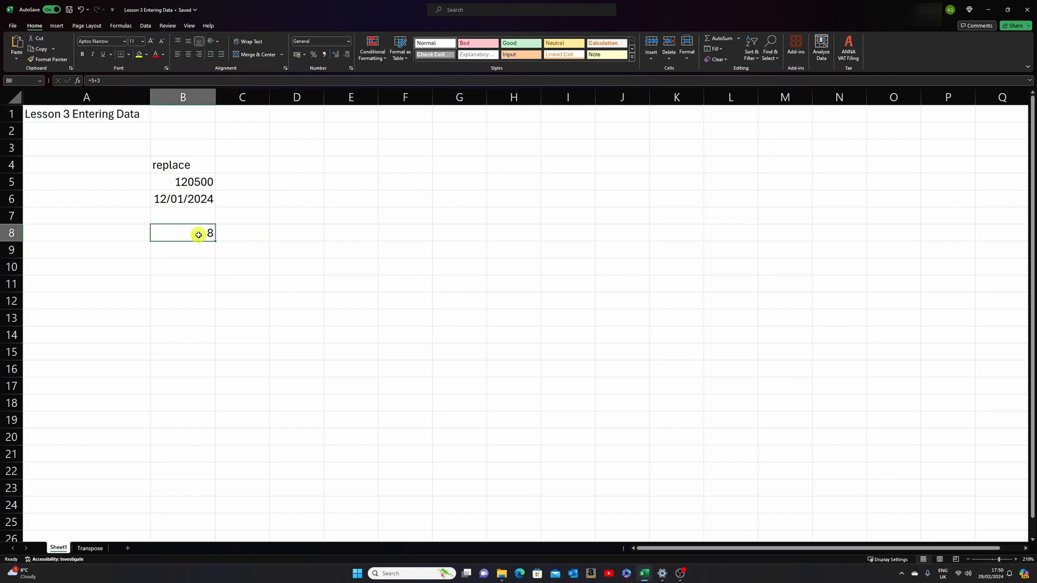
- Enter an equals sign as text in cell D8 and describe it as "formula operator" in E8
{"action": "key", "text": "Right"}
{"action": "key", "text": "Right"}
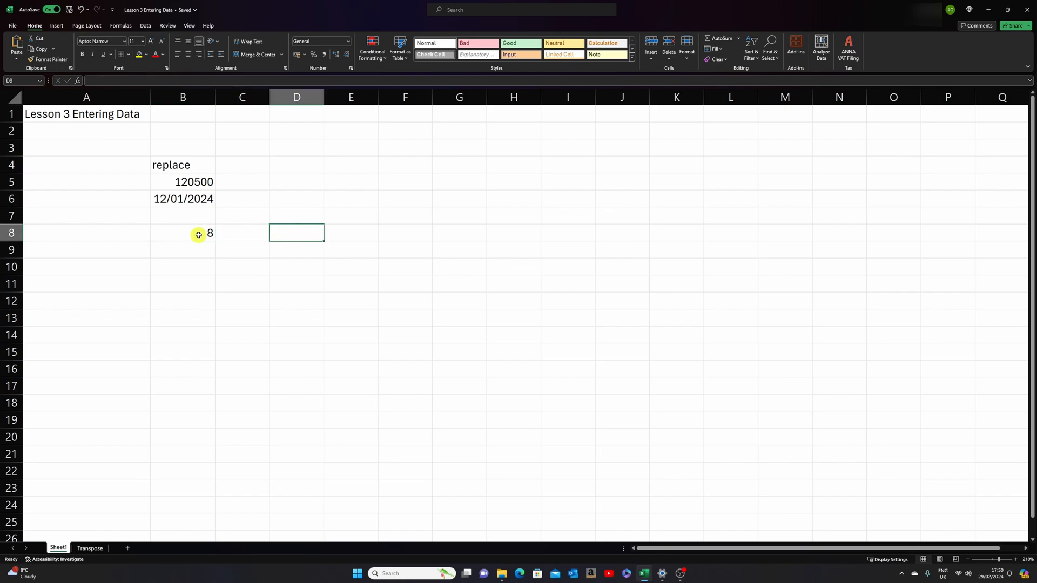
{"action": "key", "text": "F2"}
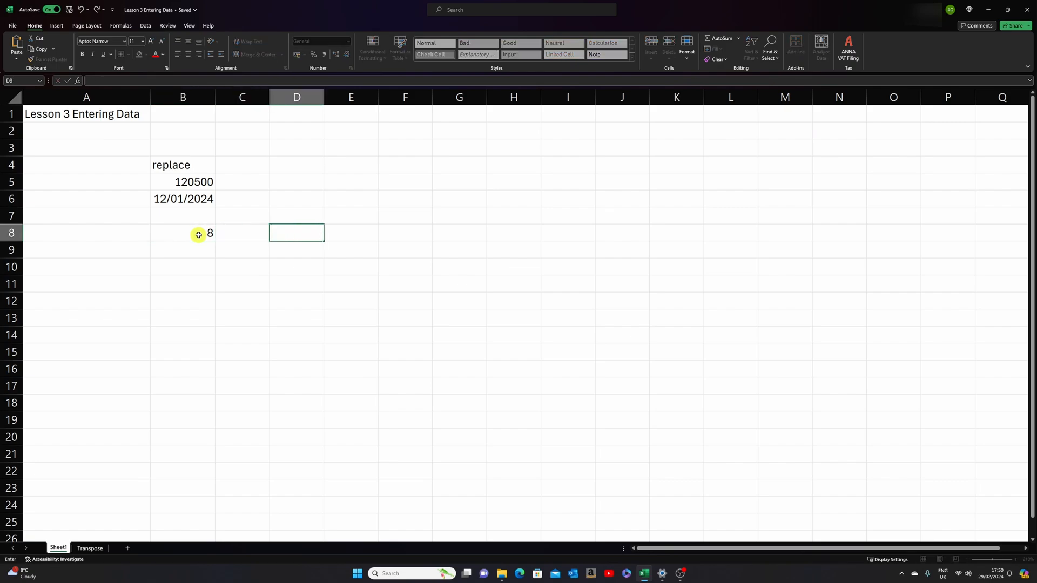
{"action": "type", "text": "'="}
{"action": "key", "text": "Tab"}
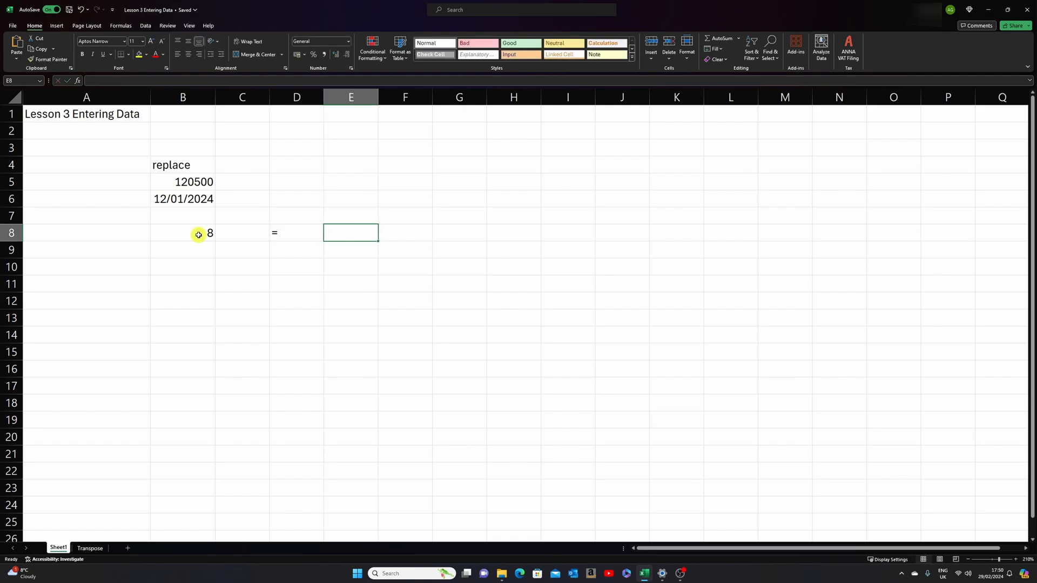
{"action": "type", "text": "for"}
{"action": "key", "text": "BackSpace"}
{"action": "type", "text": "ormul"}
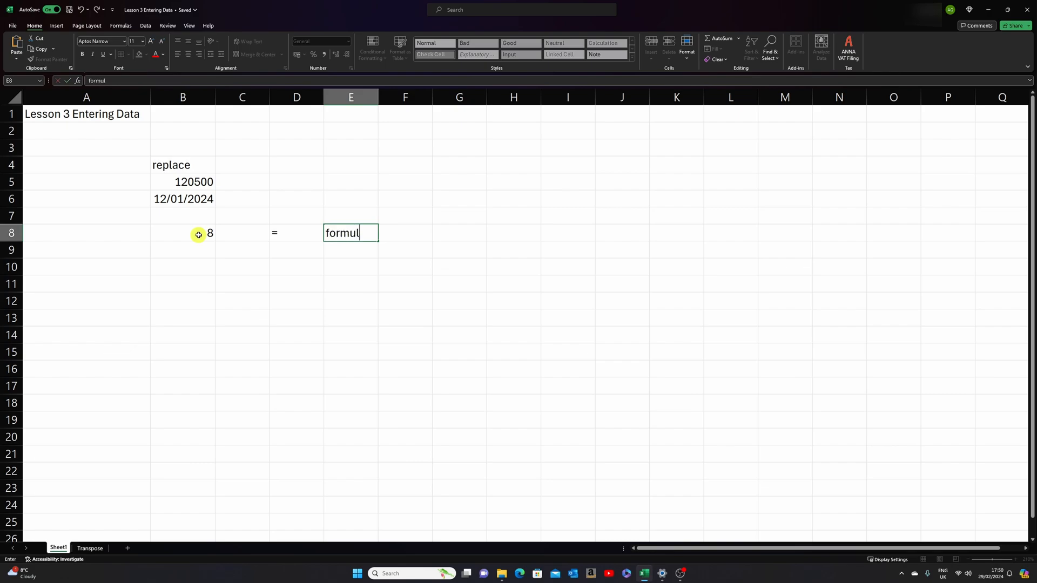
{"action": "type", "text": "a operator"}
{"action": "key", "text": "Return"}
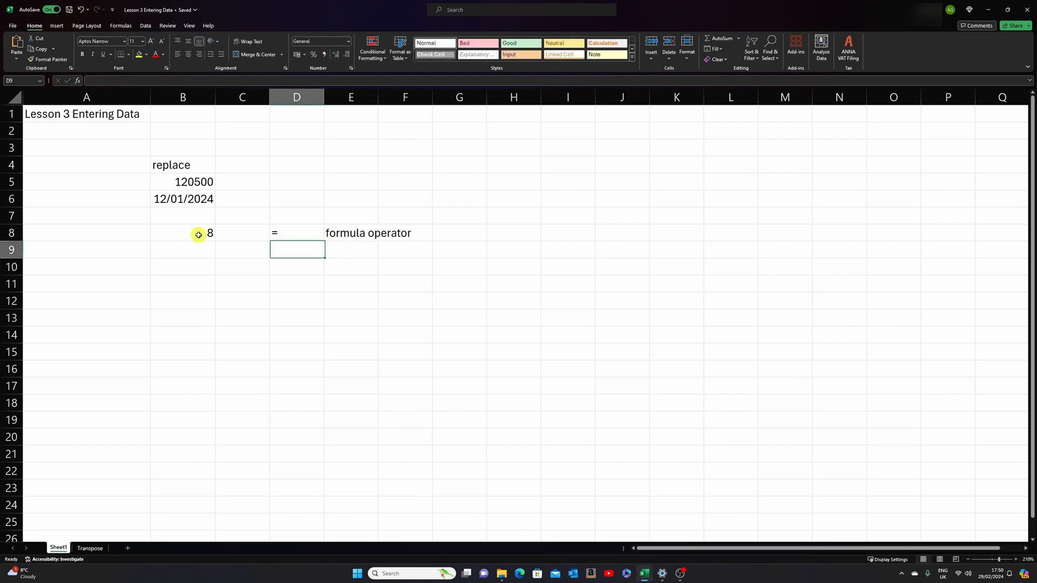
- Enter a plus sign as text in cell D9 and describe it as "addition operator" in E9
{"action": "key", "text": "Up"}
{"action": "key", "text": "Right"}
{"action": "key", "text": "Down"}
{"action": "key", "text": "Left"}
{"action": "type", "text": "'"}
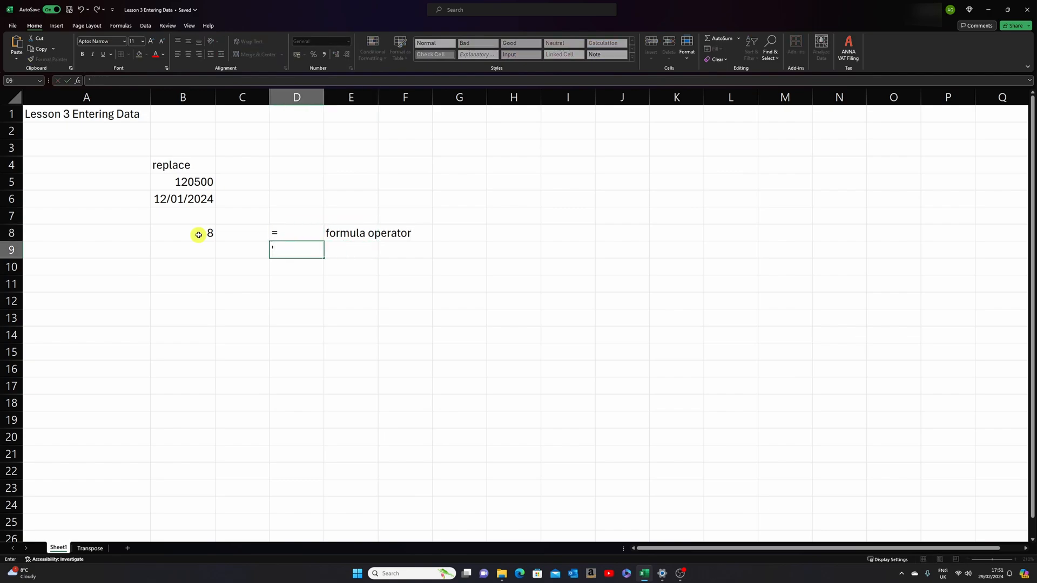
{"action": "type", "text": "+"}
{"action": "key", "text": "Tab"}
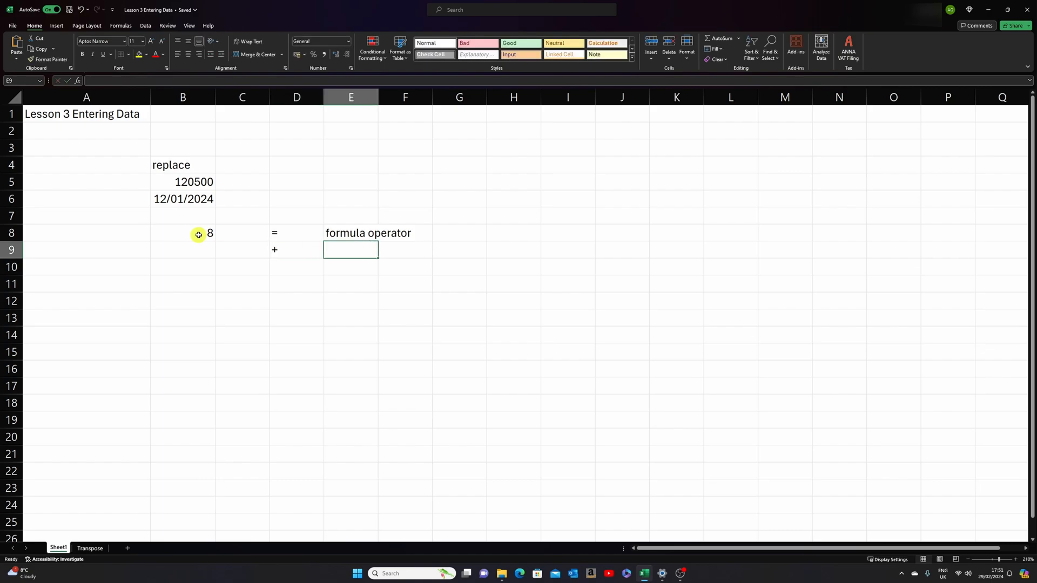
{"action": "type", "text": "addi"}
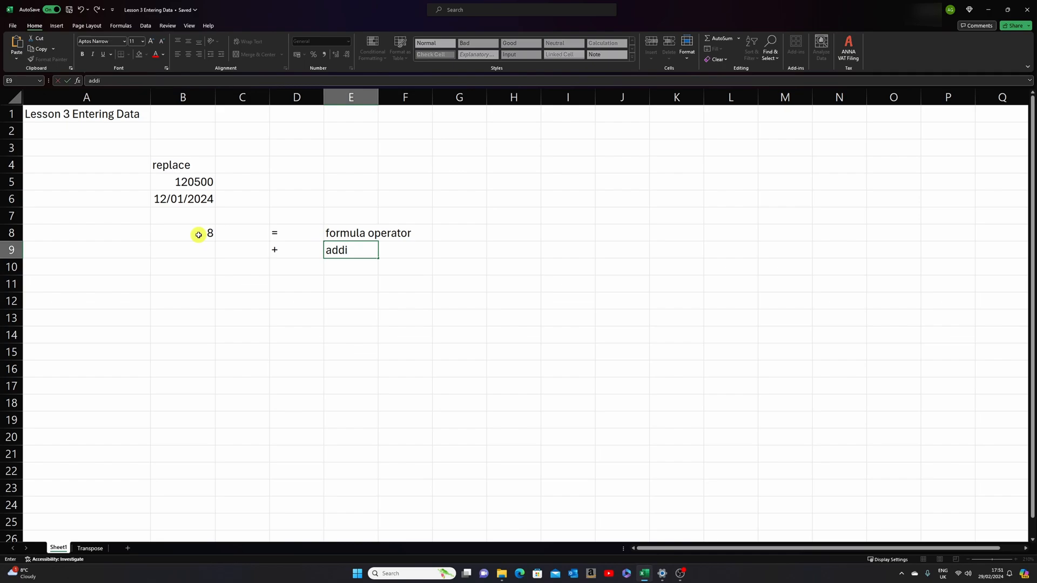
{"action": "type", "text": "tion operator"}
{"action": "key", "text": "Return"}
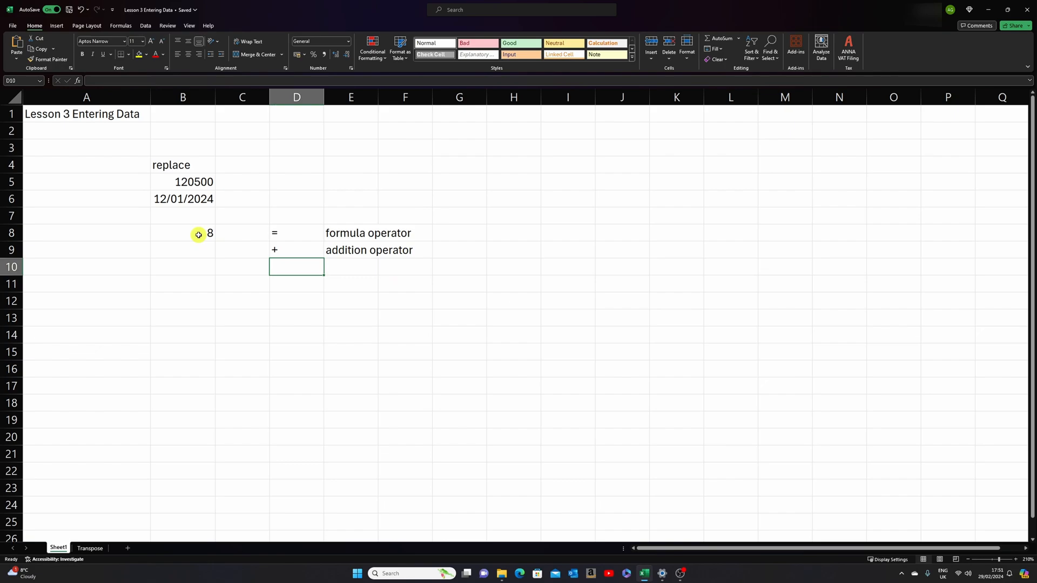
- Enter a minus sign as text in cell D10 and describe it as "minus operator" in E10
{"action": "type", "text": "'-"}
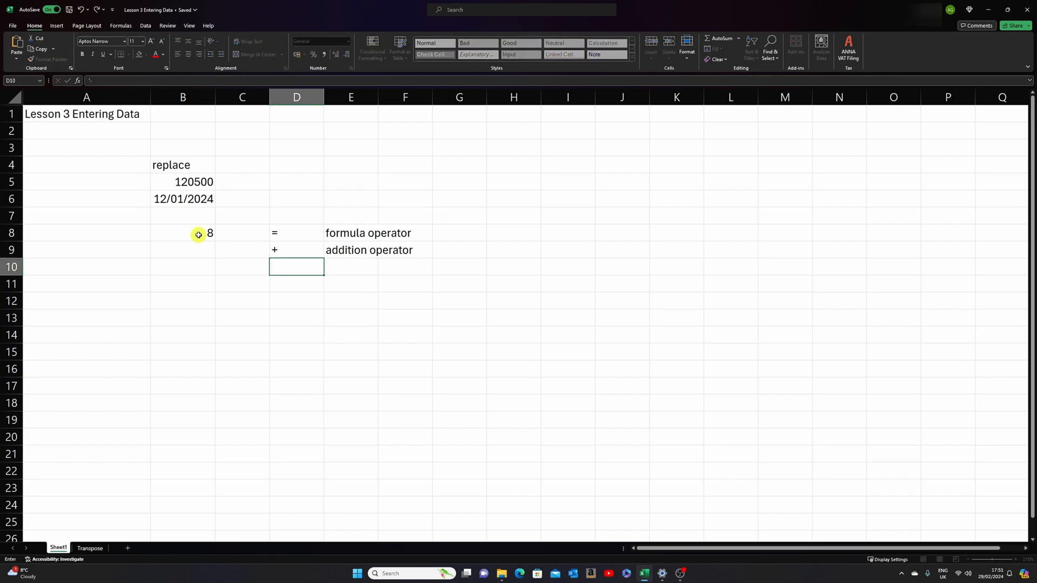
{"action": "key", "text": "Tab"}
{"action": "type", "text": "minus"}
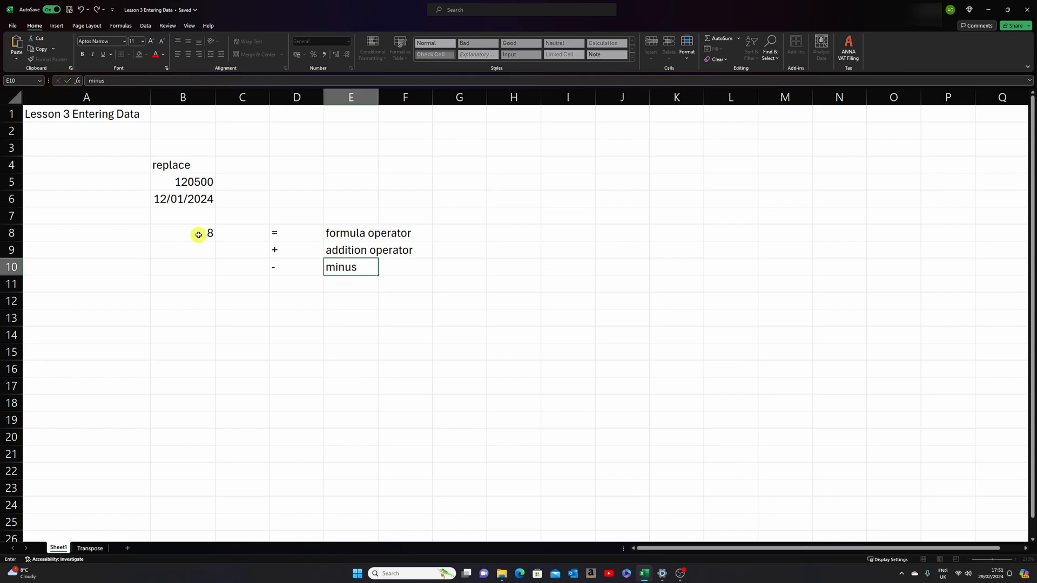
{"action": "type", "text": " operator"}
{"action": "key", "text": "Return"}
- Enter an asterisk as text in cell D11 and describe it as "multiplcation operator" in E11
{"action": "type", "text": "'*"}
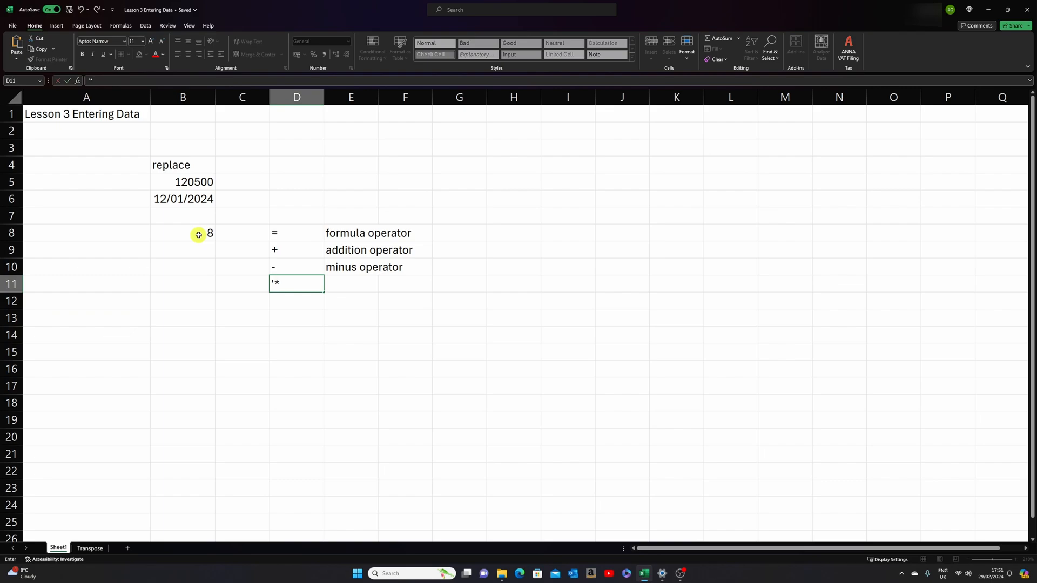
{"action": "key", "text": "ctrl+Return"}
{"action": "key", "text": "Right"}
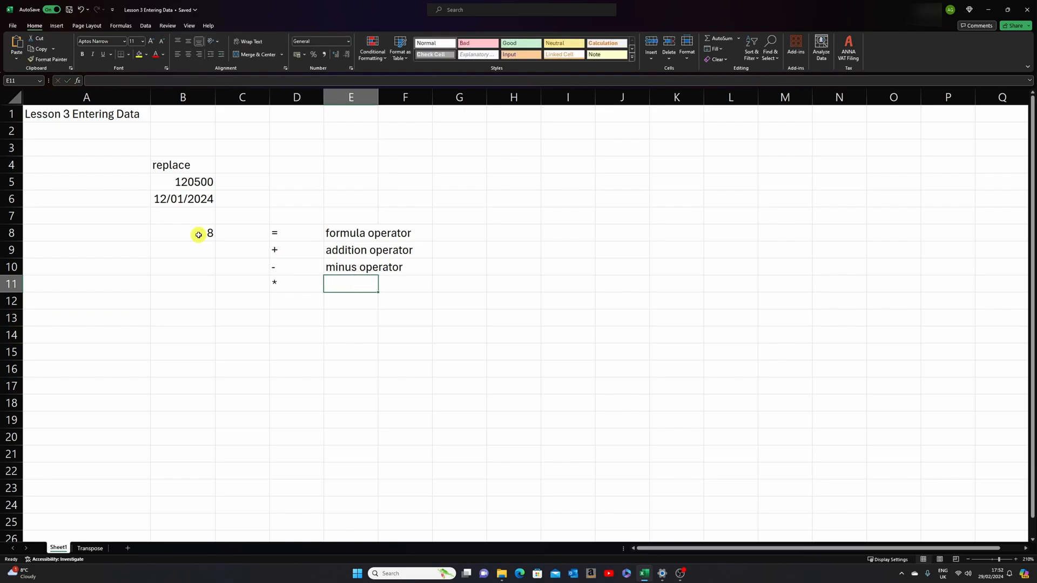
{"action": "type", "text": "Mu"}
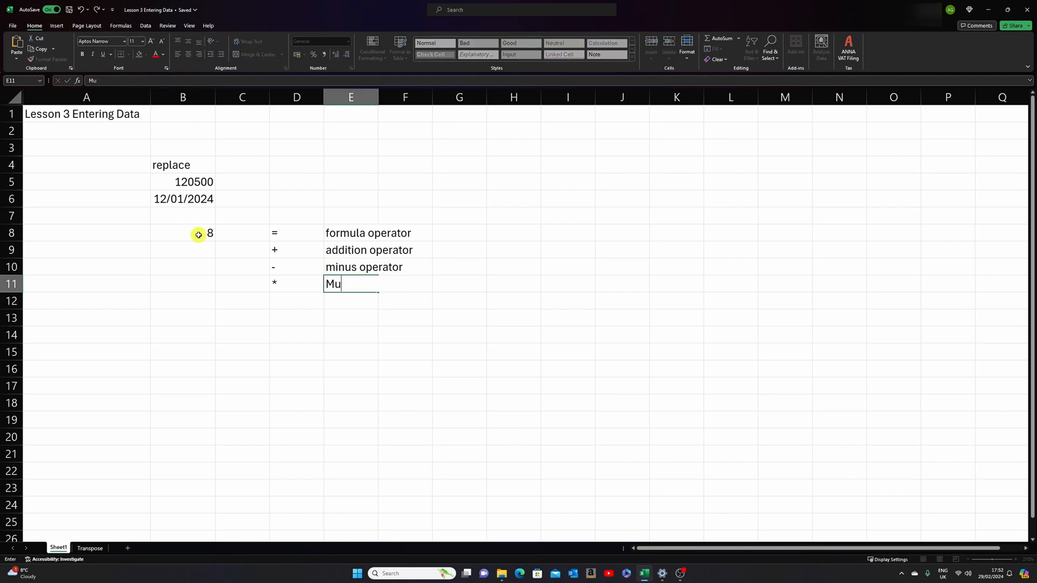
{"action": "key", "text": "BackSpace"}
{"action": "key", "text": "BackSpace"}
{"action": "key", "text": "BackSpace"}
{"action": "type", "text": "multiplcation operator"}
{"action": "key", "text": "Return"}
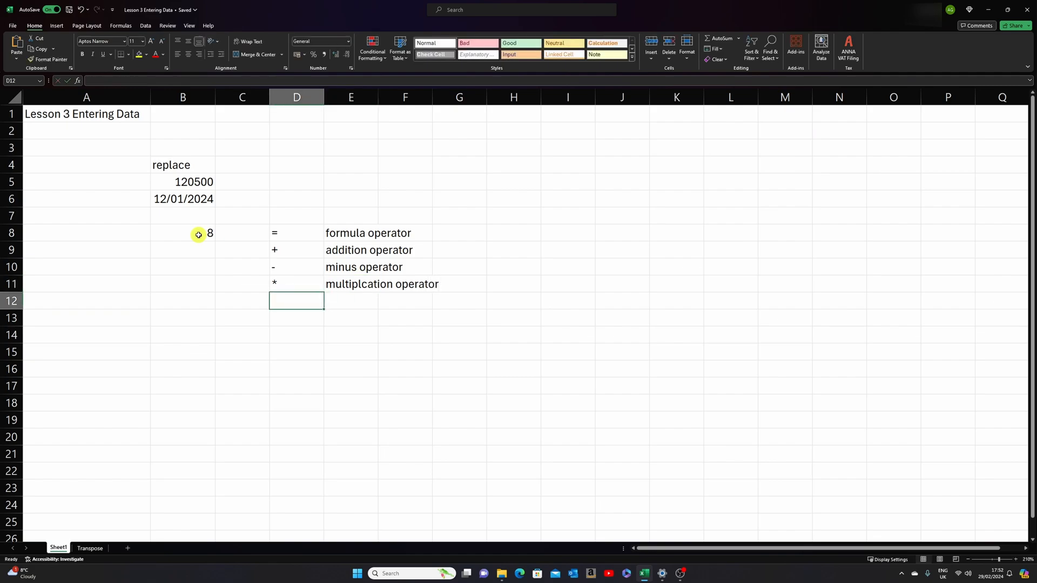
- Enter () as text in cell D12 and describe it as "brackets/parentahsis for order of operation" in E12
{"action": "type", "text": "'"}
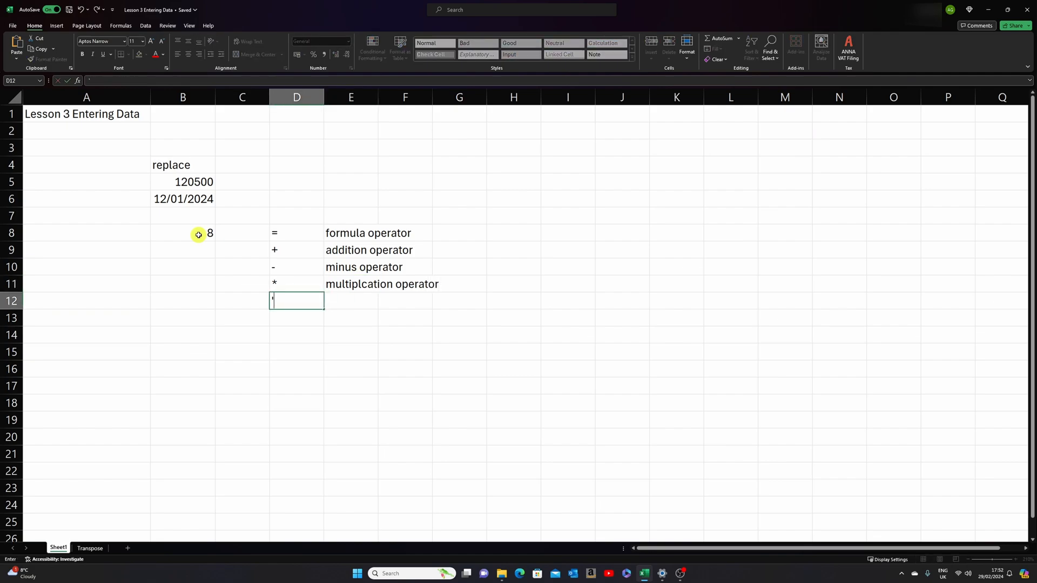
{"action": "type", "text": "("}
{"action": "key", "text": "Tab"}
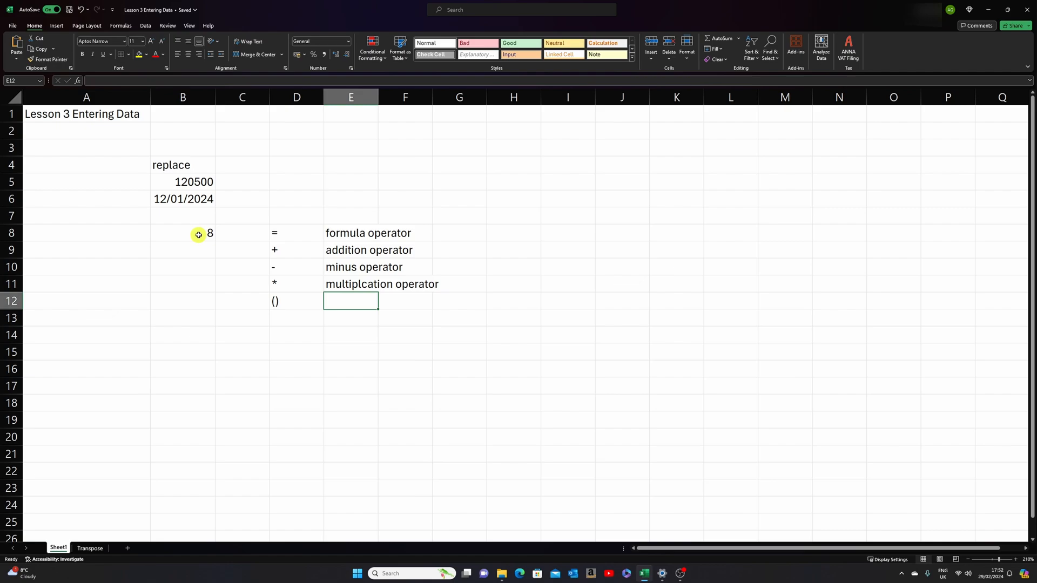
{"action": "type", "text": "brac"}
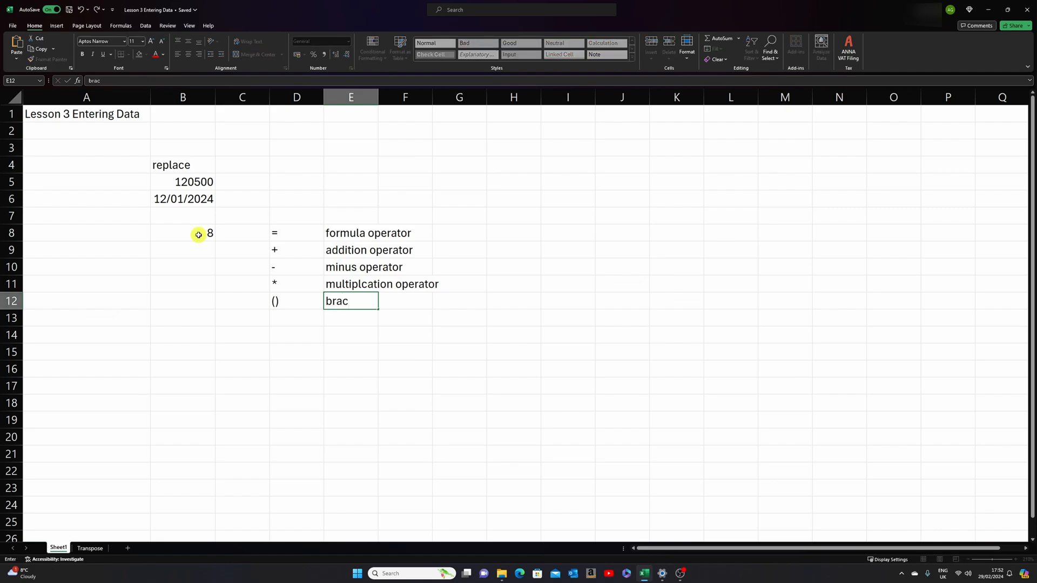
{"action": "type", "text": "kets/parentah"}
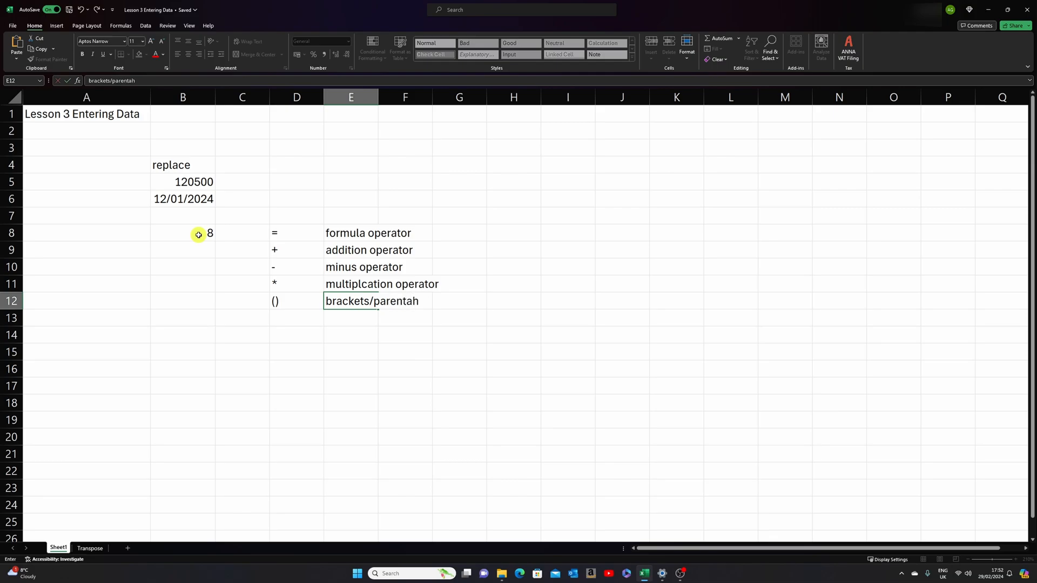
{"action": "type", "text": "sis for order of o"}
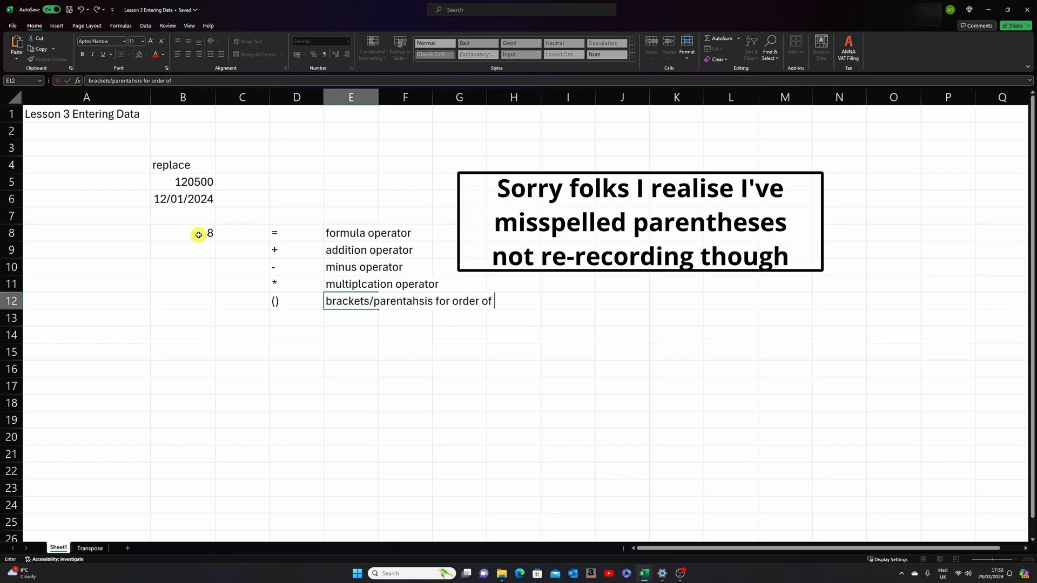
{"action": "type", "text": "peration"}
{"action": "key", "text": "Return"}
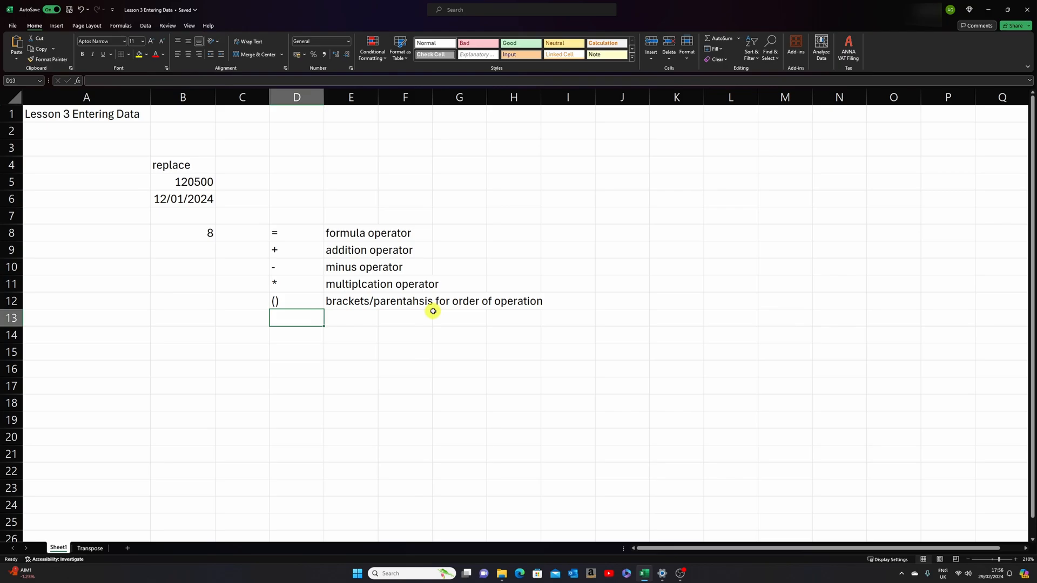
- Enter a forward slash as text in cell D13 and describe it as "Divide" in E13
{"action": "type", "text": "'/"}
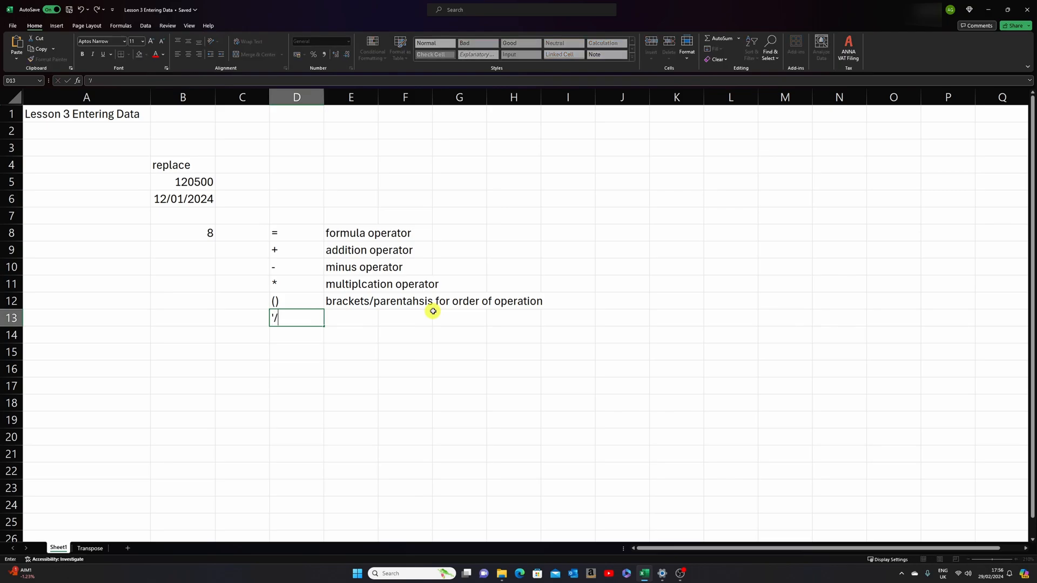
{"action": "key", "text": "Tab"}
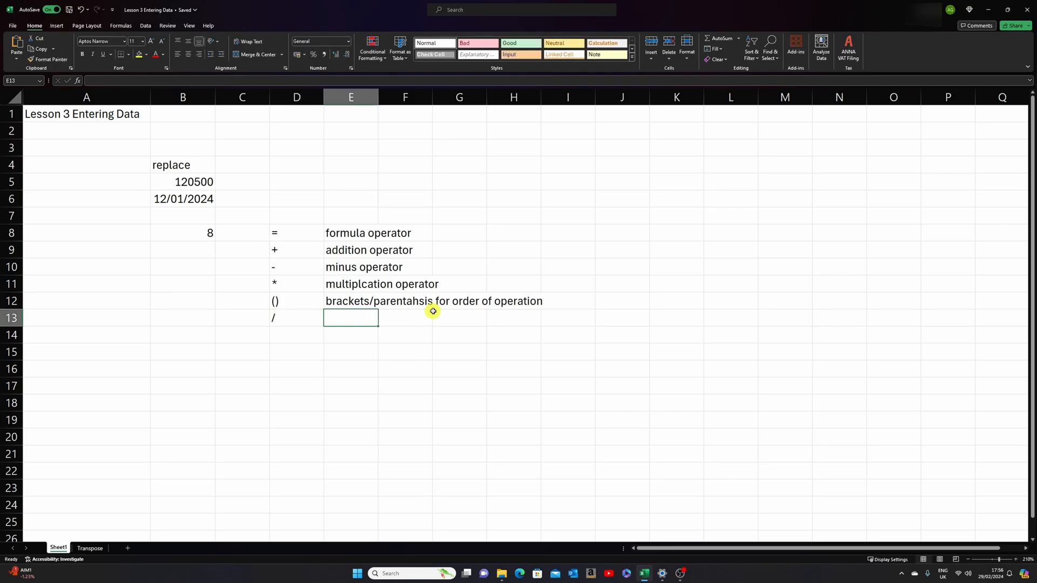
{"action": "type", "text": "Divide"}
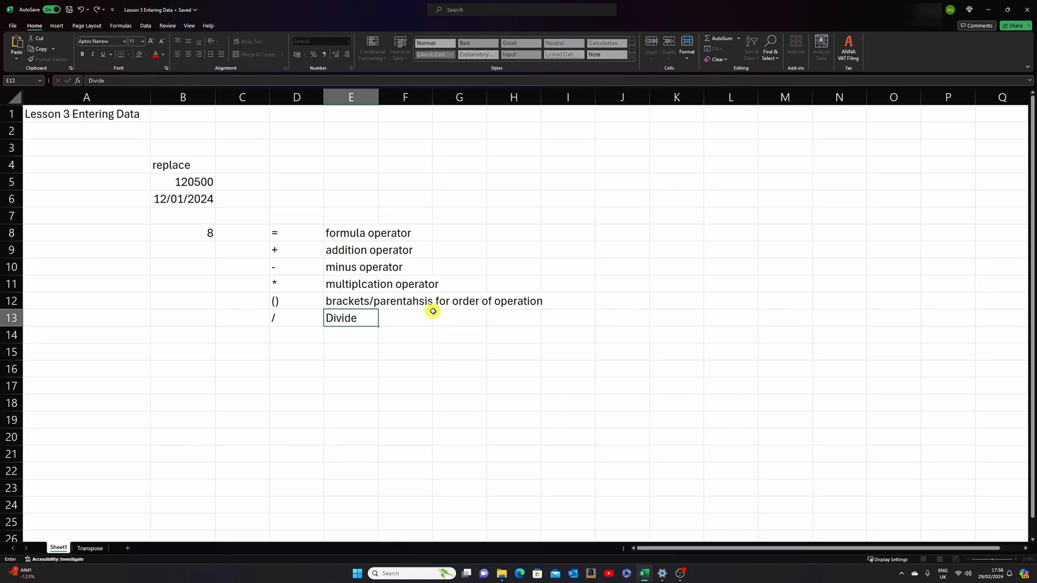
{"action": "key", "text": "Return"}
- Enter the addition formula =8+3 in cell B15, below the operator list
{"action": "key", "text": "Down"}
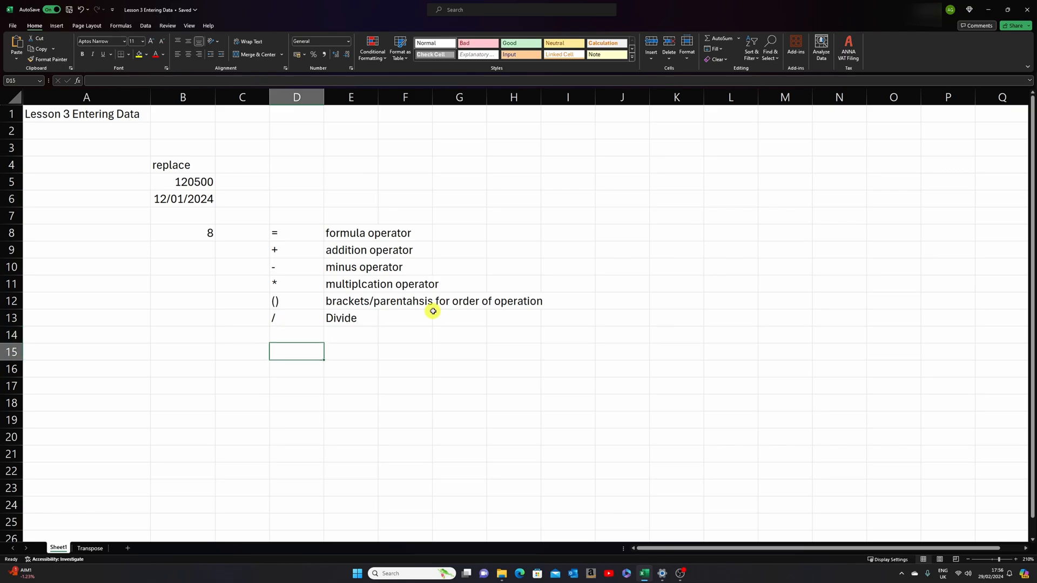
{"action": "key", "text": "Left"}
{"action": "key", "text": "Left"}
{"action": "type", "text": "="}
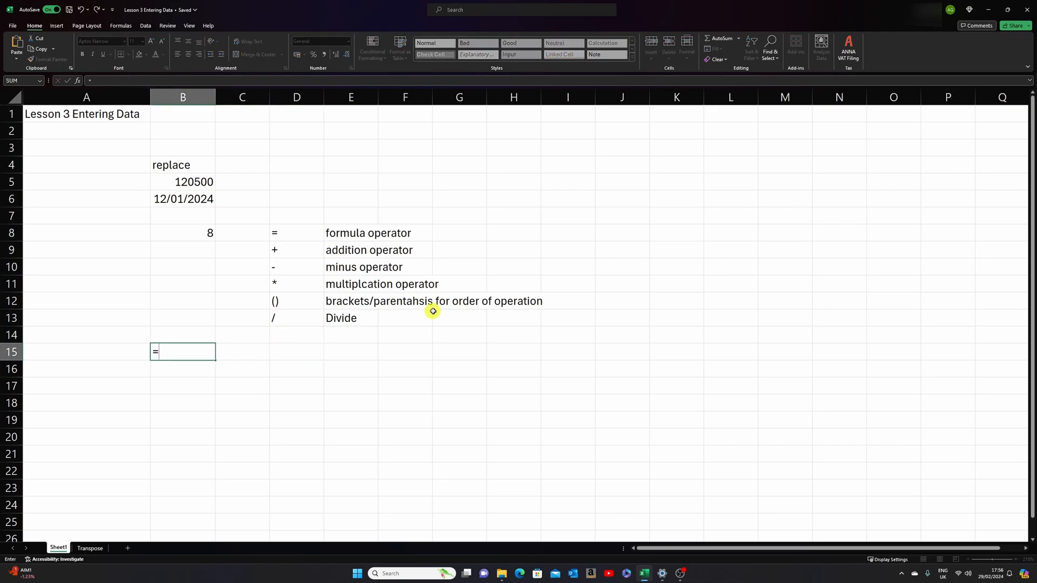
{"action": "type", "text": "8+3"}
{"action": "key", "text": "Return"}
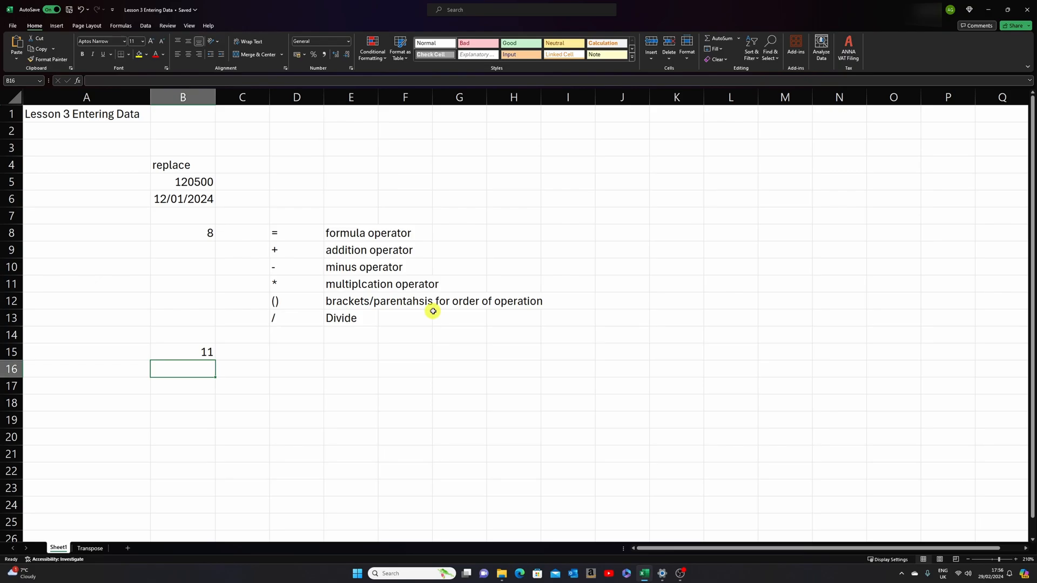
- Enter the subtraction formula =8-3 in cell B16, directly below the addition example
{"action": "type", "text": "=*-"}
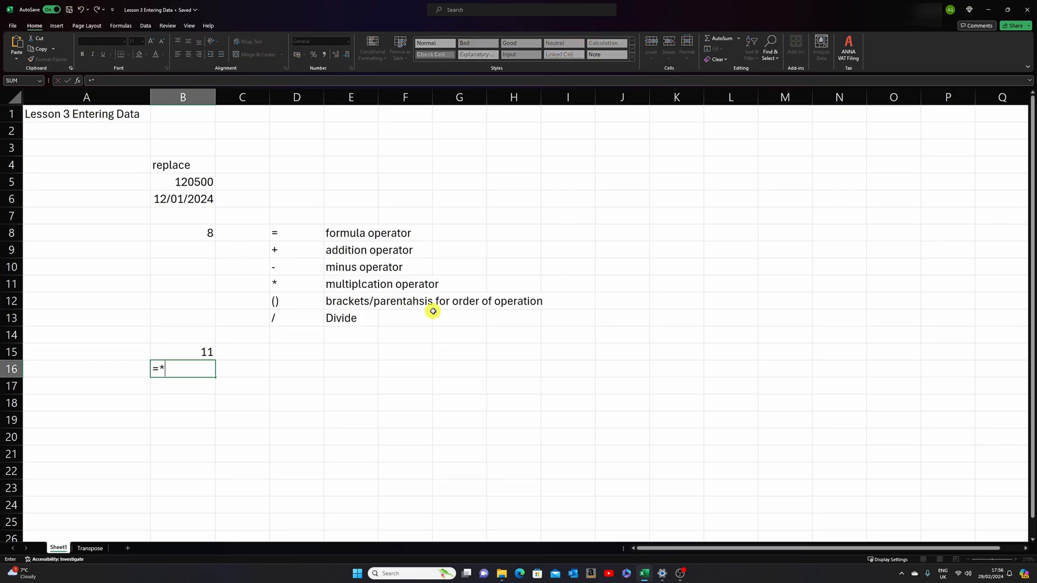
{"action": "key", "text": "BackSpace"}
{"action": "key", "text": "BackSpace"}
{"action": "type", "text": "8-3"}
{"action": "key", "text": "Return"}
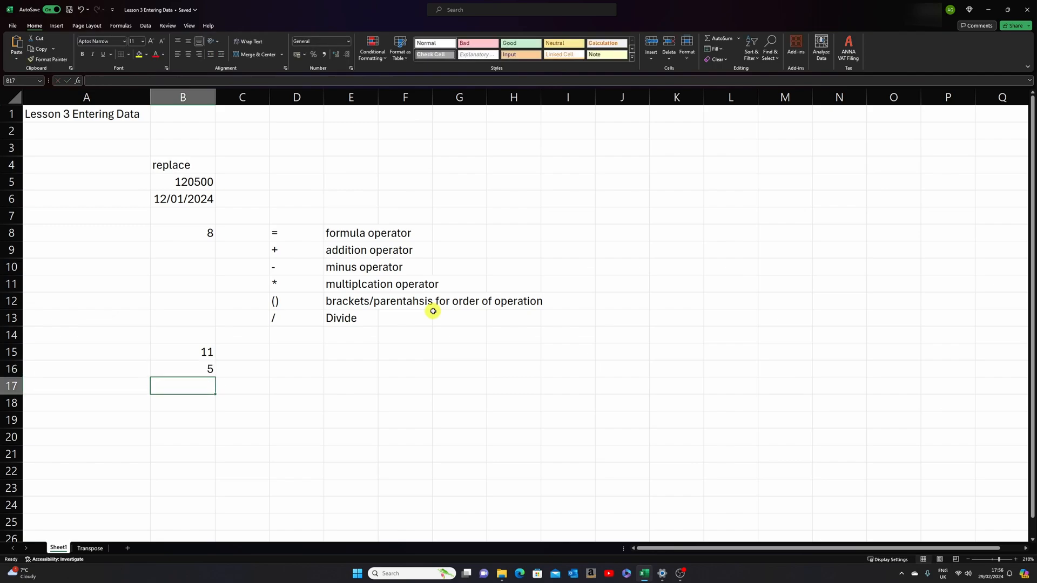
- Enter the multiplication formula =5*3 in cell B17, directly below the subtraction example
{"action": "type", "text": "=5*3"}
{"action": "key", "text": "Return"}
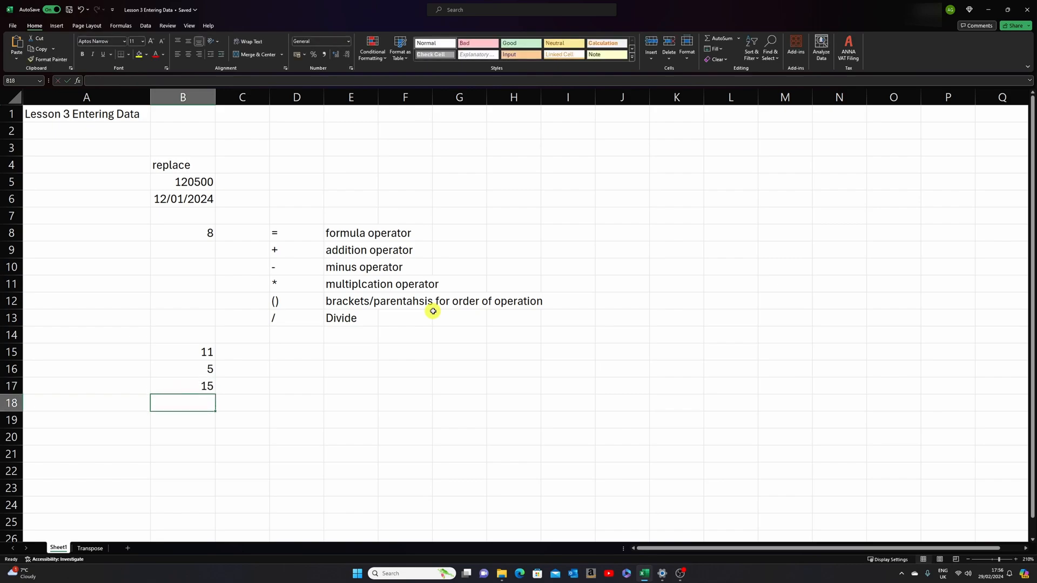
- Enter the division formula =8/2 in cell B18, directly below the multiplication example
{"action": "type", "text": "="}
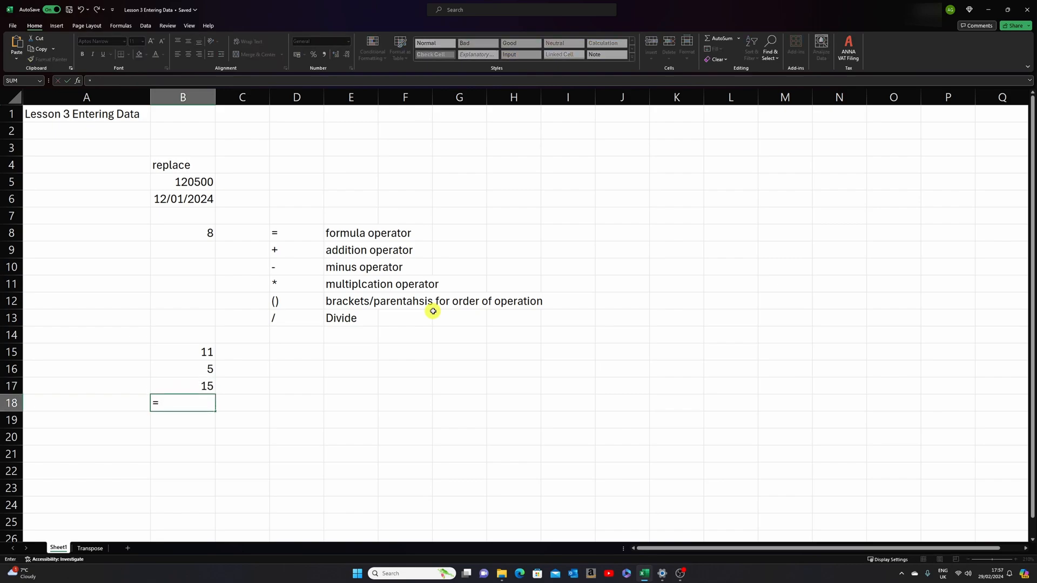
{"action": "type", "text": "8/2"}
{"action": "key", "text": "Return"}
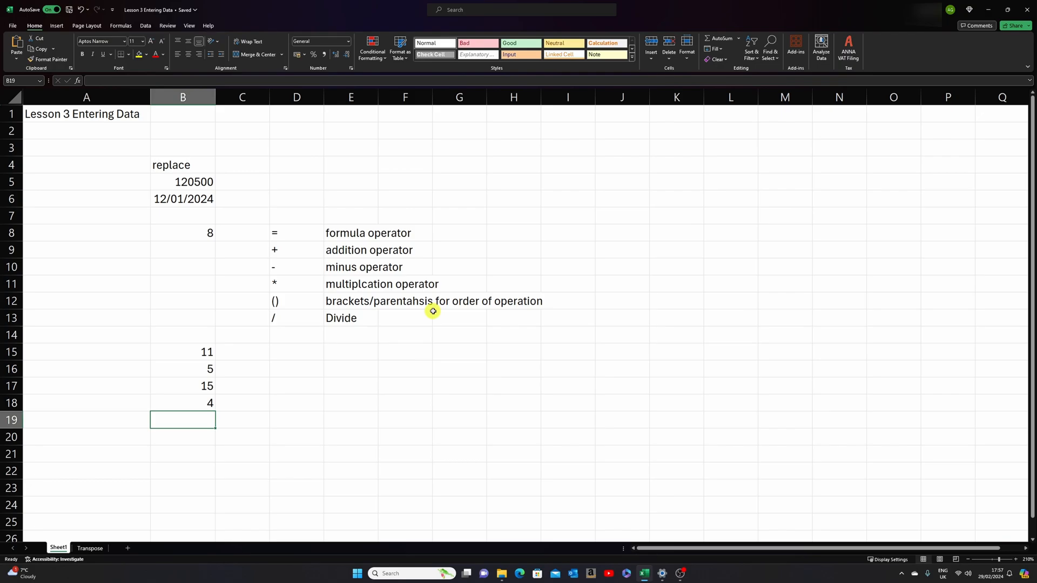
- Enter the formula =5+5*3 in cell B19, directly below the division example
{"action": "type", "text": "="}
{"action": "type", "text": "5+"}
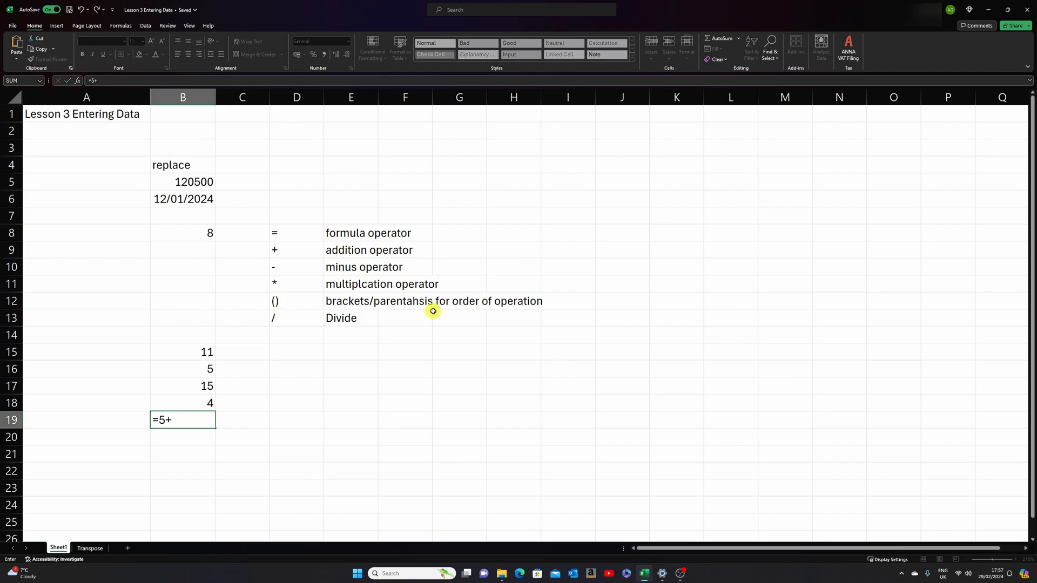
{"action": "type", "text": "5*3"}
{"action": "key", "text": "Return"}
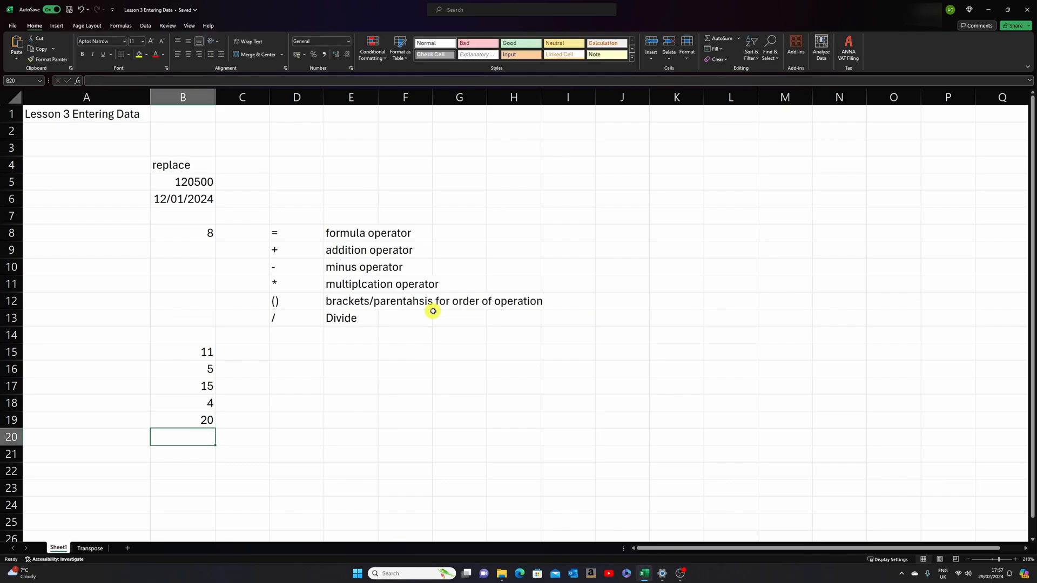
- Enter the bracketed formula =(5+5)*3 in cell B20 so the addition is calculated before the multiplication
{"action": "type", "text": "="}
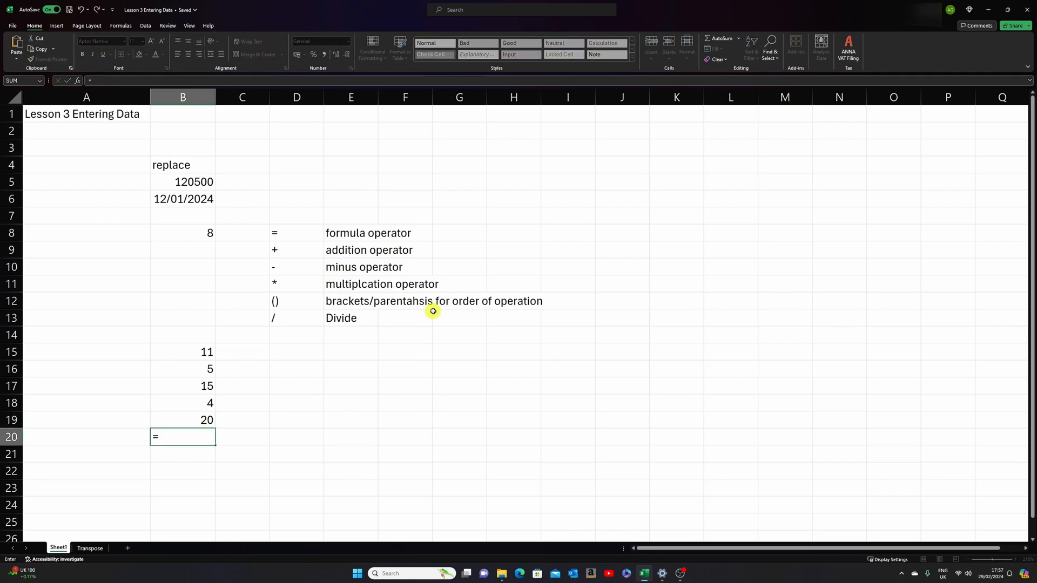
{"action": "type", "text": "(5+5)*3"}
{"action": "key", "text": "Return"}
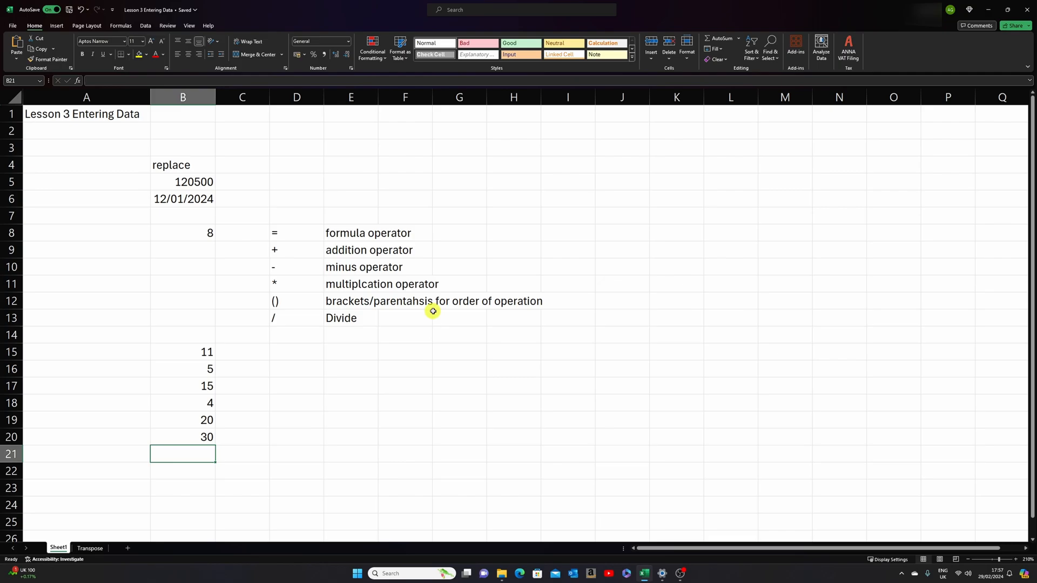
- Enter the formula =5+5/4 in cell B21, combining addition and division without brackets
{"action": "type", "text": "="}
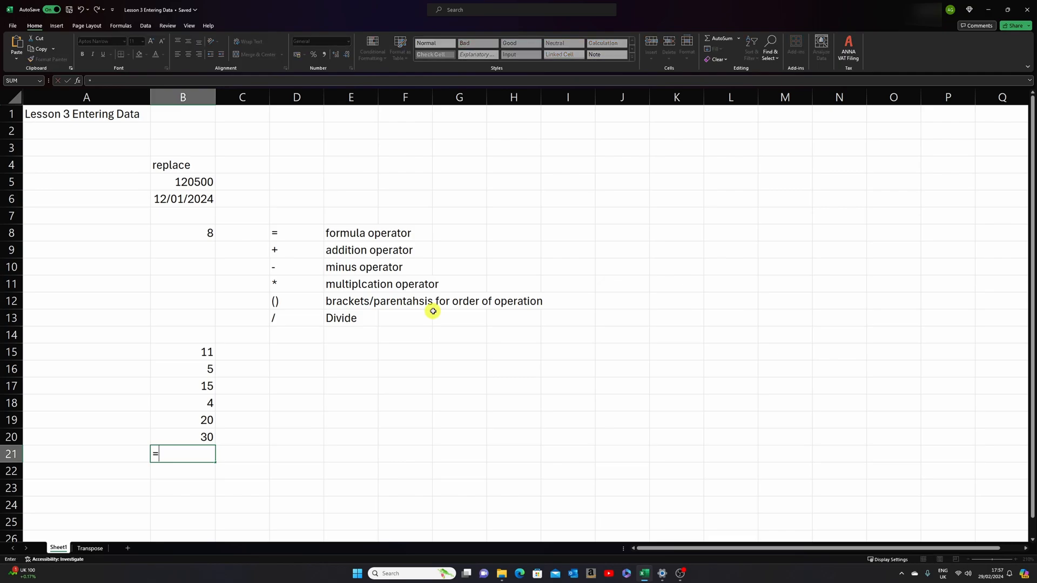
{"action": "type", "text": "5+5/4"}
{"action": "key", "text": "Return"}
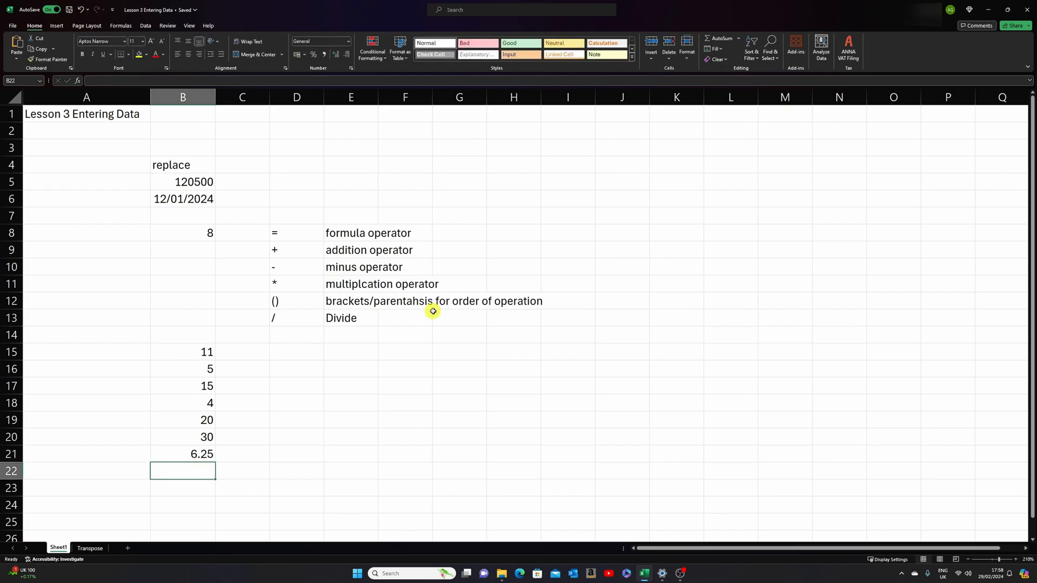
- Enter the bracketed formula =(5+5)/4 in cell B22 so the addition is calculated before the division
{"action": "type", "text": "="}
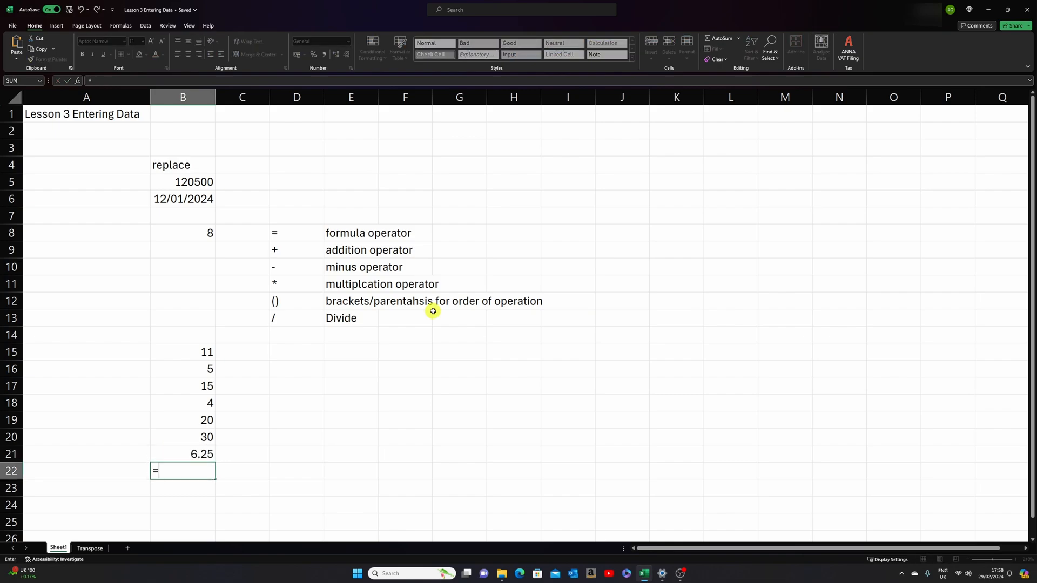
{"action": "type", "text": "(5+5)/4"}
{"action": "key", "text": "Return"}
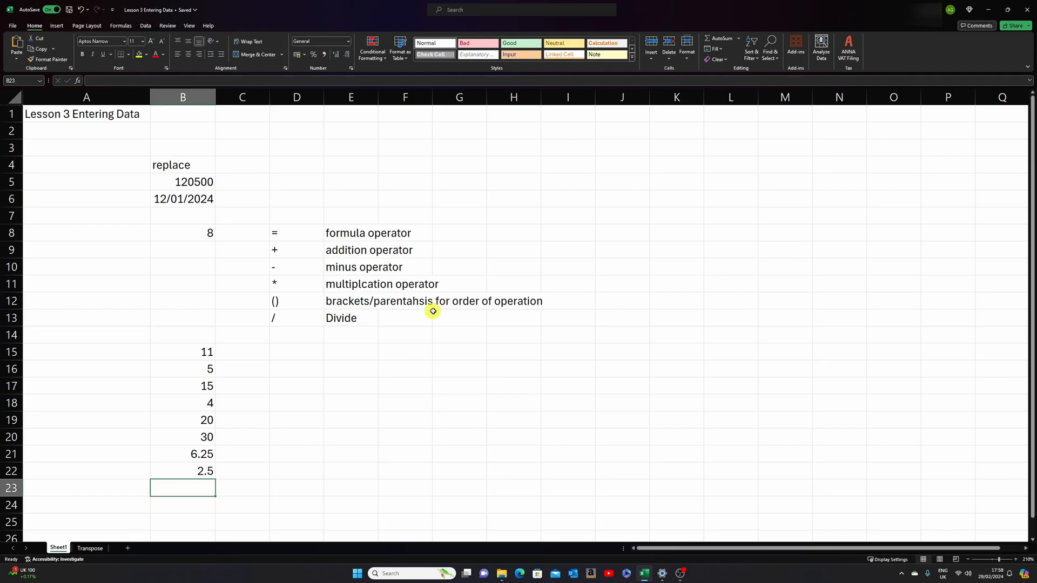
- Examine the formulas behind the results in cells B18 to B22, comparing those with and without brackets
{"action": "key", "text": "Up"}
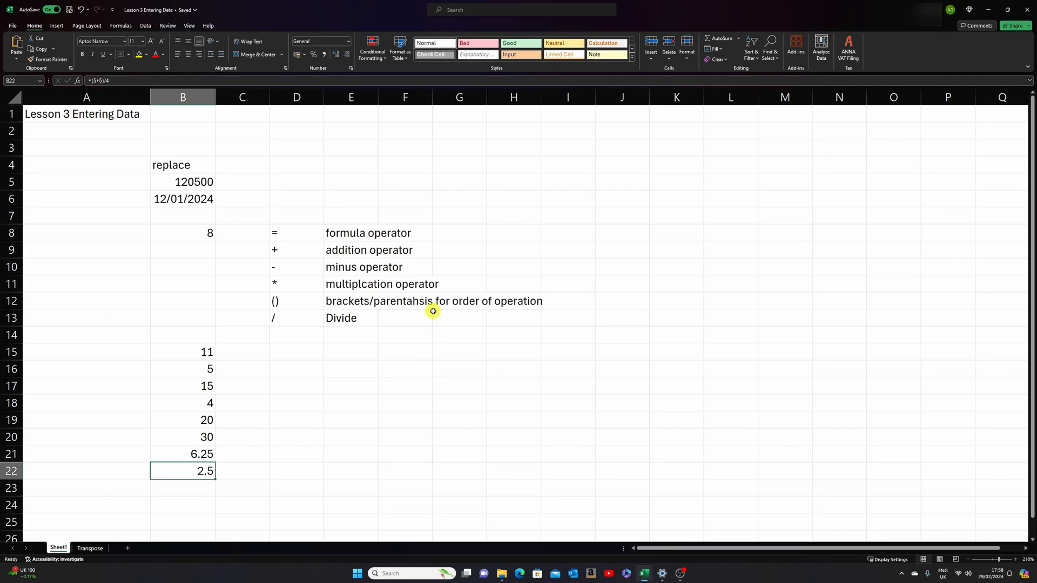
{"action": "key", "text": "Up"}
{"action": "key", "text": "Up"}
{"action": "key", "text": "Up"}
{"action": "key", "text": "Up"}
{"action": "key", "text": "Up"}
{"action": "key", "text": "Up"}
{"action": "key", "text": "Up"}
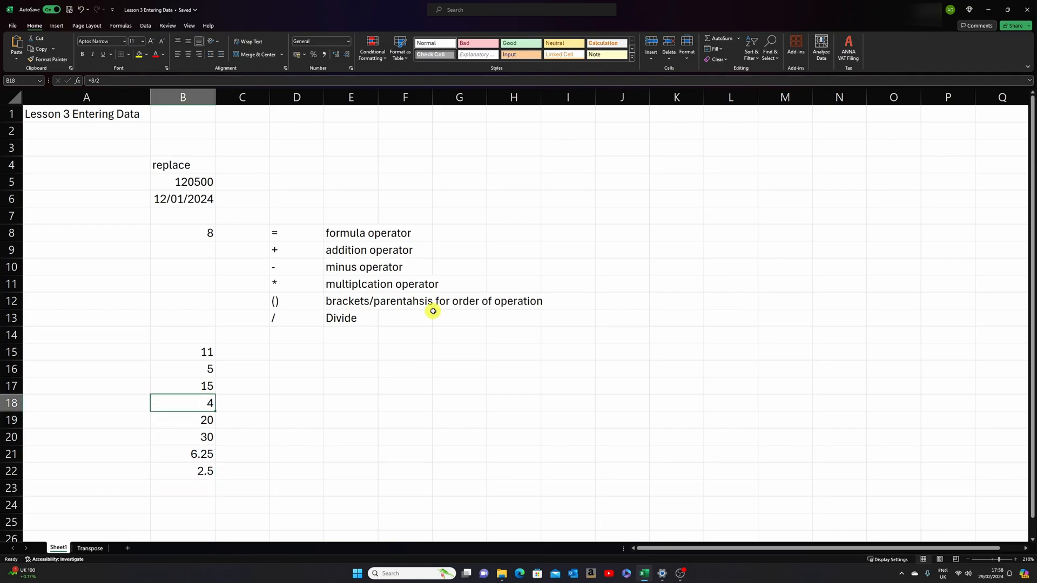
{"action": "key", "text": "Down"}
{"action": "key", "text": "Down"}
{"action": "key", "text": "Down"}
{"action": "key", "text": "Down"}
{"action": "key", "text": "Down"}
{"action": "key", "text": "Down"}
{"action": "key", "text": "Down"}
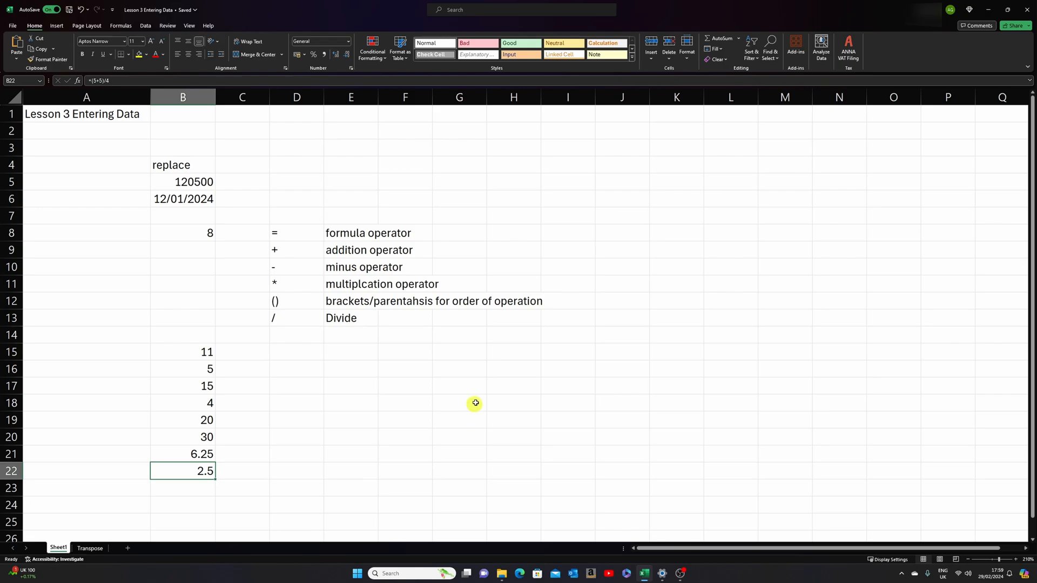
- Enter 1 in cell J4 and fill it down the column to J14
{"action": "left_click_drag", "start_coordinate": [700, 548], "coordinate": [752, 548]}
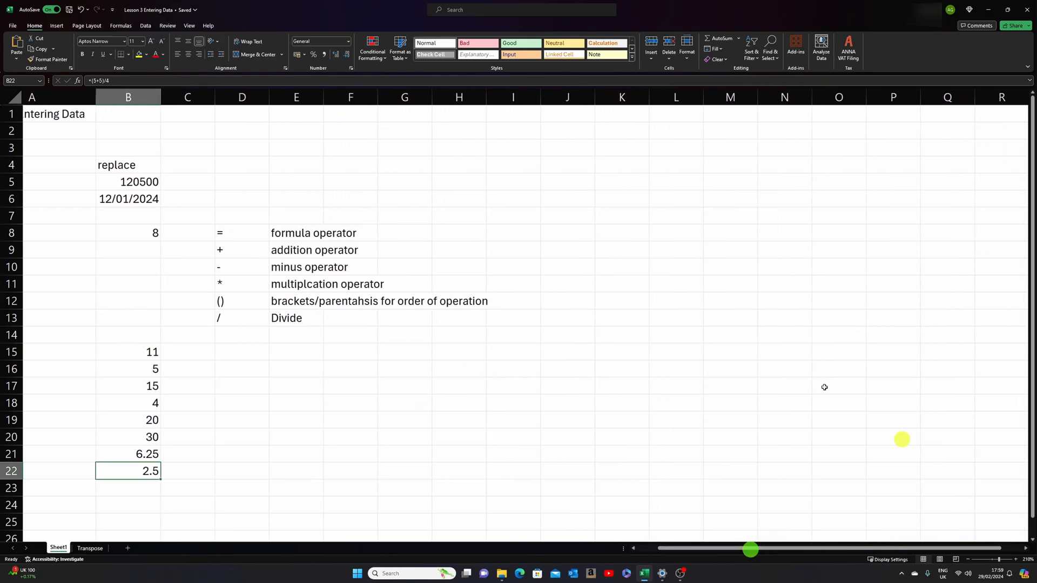
{"action": "left_click", "coordinate": [575, 166]}
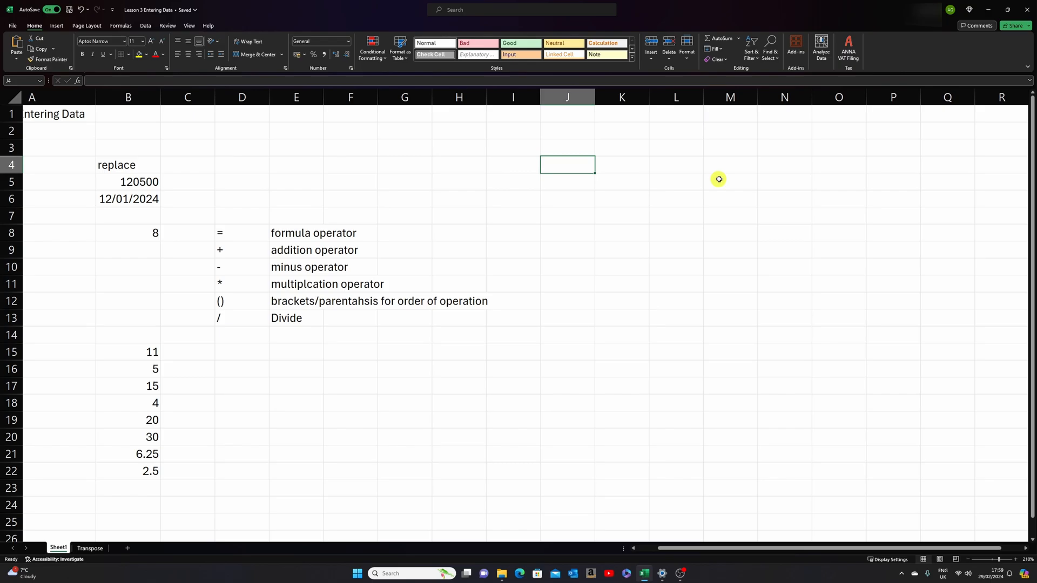
{"action": "type", "text": "1"}
{"action": "key", "text": "Return"}
{"action": "key", "text": "Up"}
{"action": "left_click_drag", "start_coordinate": [595, 174], "coordinate": [599, 343]}
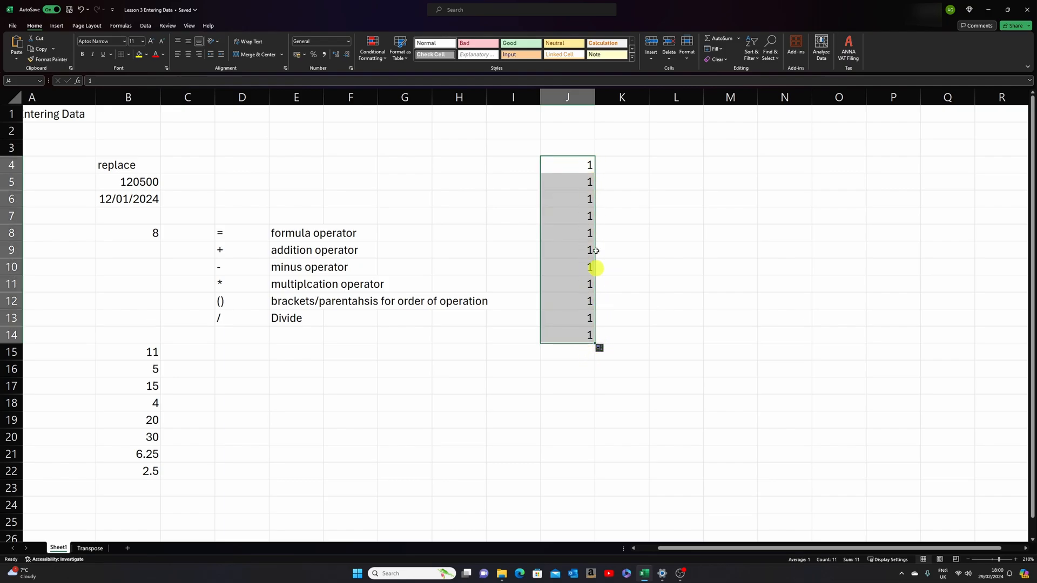
{"action": "left_click", "coordinate": [578, 163]}
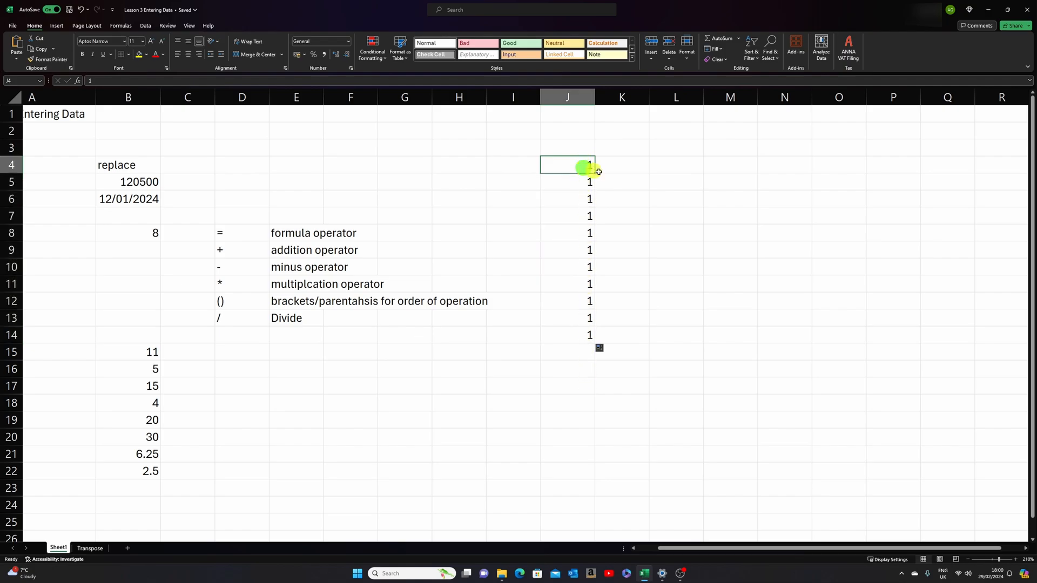
- Enter 1 and 2 in cells K4 and K5 and extend the pair as a number series down to K14
{"action": "left_click", "coordinate": [643, 164]}
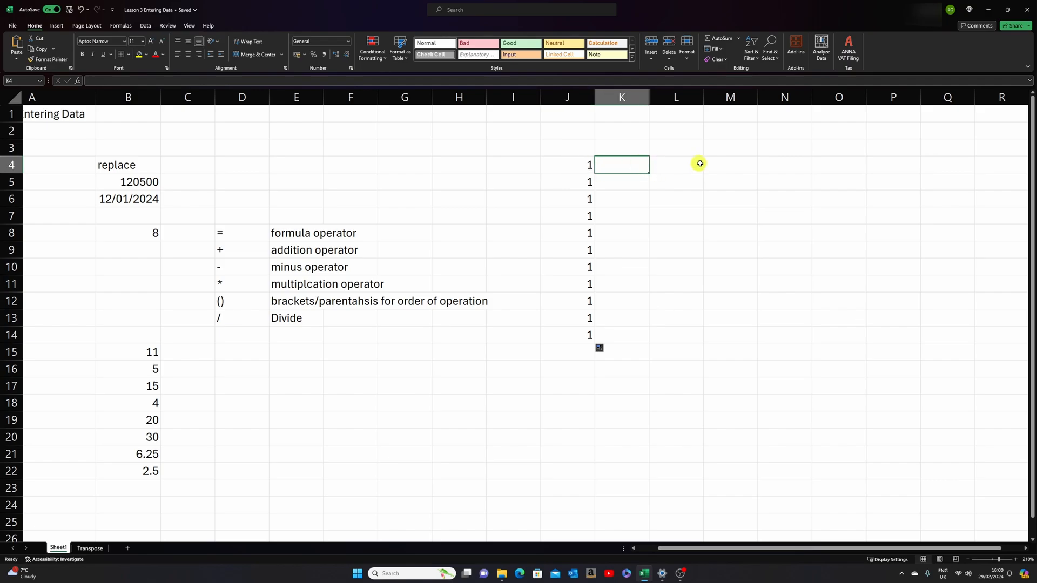
{"action": "type", "text": "1"}
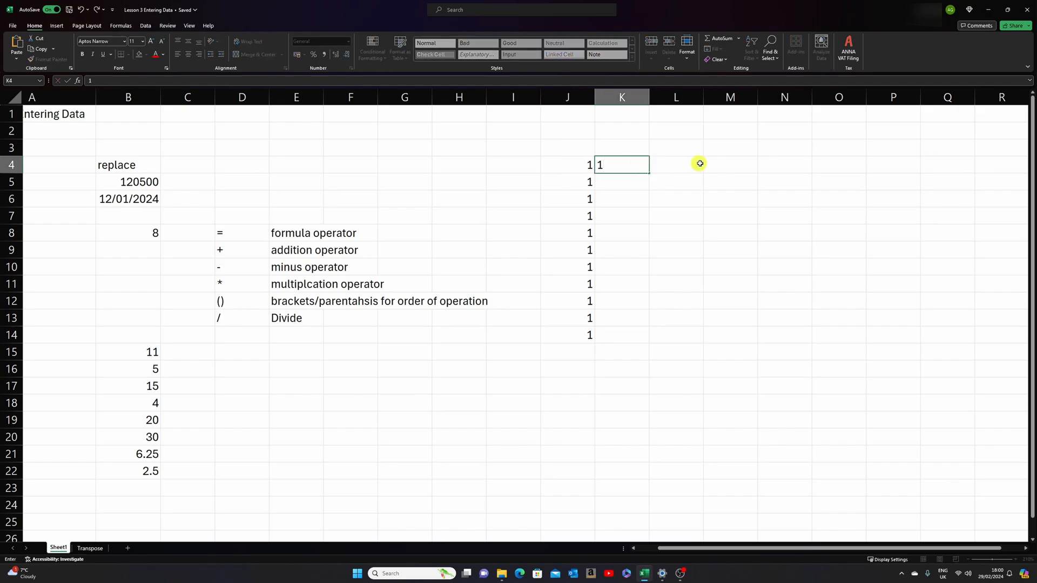
{"action": "key", "text": "Return"}
{"action": "type", "text": "2"}
{"action": "key", "text": "Up"}
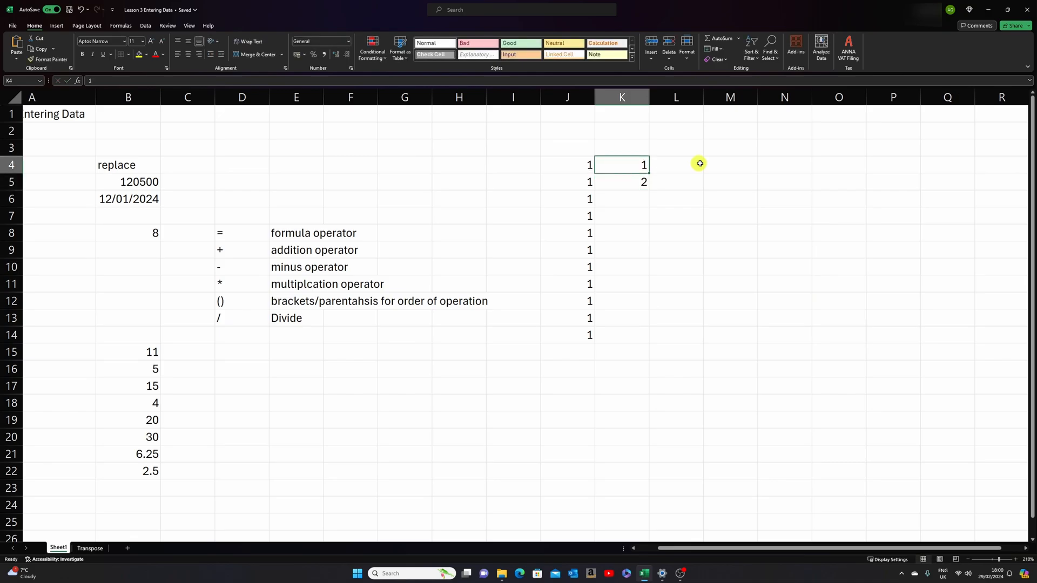
{"action": "left_click", "coordinate": [631, 163]}
{"action": "left_click_drag", "start_coordinate": [631, 164], "coordinate": [640, 182]}
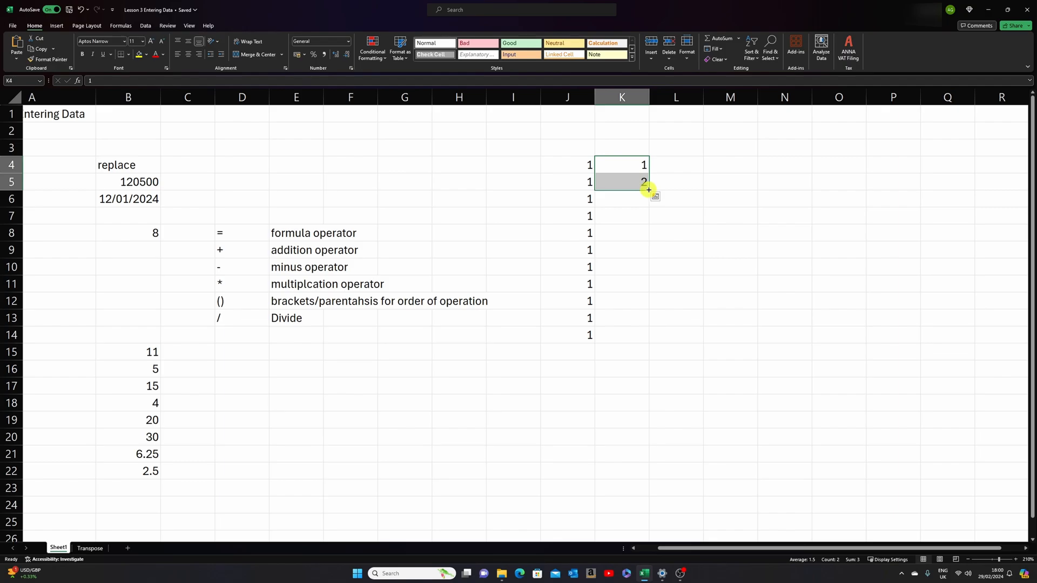
{"action": "left_click_drag", "start_coordinate": [649, 190], "coordinate": [650, 289]}
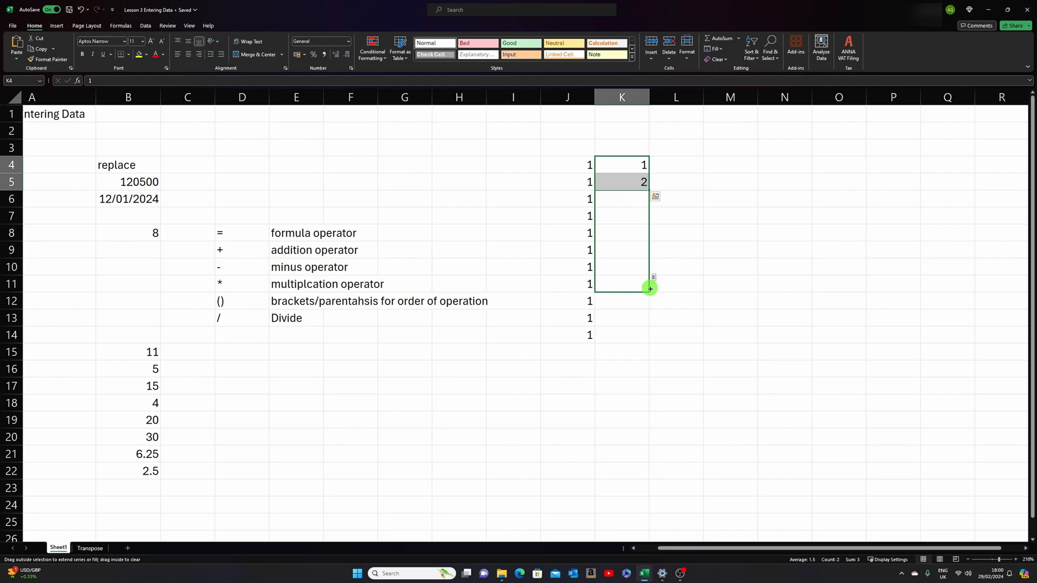
{"action": "left_click_drag", "start_coordinate": [650, 289], "coordinate": [651, 342]}
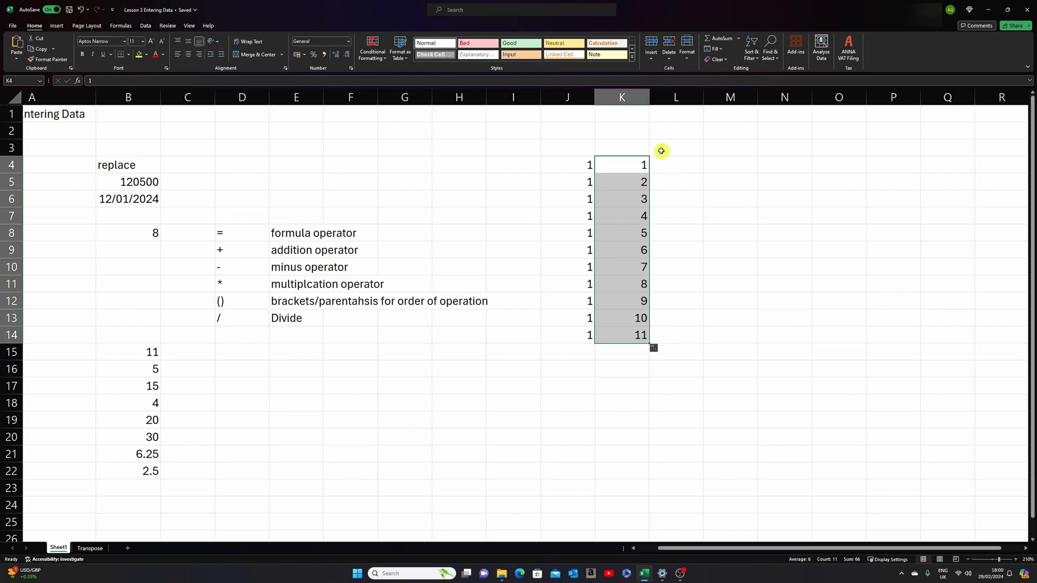
- Extend the column K number series upward from K4:K5 to cell K1
{"action": "left_click", "coordinate": [644, 165]}
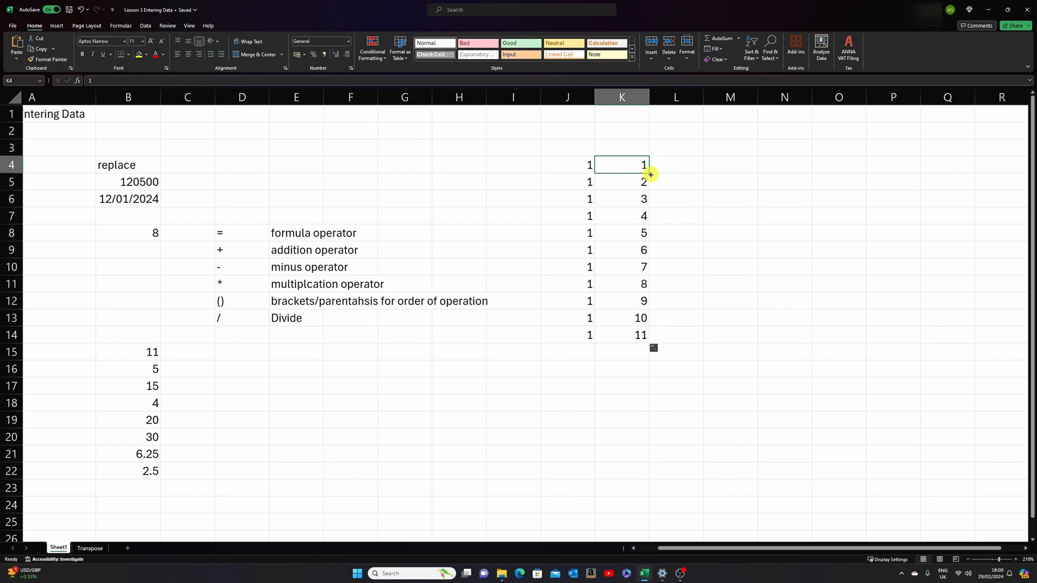
{"action": "left_click", "coordinate": [643, 182]}
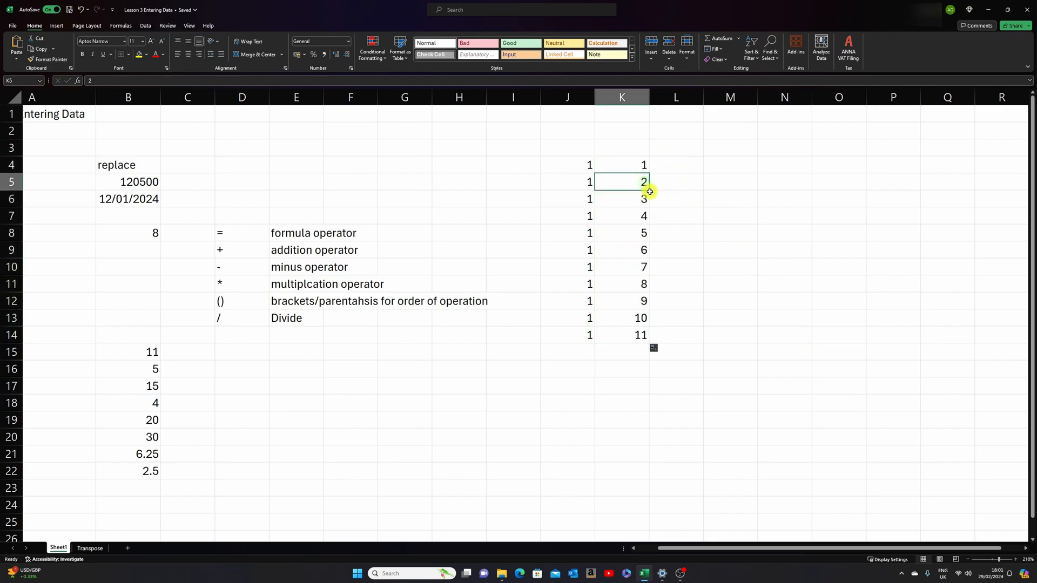
{"action": "left_click_drag", "start_coordinate": [641, 184], "coordinate": [647, 114]}
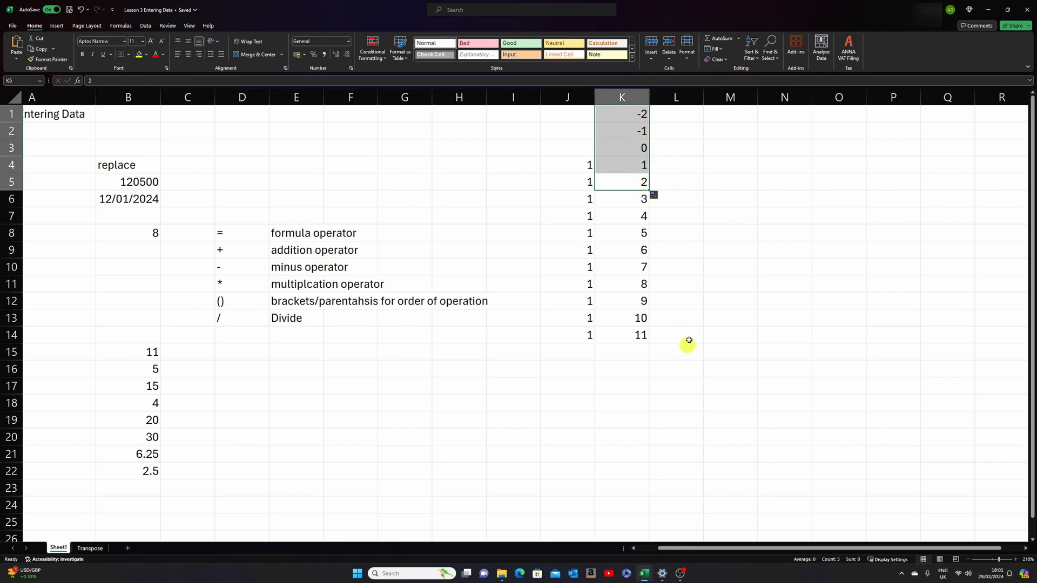
- Enter Monday in cell L4 and fill the weekday series down to L14
{"action": "left_click", "coordinate": [689, 166]}
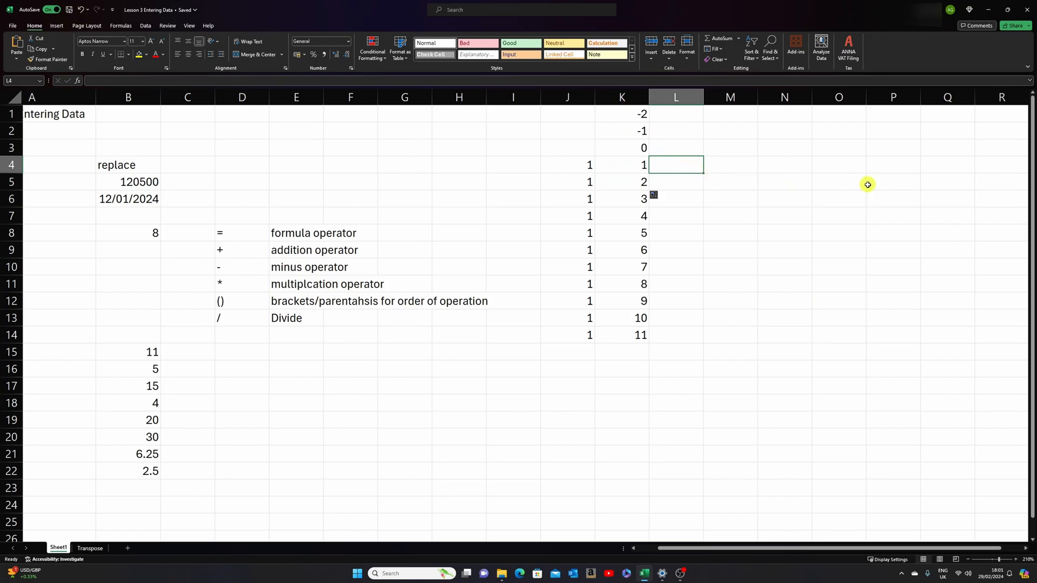
{"action": "type", "text": "Monday"}
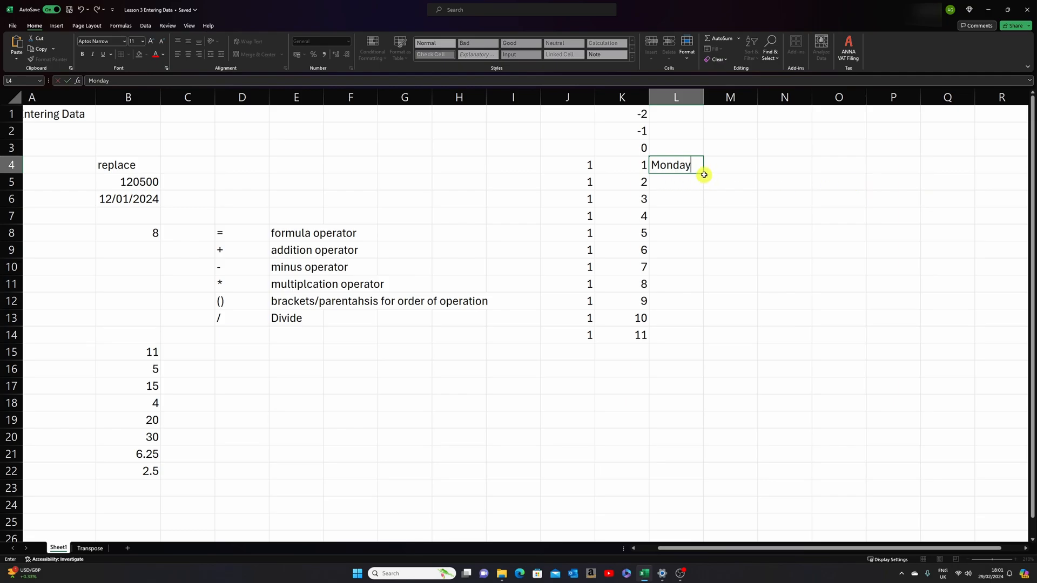
{"action": "left_click_drag", "start_coordinate": [704, 174], "coordinate": [704, 342]}
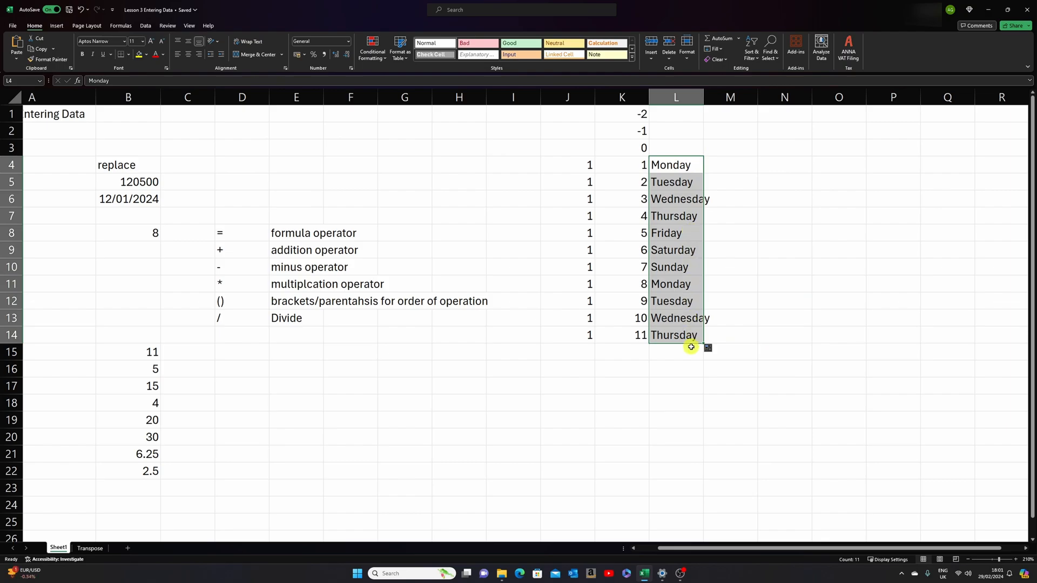
- Enter Mon in cell M4 and fill the abbreviated weekday series down to M14 and up to M1
{"action": "left_click", "coordinate": [737, 162]}
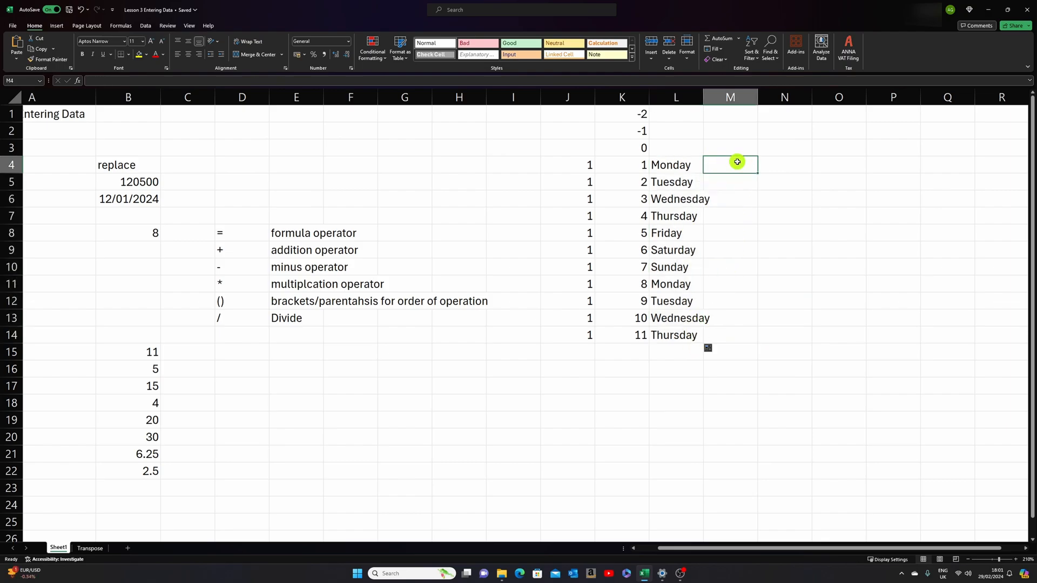
{"action": "type", "text": "Mon"}
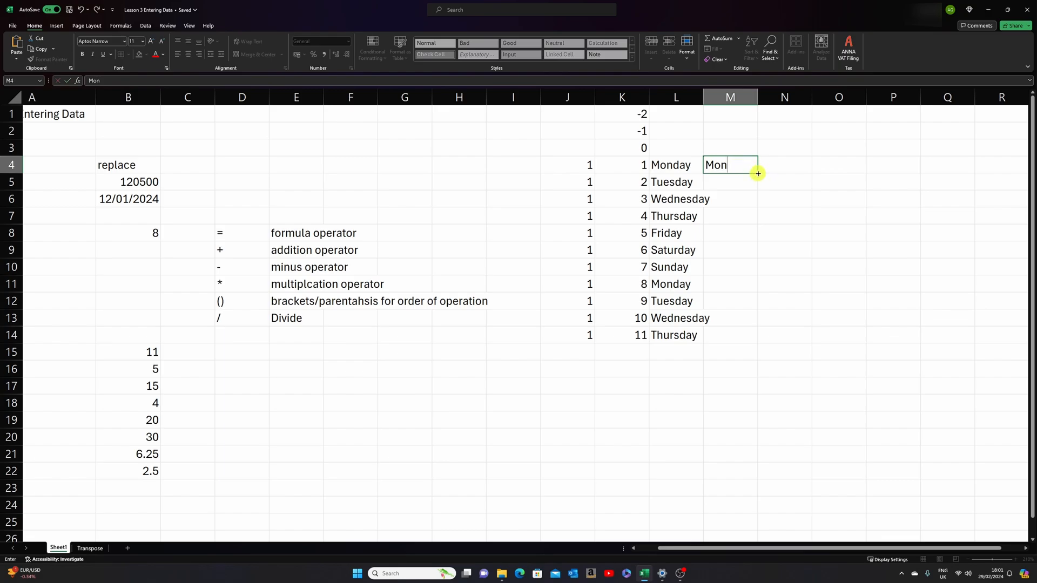
{"action": "left_click_drag", "start_coordinate": [758, 173], "coordinate": [755, 342]}
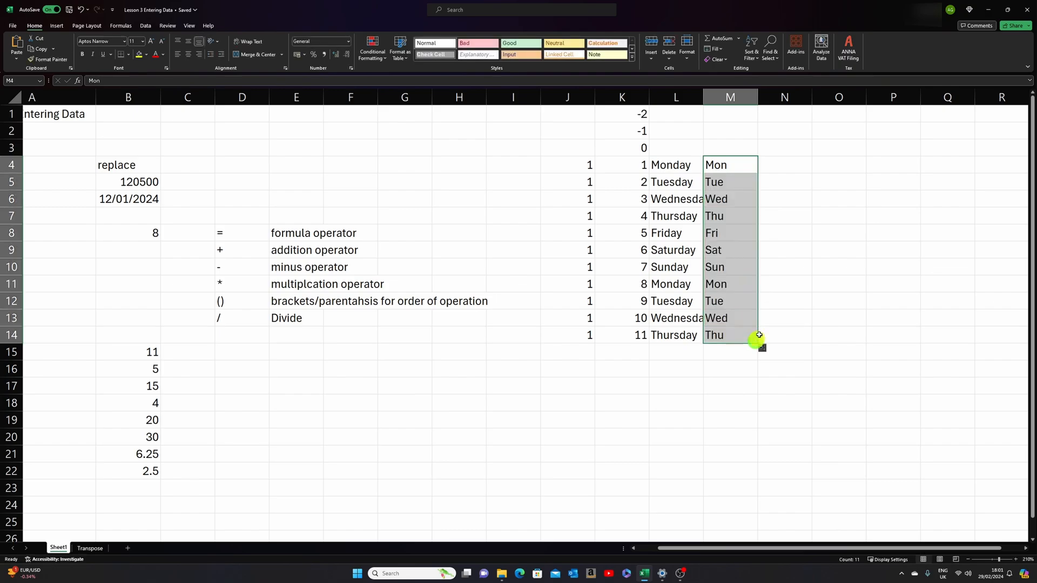
{"action": "left_click", "coordinate": [748, 163]}
{"action": "left_click_drag", "start_coordinate": [758, 174], "coordinate": [751, 110]}
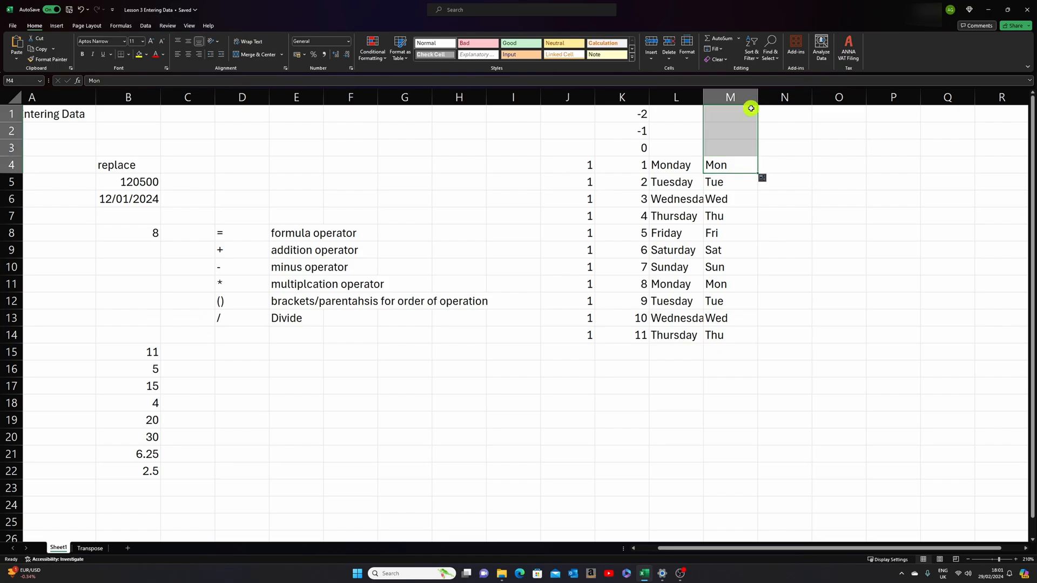
- Enter Jan in cell N4 and fill the abbreviated month series down to Dec in N15
{"action": "left_click", "coordinate": [791, 164]}
{"action": "type", "text": "Jan"}
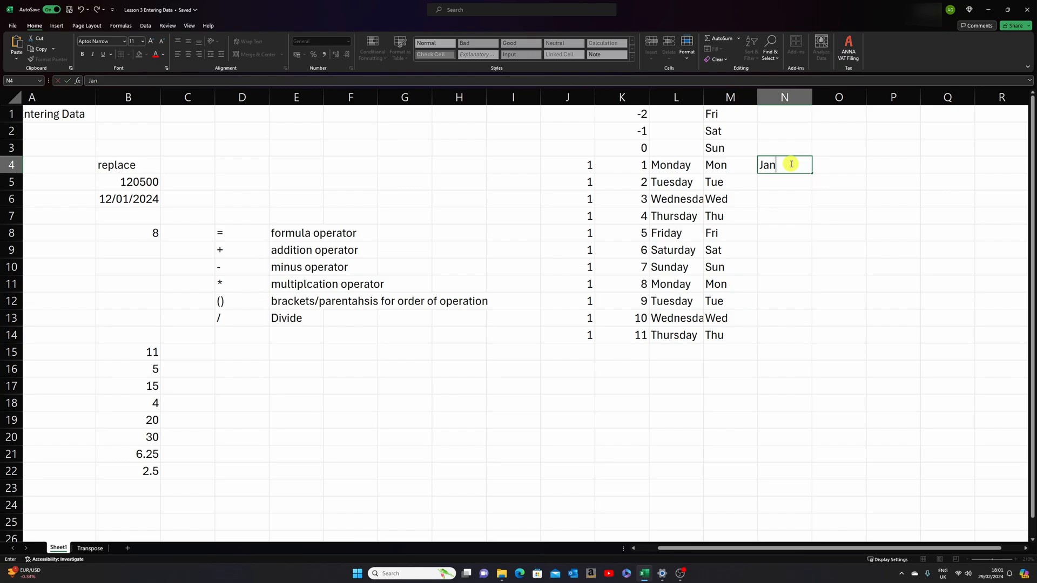
{"action": "left_click_drag", "start_coordinate": [811, 173], "coordinate": [805, 354]}
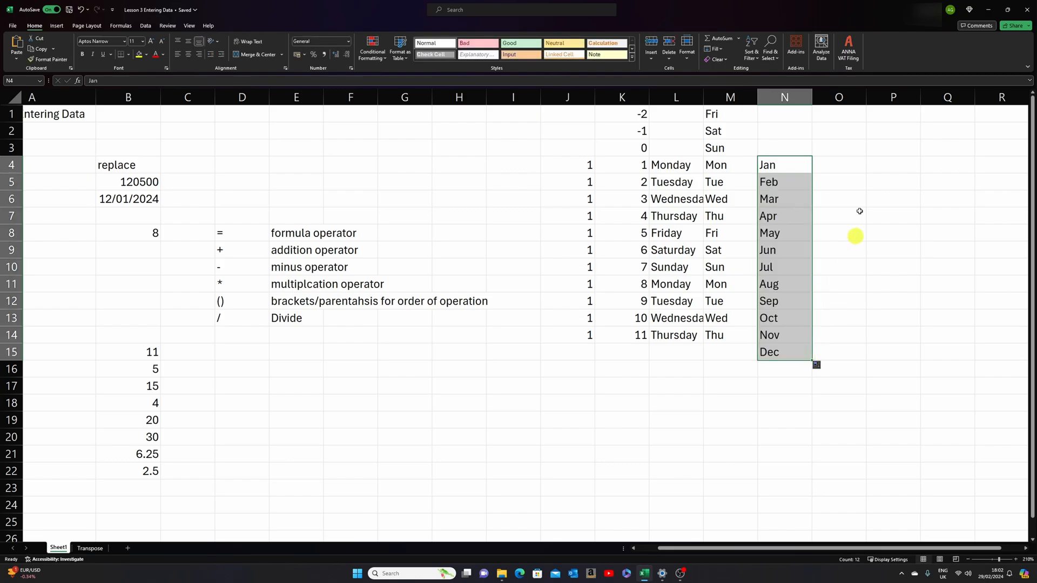
- Enter Jan 2020 in cell O4 and fill the monthly date series down to O21
{"action": "left_click", "coordinate": [856, 164]}
{"action": "type", "text": "Jan 2020"}
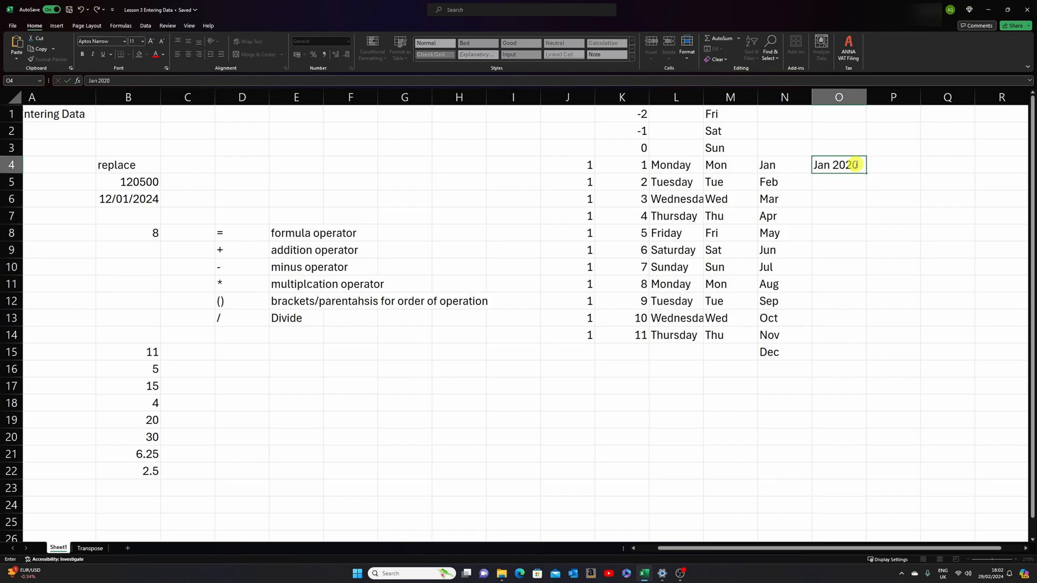
{"action": "left_click_drag", "start_coordinate": [864, 172], "coordinate": [870, 464]}
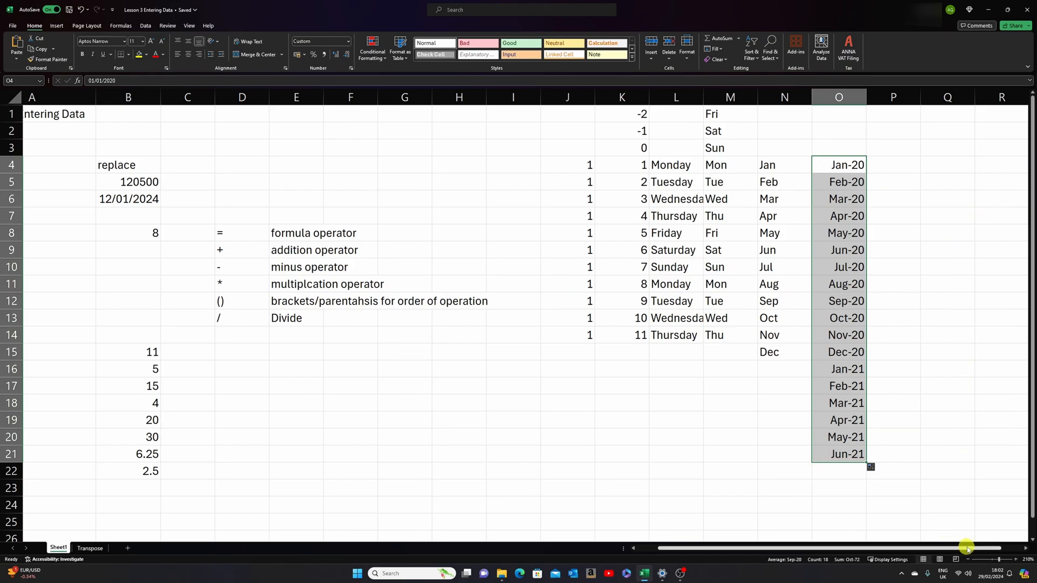
- Fill the monthly date series from Jan-20 in cell O4 across the row to May-20 in S4
{"action": "left_click_drag", "start_coordinate": [968, 549], "coordinate": [988, 548]}
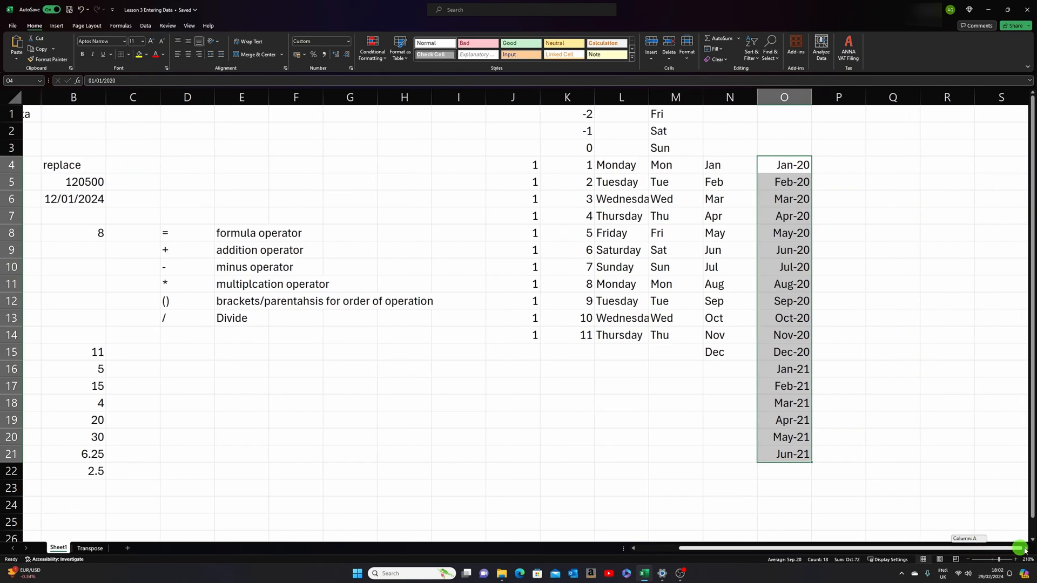
{"action": "left_click", "coordinate": [804, 165]}
{"action": "left_click_drag", "start_coordinate": [814, 168], "coordinate": [1013, 176]}
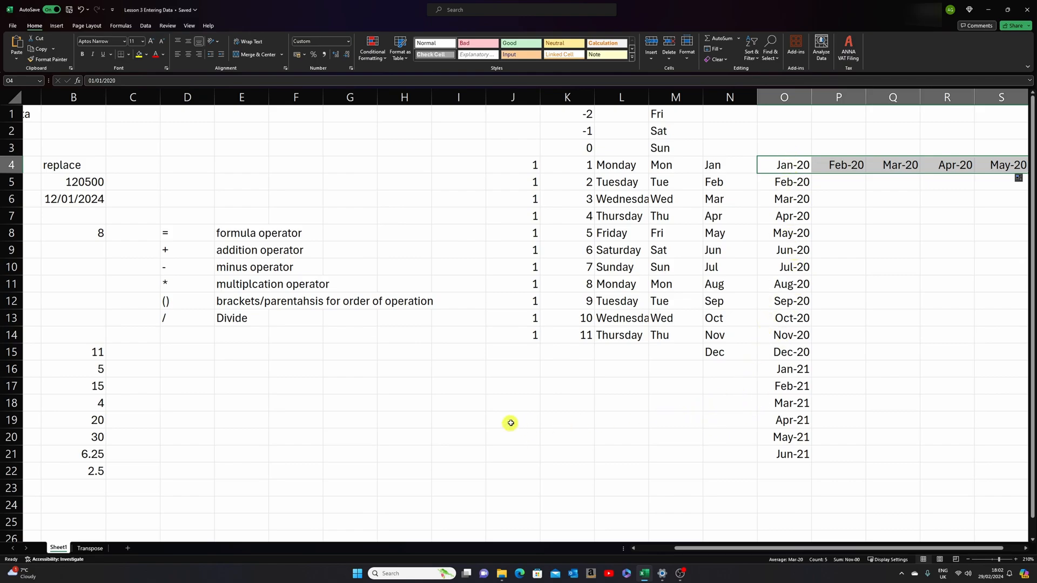
- Enter 200 in every cell of the range H17:M23 in a single entry
{"action": "left_click", "coordinate": [395, 387]}
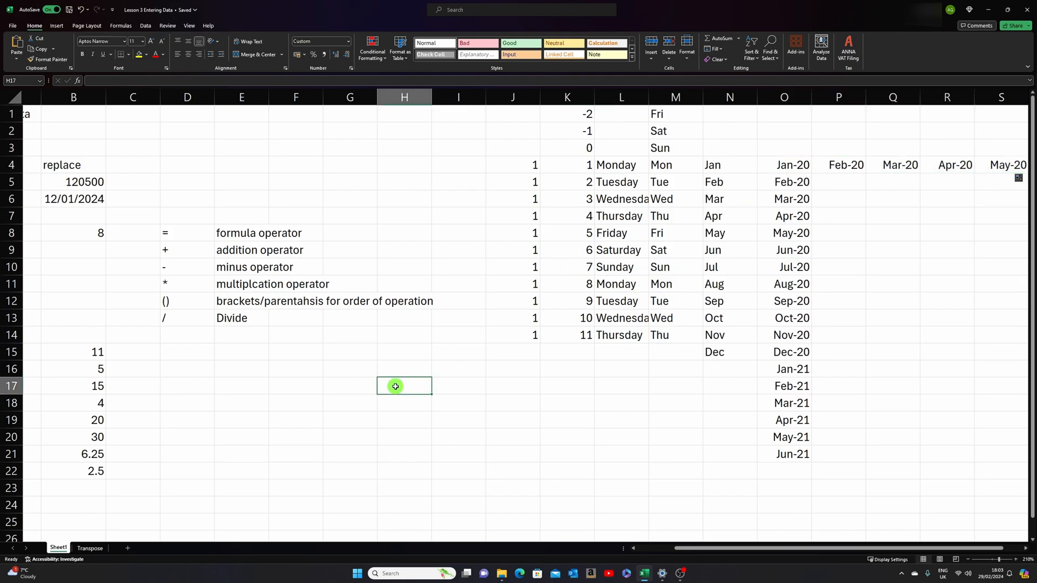
{"action": "left_click_drag", "start_coordinate": [396, 386], "coordinate": [651, 482]}
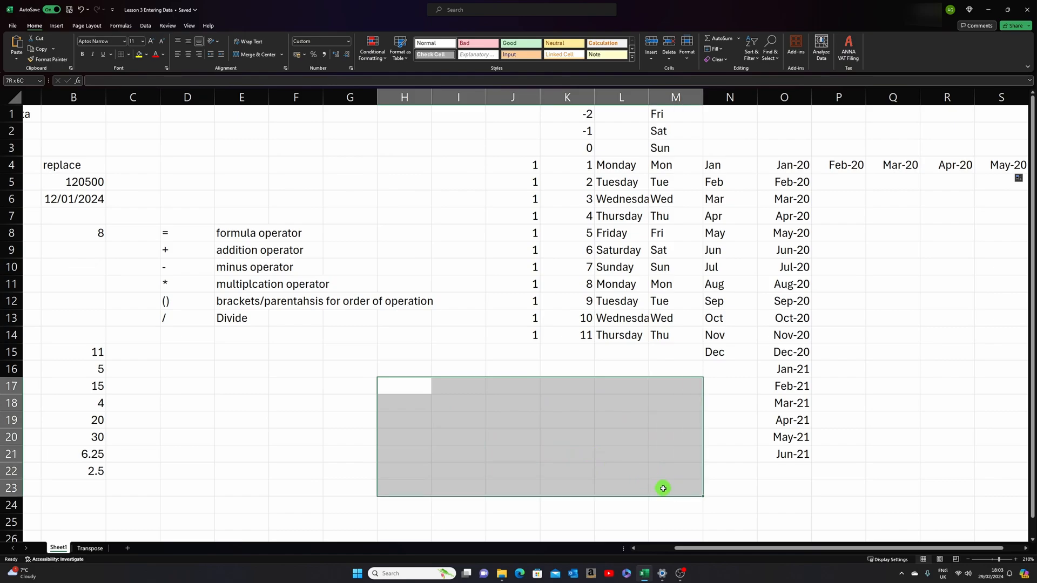
{"action": "left_click_drag", "start_coordinate": [663, 488], "coordinate": [663, 488]}
{"action": "type", "text": "200"}
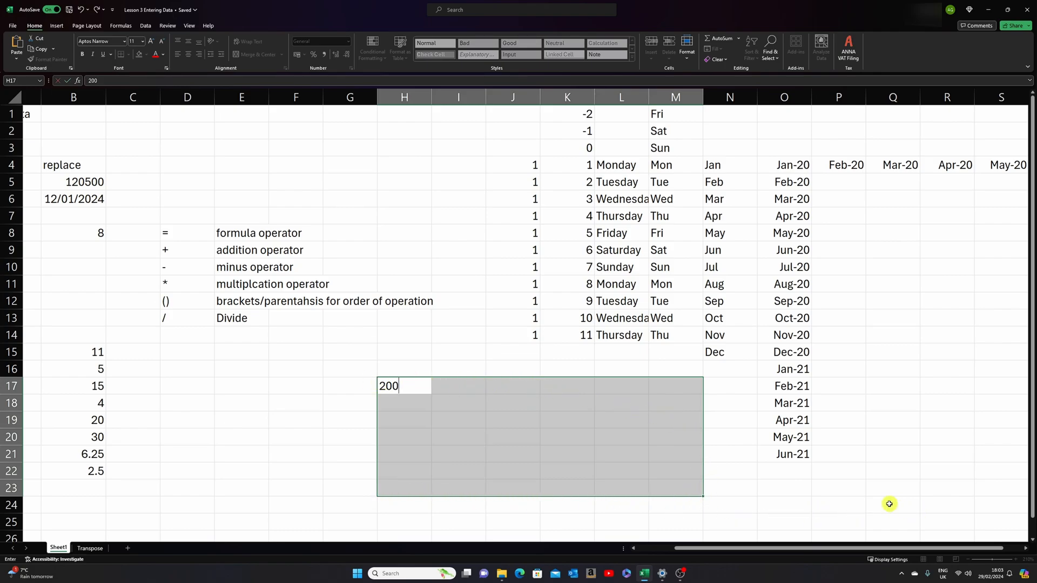
{"action": "key", "text": "ctrl+Return"}
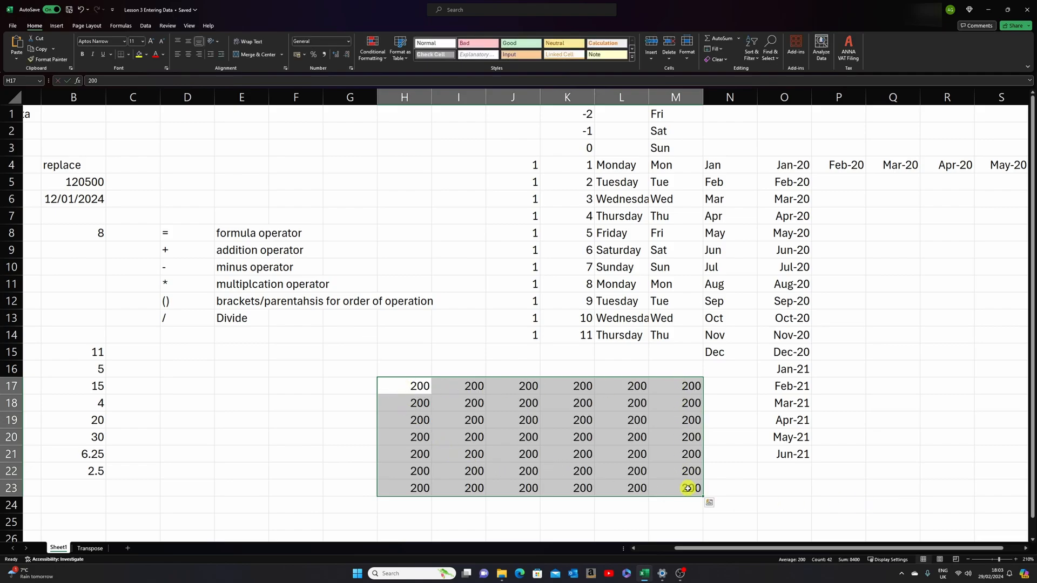
- Enter 300 at once in the non-adjacent cells E17, E19, E21, E23, F18, F20, F22, G17, G19, G21 and G23
{"action": "left_click", "coordinate": [241, 387]}
{"action": "left_click", "coordinate": [244, 421], "text": "ctrl"}
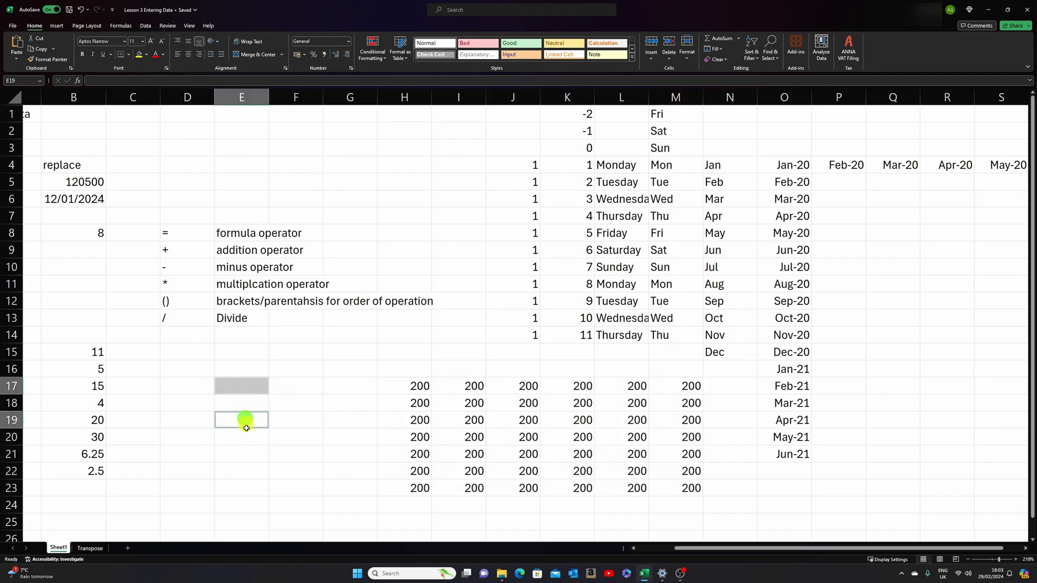
{"action": "left_click", "coordinate": [242, 455], "text": "ctrl"}
{"action": "left_click", "coordinate": [238, 486], "text": "ctrl"}
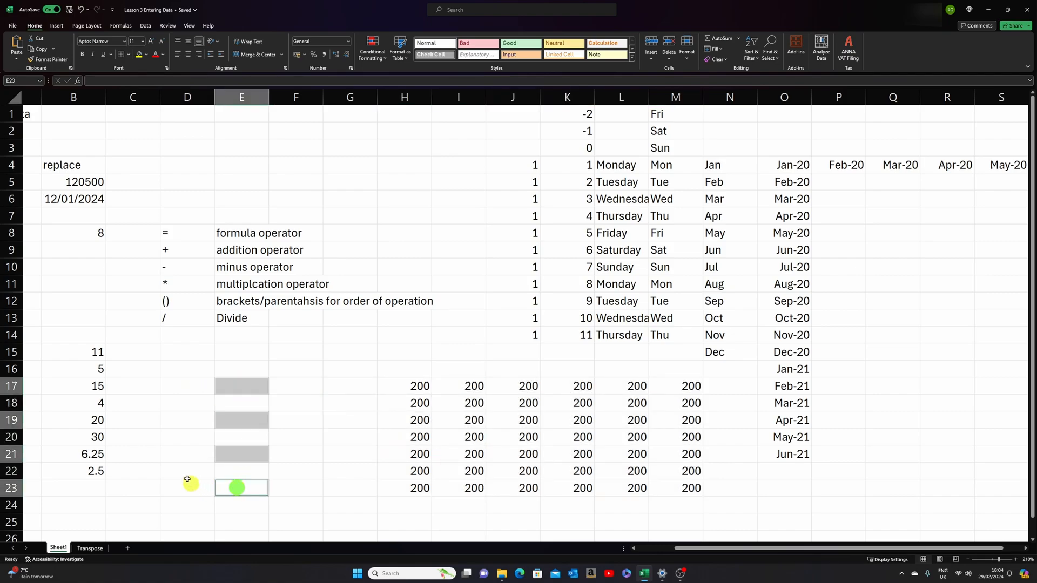
{"action": "left_click", "coordinate": [299, 436], "text": "ctrl"}
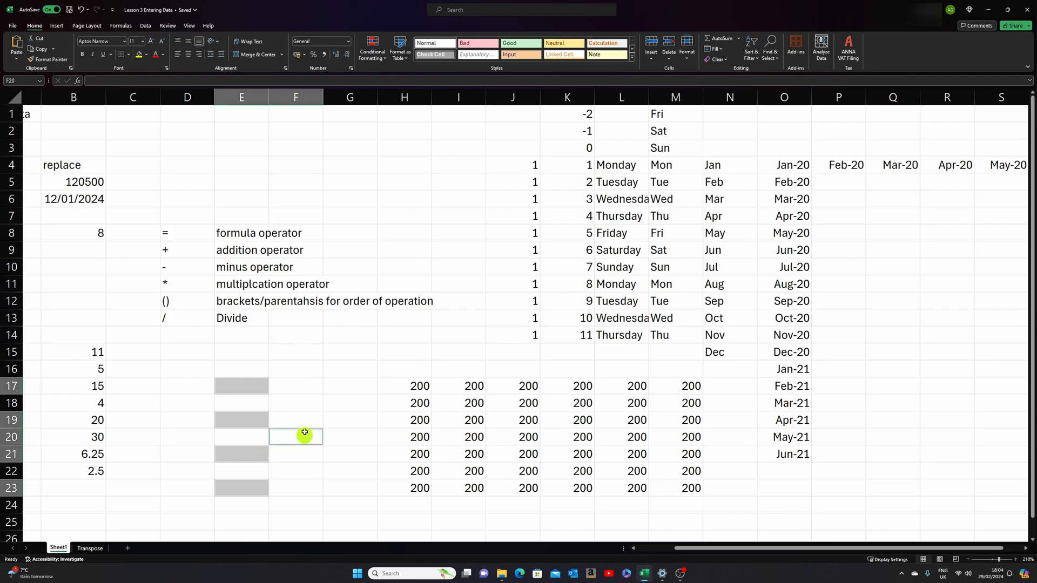
{"action": "left_click", "coordinate": [300, 404], "text": "ctrl"}
{"action": "left_click", "coordinate": [298, 470], "text": "ctrl"}
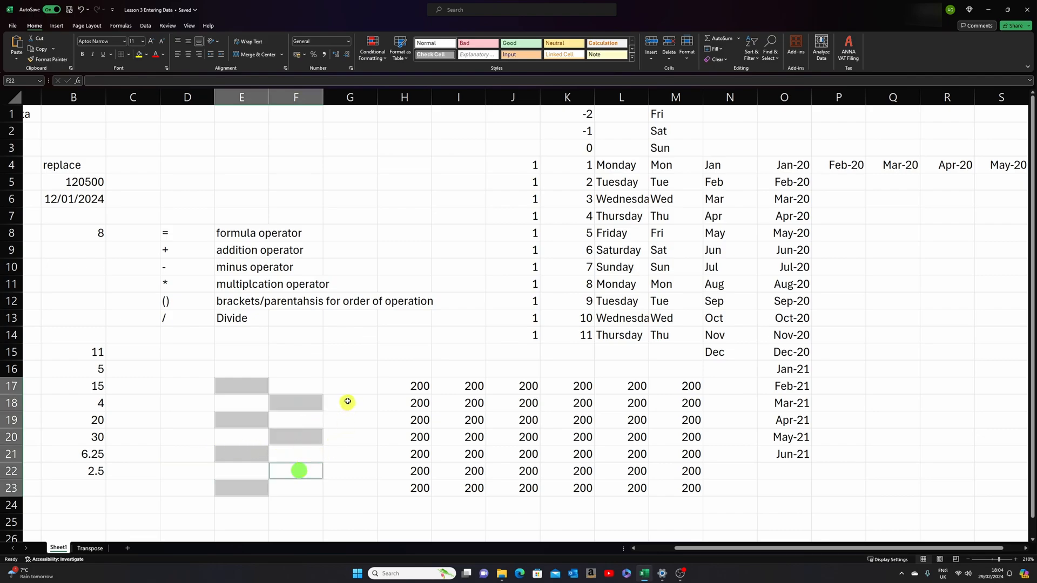
{"action": "left_click", "coordinate": [350, 385], "text": "ctrl"}
{"action": "left_click", "coordinate": [352, 419], "text": "ctrl"}
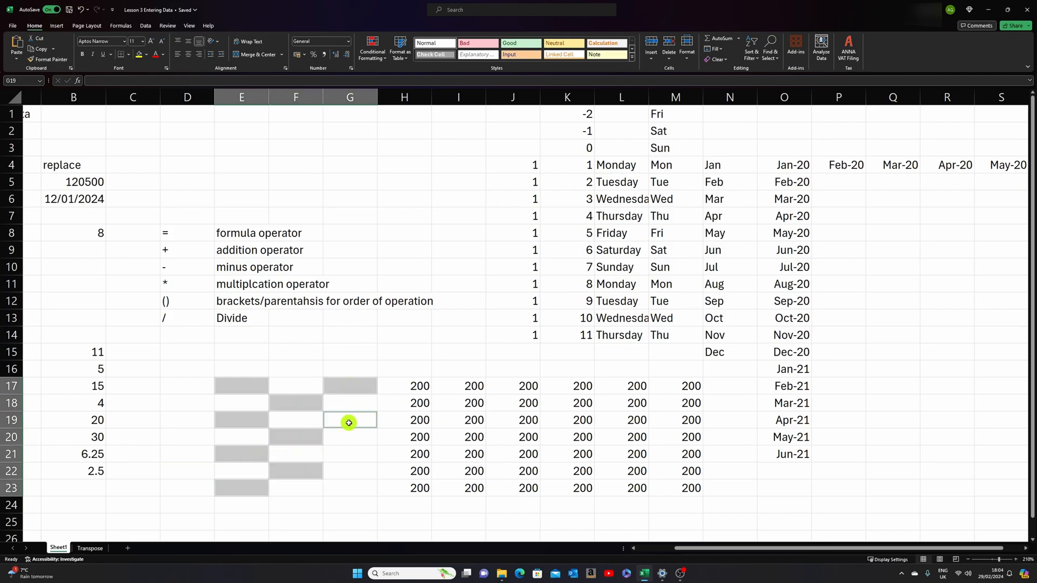
{"action": "left_click", "coordinate": [346, 487], "text": "ctrl"}
{"action": "left_click", "coordinate": [350, 454], "text": "ctrl"}
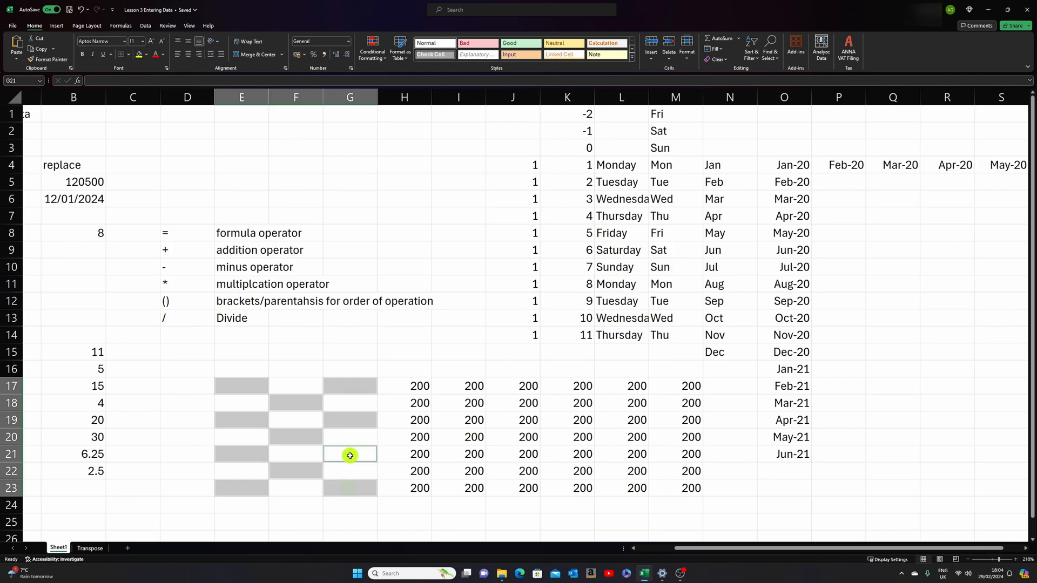
{"action": "type", "text": "3--"}
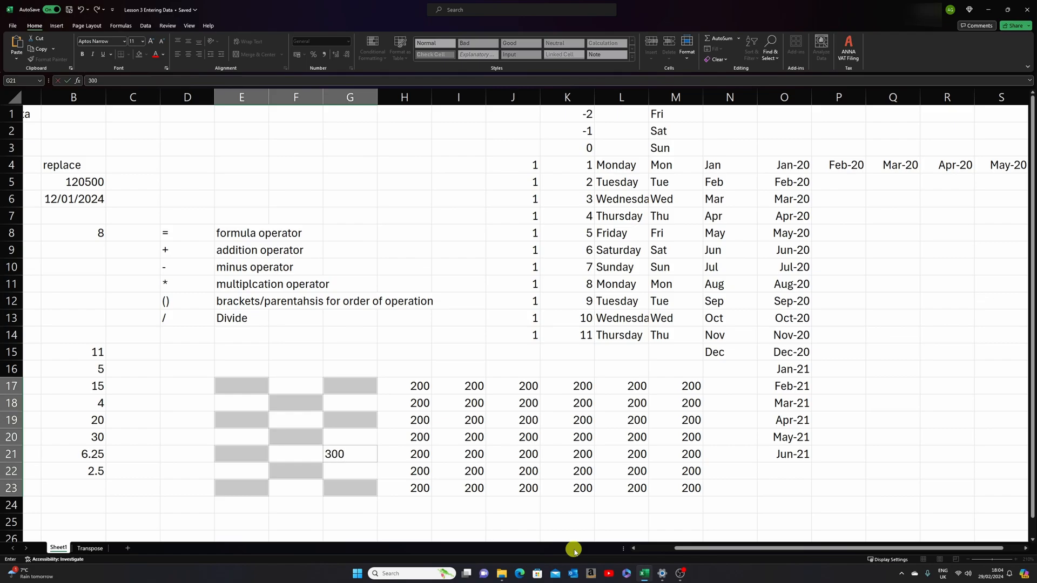
{"action": "key", "text": "ctrl+Return"}
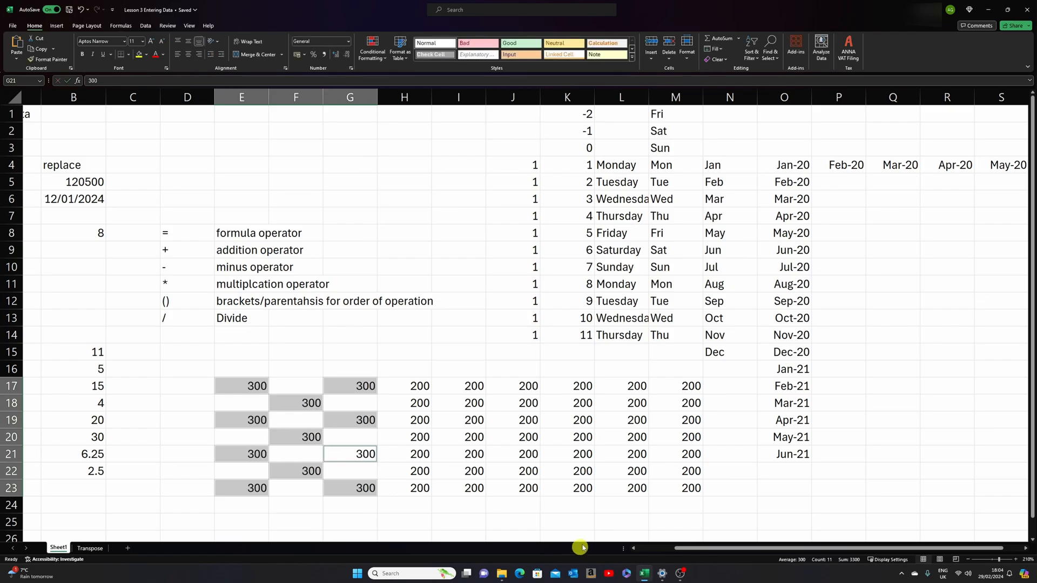
{"action": "left_click", "coordinate": [457, 339]}
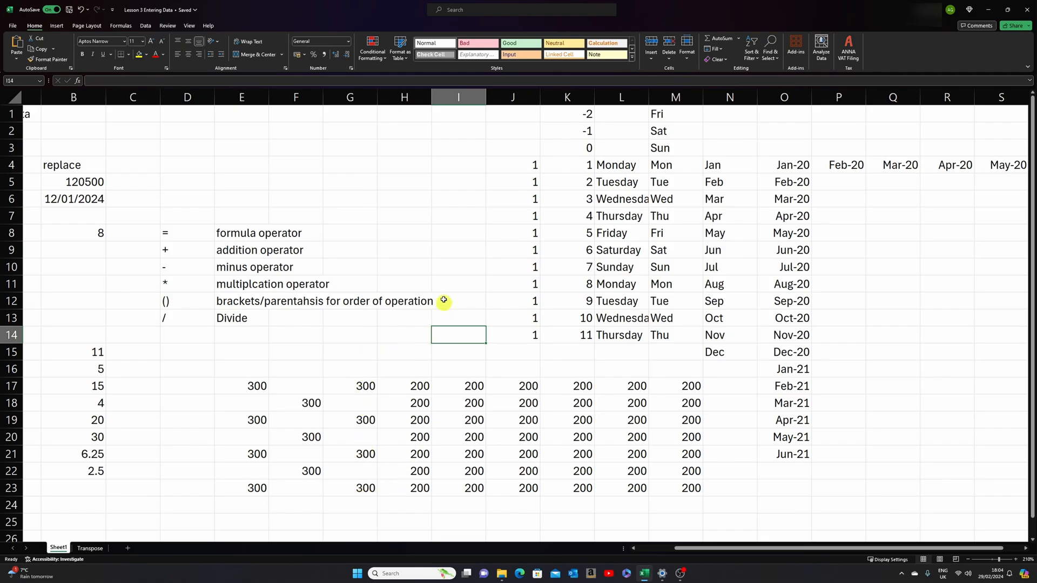
- Enter the word delete in cell G4 and clear the cell's contents
{"action": "left_click", "coordinate": [344, 167]}
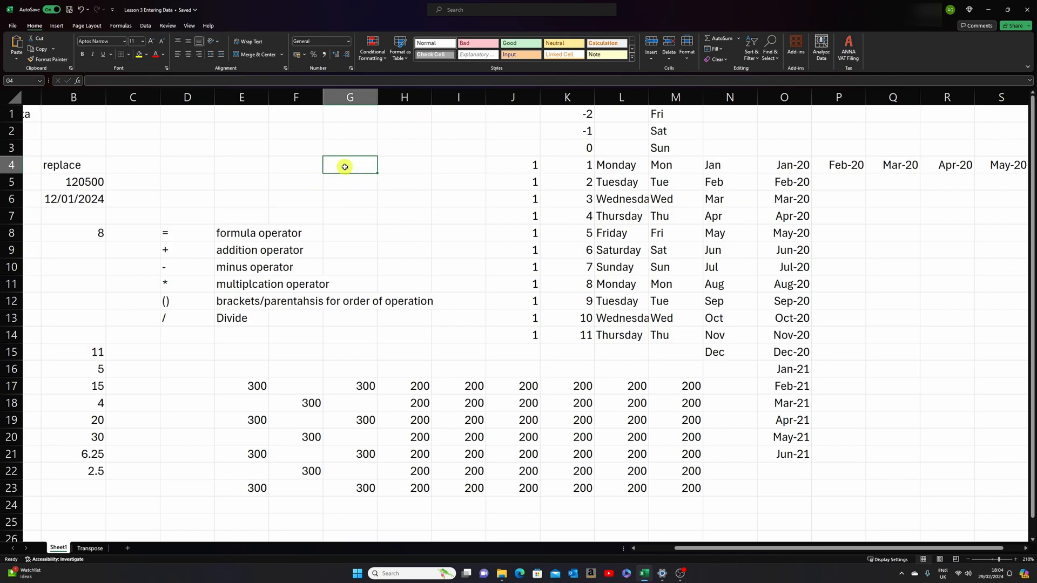
{"action": "type", "text": "delete"}
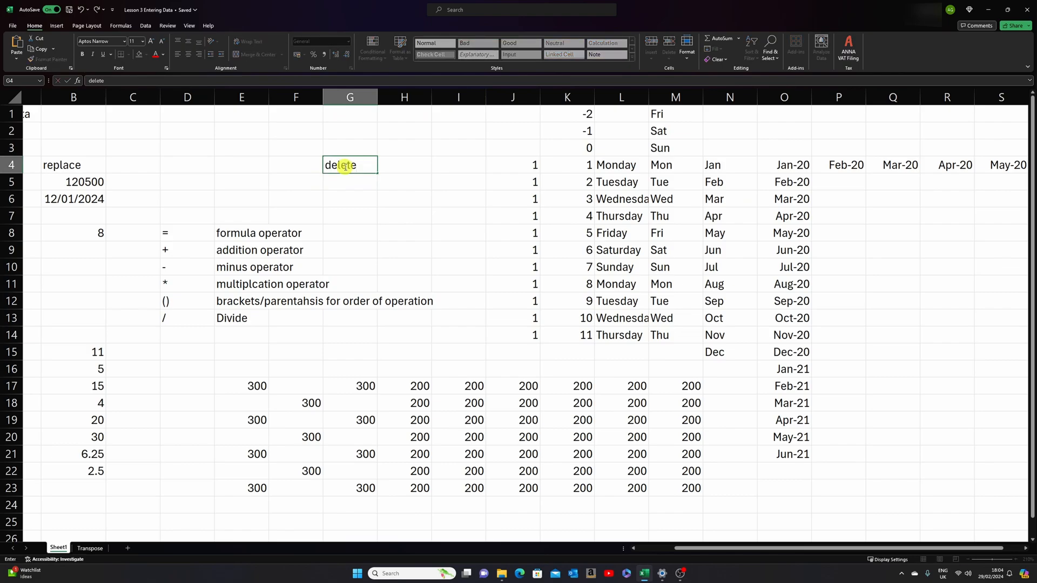
{"action": "key", "text": "Return"}
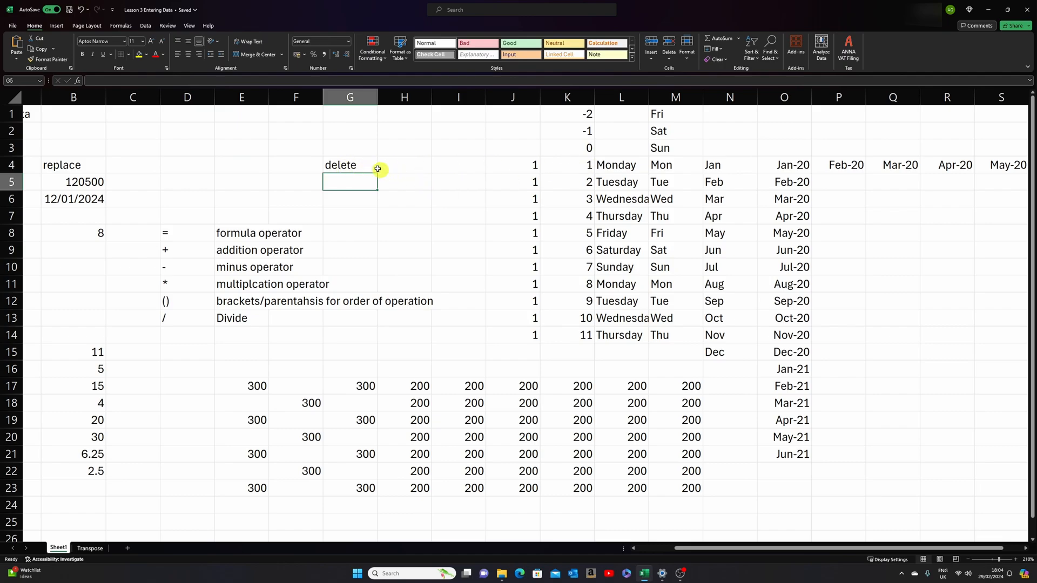
{"action": "left_click", "coordinate": [359, 165]}
{"action": "key", "text": "Delete"}
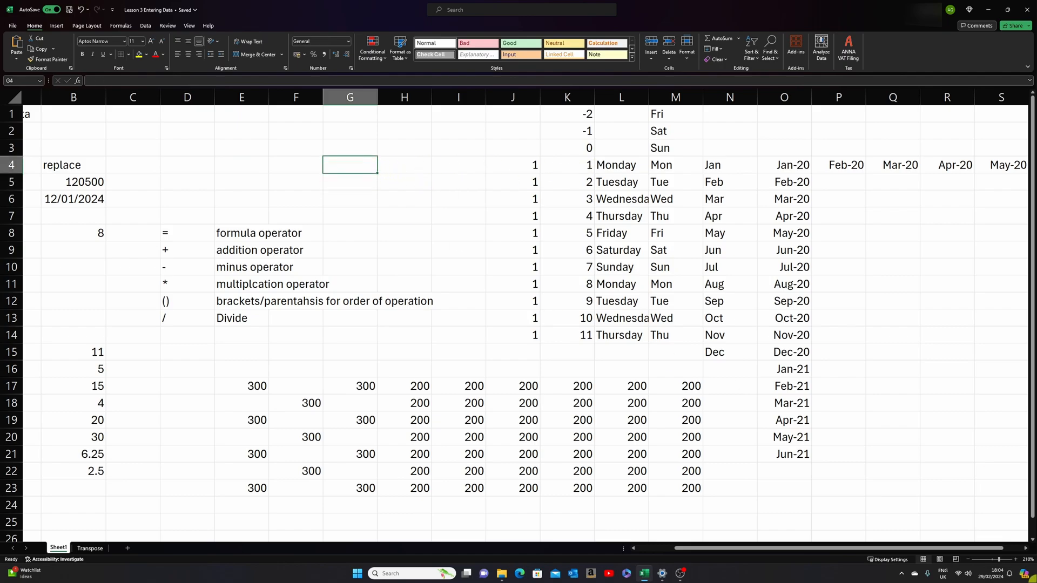
{"action": "key", "text": "Return"}
{"action": "key", "text": "Up"}
- Enter Delete in all cells of F4:G5 at once and clear the whole range
{"action": "left_click_drag", "start_coordinate": [308, 165], "coordinate": [354, 176]}
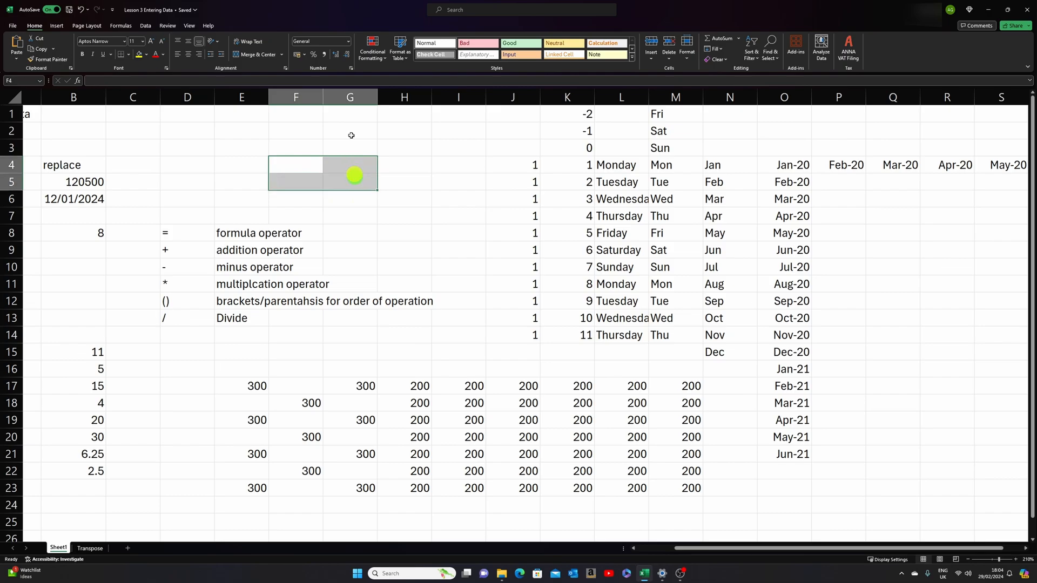
{"action": "type", "text": "De"}
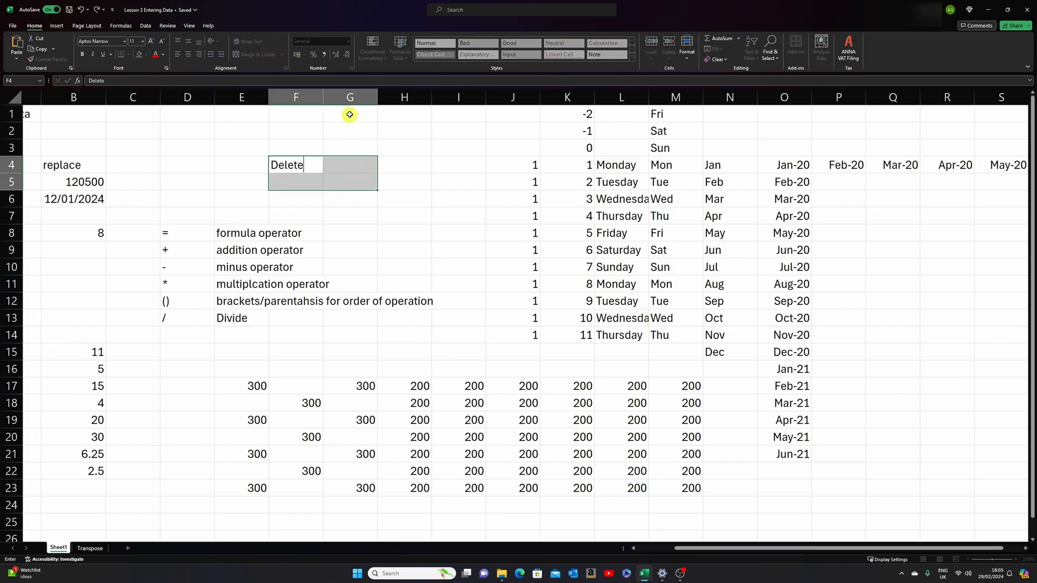
{"action": "type", "text": "lete"}
{"action": "key", "text": "ctrl+Return"}
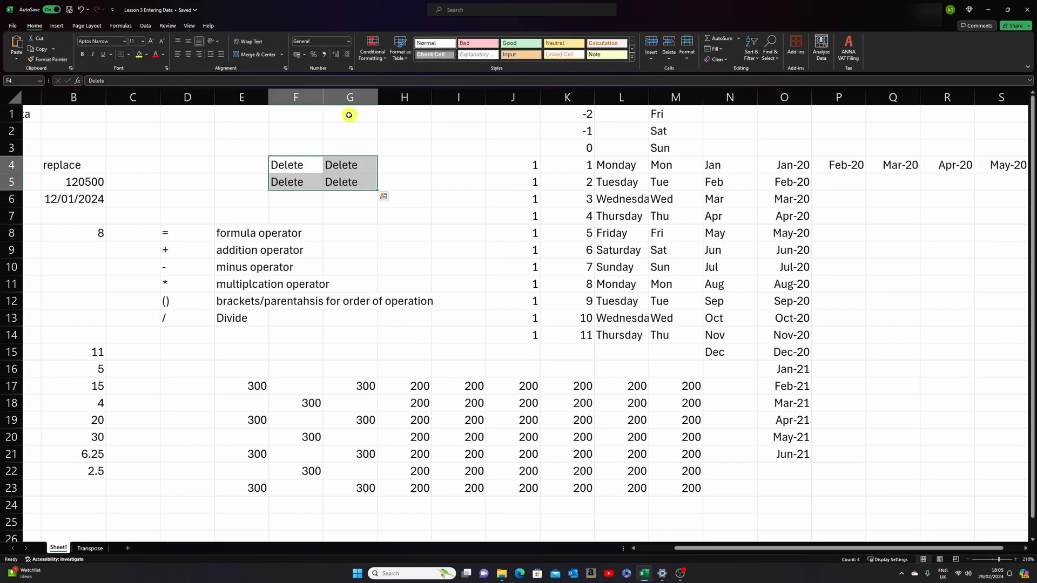
{"action": "left_click", "coordinate": [348, 215]}
{"action": "left_click_drag", "start_coordinate": [278, 163], "coordinate": [340, 180]}
{"action": "key", "text": "Delete"}
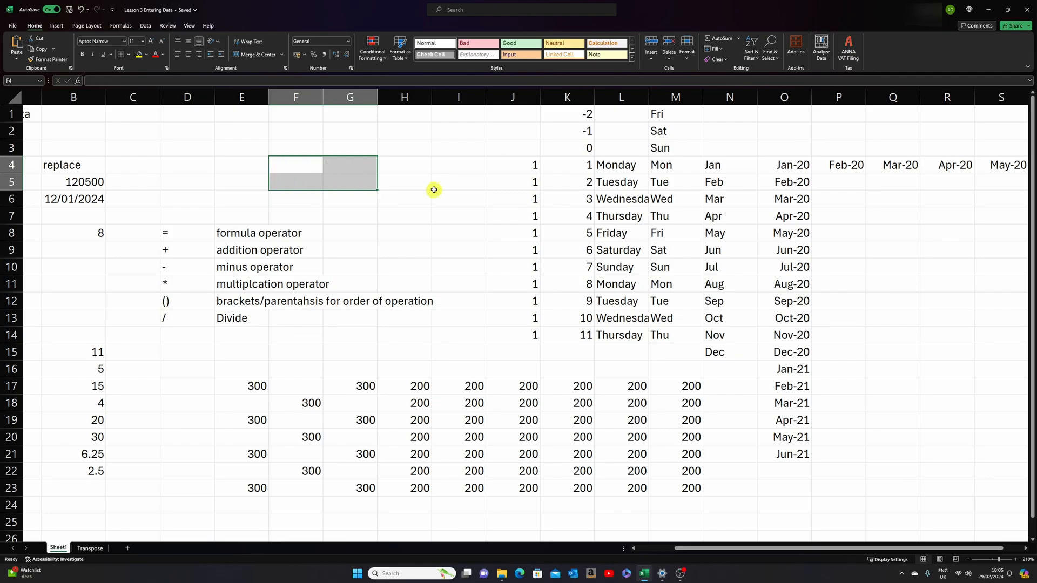
{"action": "right_click", "coordinate": [362, 187]}
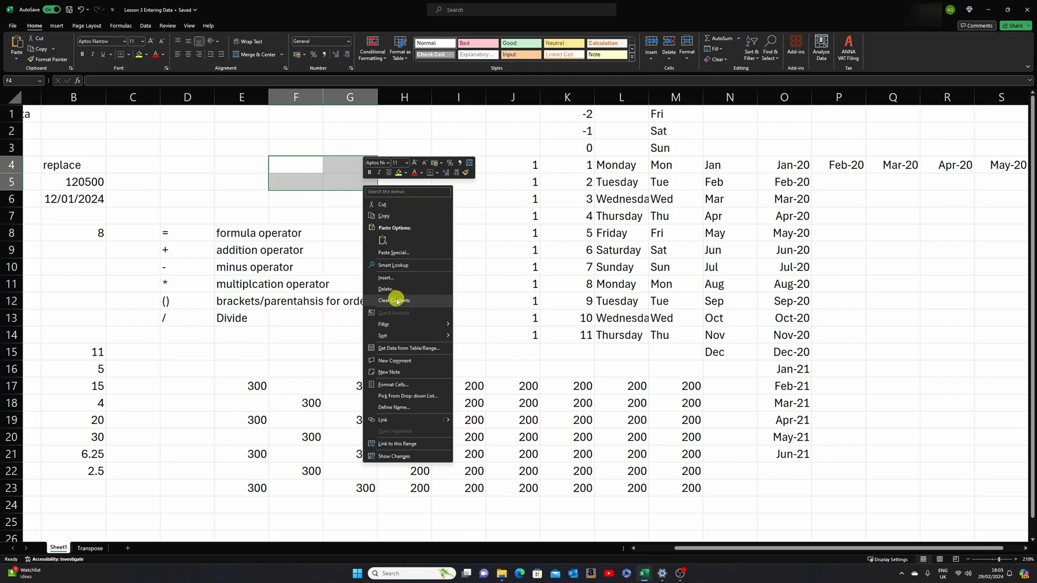
{"action": "left_click", "coordinate": [473, 202]}
{"action": "left_click", "coordinate": [418, 202]}
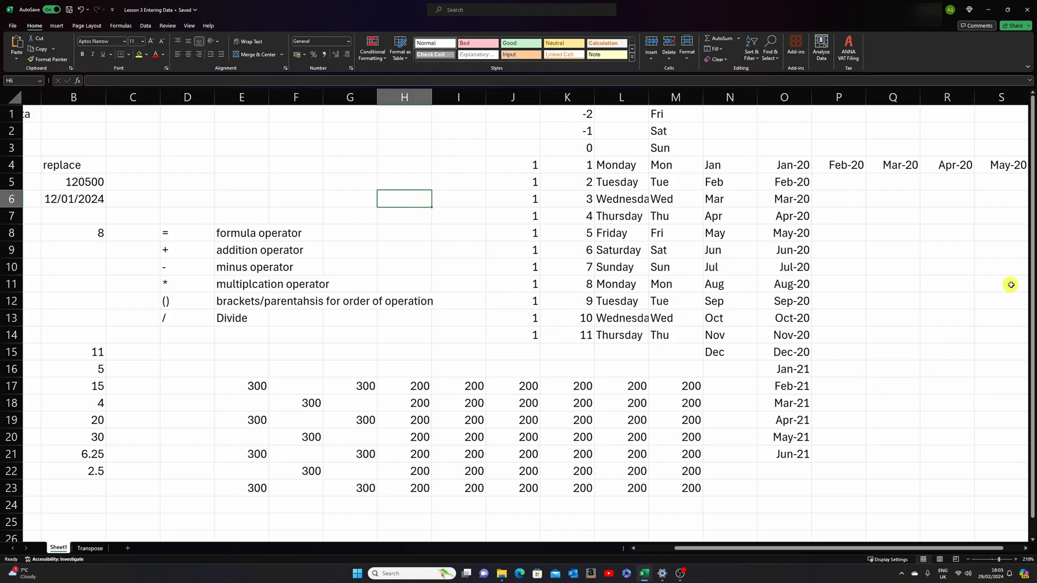
- Enter the text Copy me in cell D27 below the existing data
{"action": "scroll", "coordinate": [1012, 289], "scroll_direction": "down", "scroll_amount": 3}
{"action": "scroll", "coordinate": [1014, 302], "scroll_direction": "down", "scroll_amount": 3}
{"action": "scroll", "coordinate": [475, 375], "scroll_direction": "up", "scroll_amount": 1}
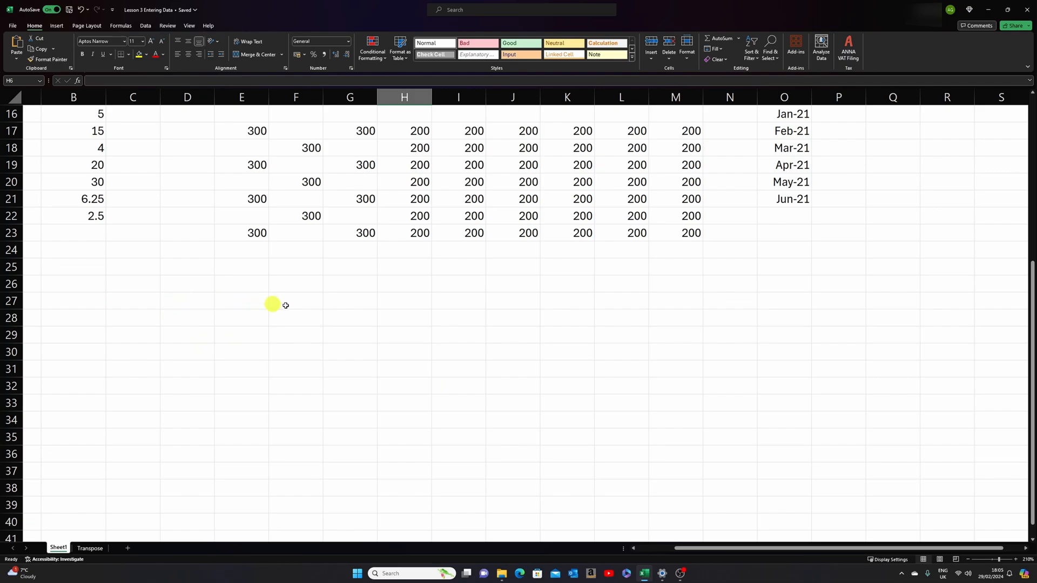
{"action": "left_click", "coordinate": [190, 304]}
{"action": "type", "text": "Copy me"}
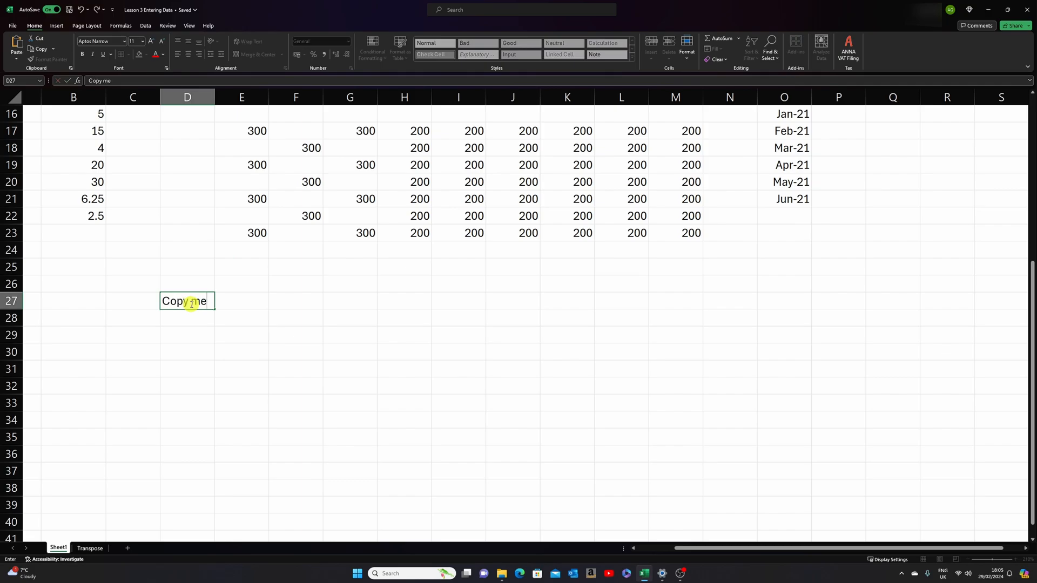
{"action": "key", "text": "Return"}
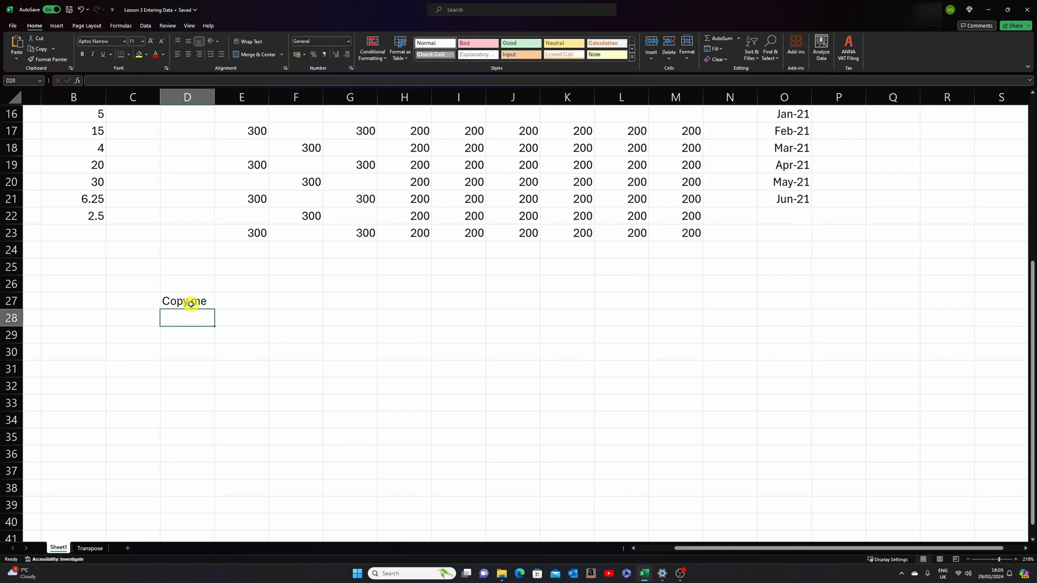
{"action": "left_click", "coordinate": [191, 338]}
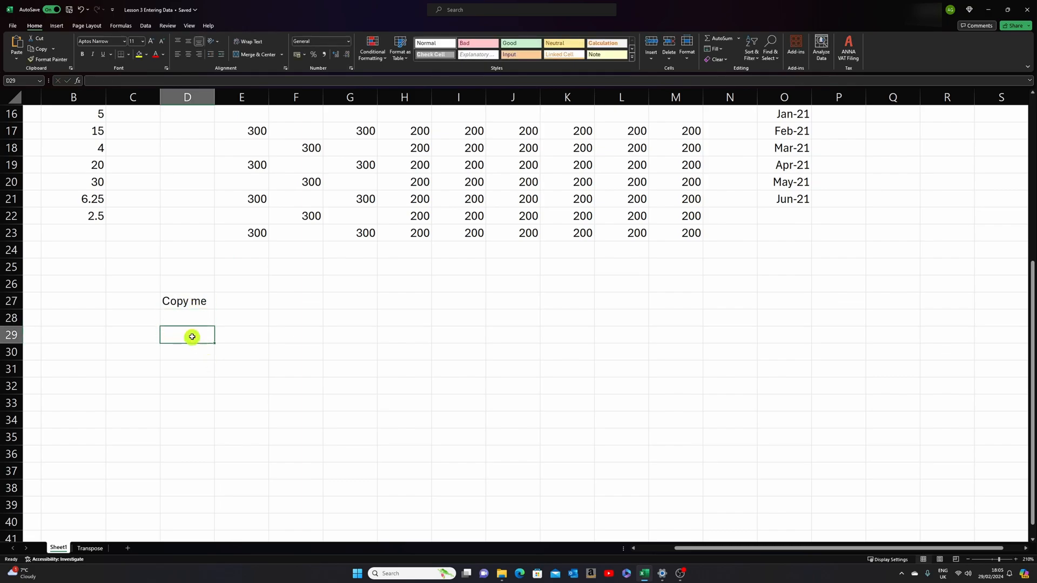
- Copy the Copy me cell D27 and paste it into cell G27
{"action": "left_click", "coordinate": [193, 302]}
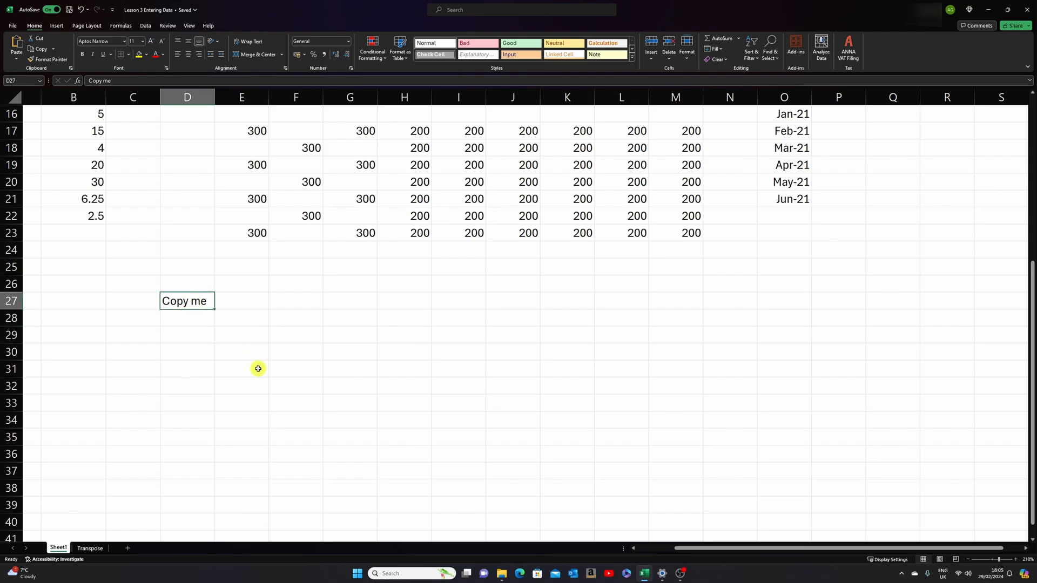
{"action": "right_click", "coordinate": [185, 303]}
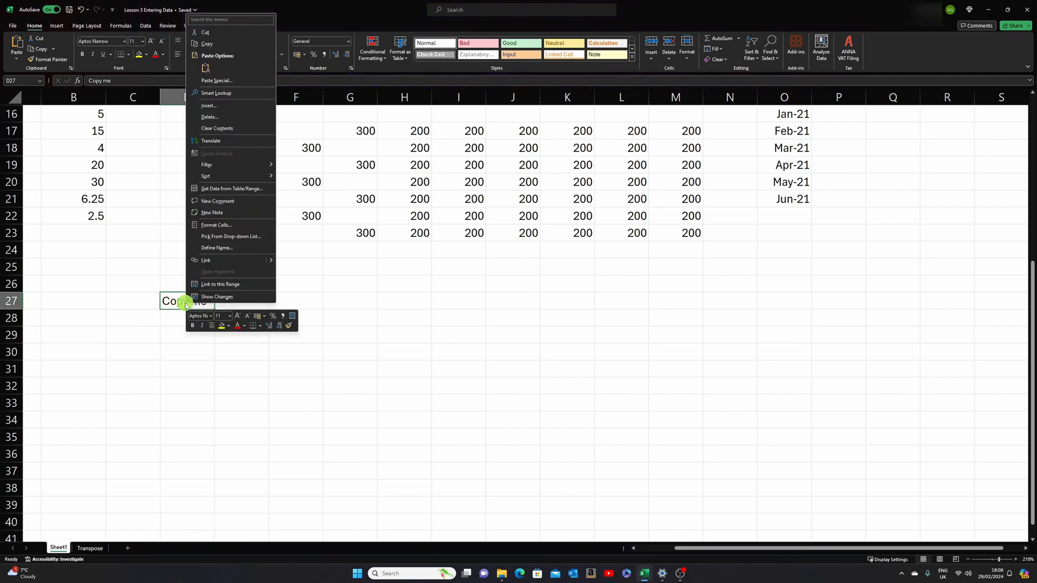
{"action": "left_click", "coordinate": [230, 44]}
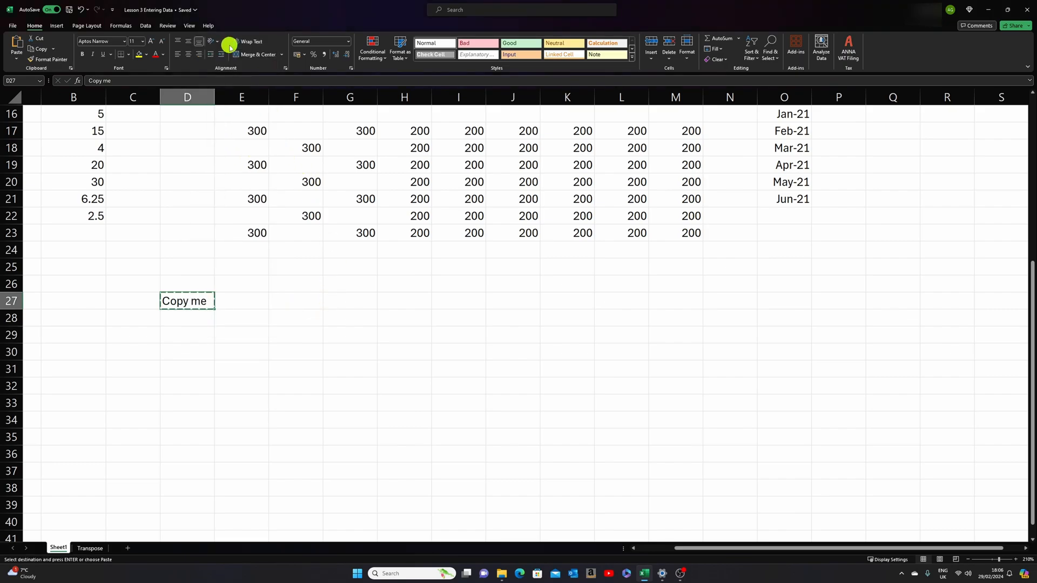
{"action": "left_click", "coordinate": [354, 302]}
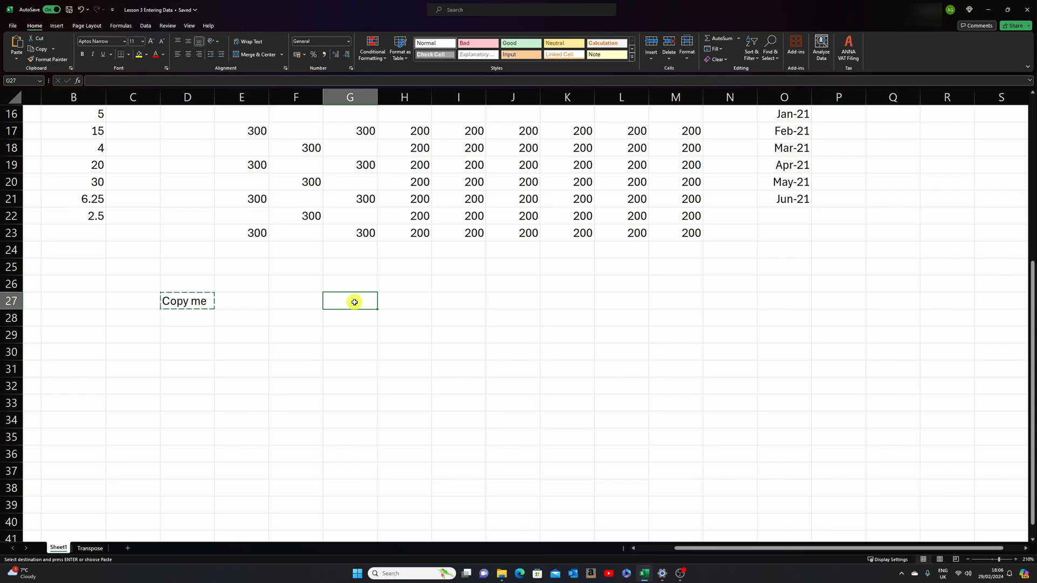
{"action": "right_click", "coordinate": [354, 302]}
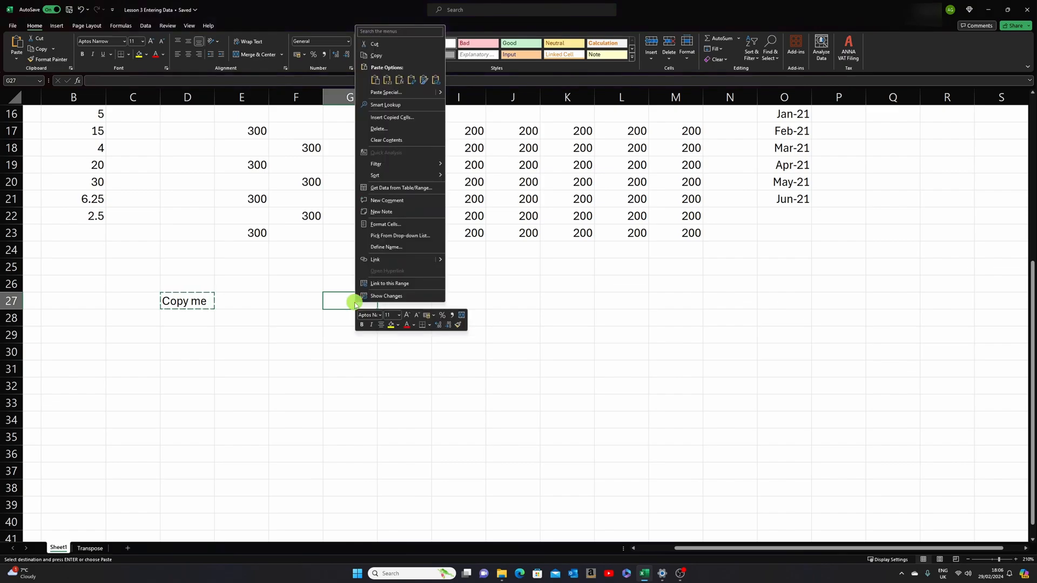
{"action": "left_click", "coordinate": [375, 80]}
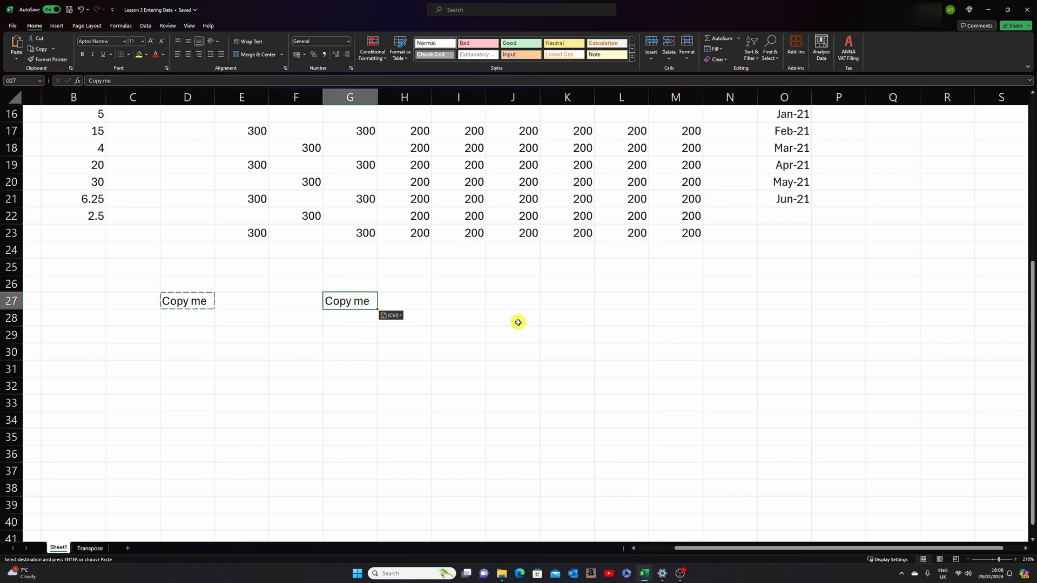
- Copy the Copy me cell G27 and paste it into cell G29
{"action": "key", "text": "ctrl+c"}
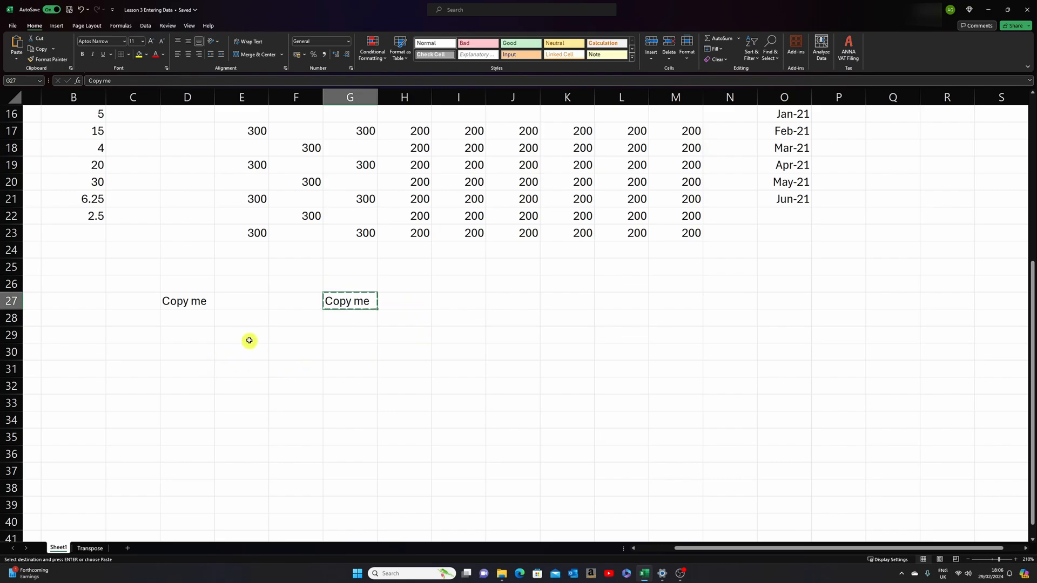
{"action": "left_click", "coordinate": [362, 336]}
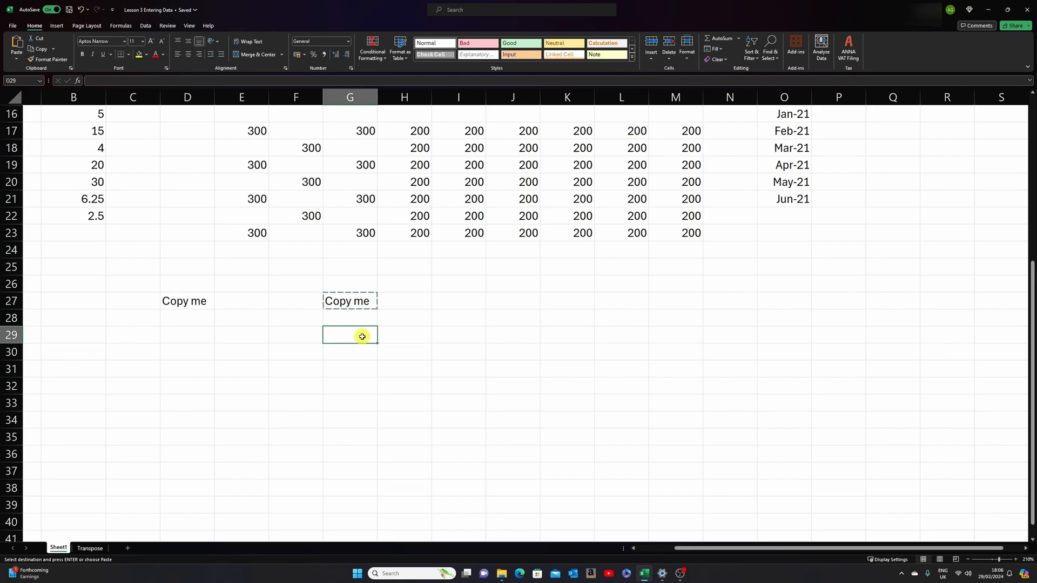
{"action": "key", "text": "ctrl+v"}
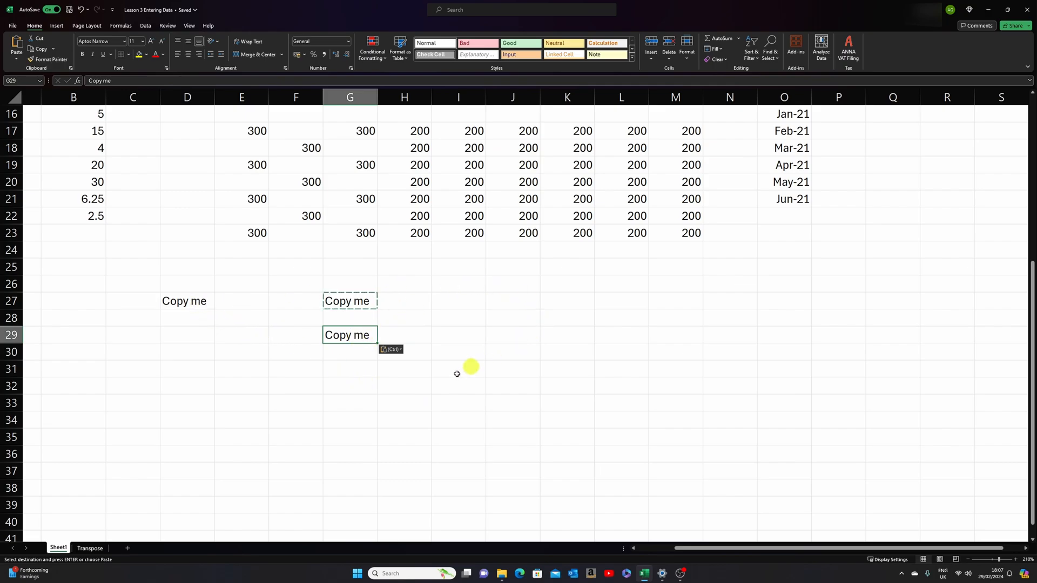
- Cut the Copy me text from cell G29 and paste it into cell D29
{"action": "right_click", "coordinate": [353, 336]}
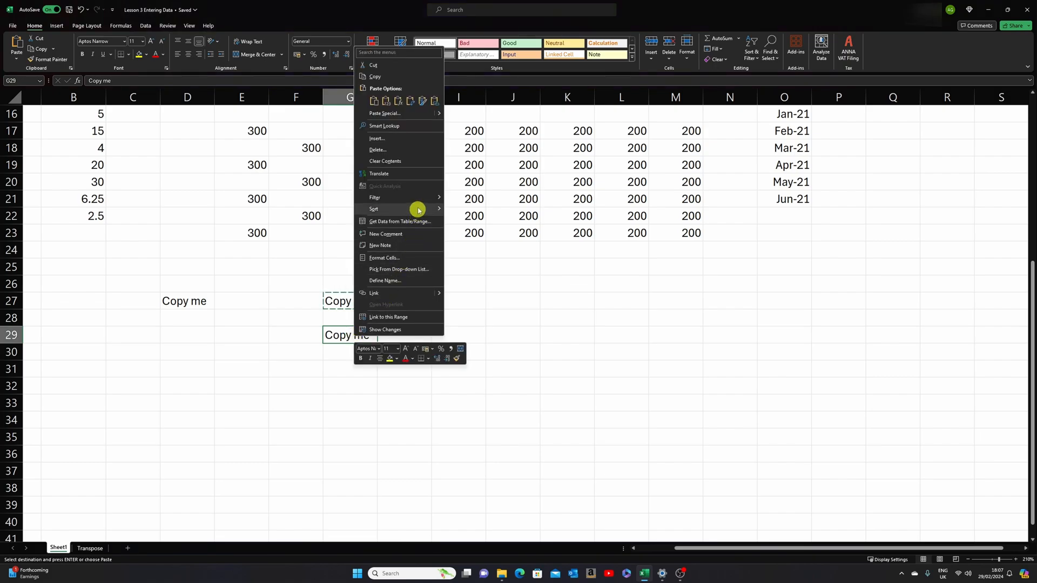
{"action": "left_click", "coordinate": [386, 66]}
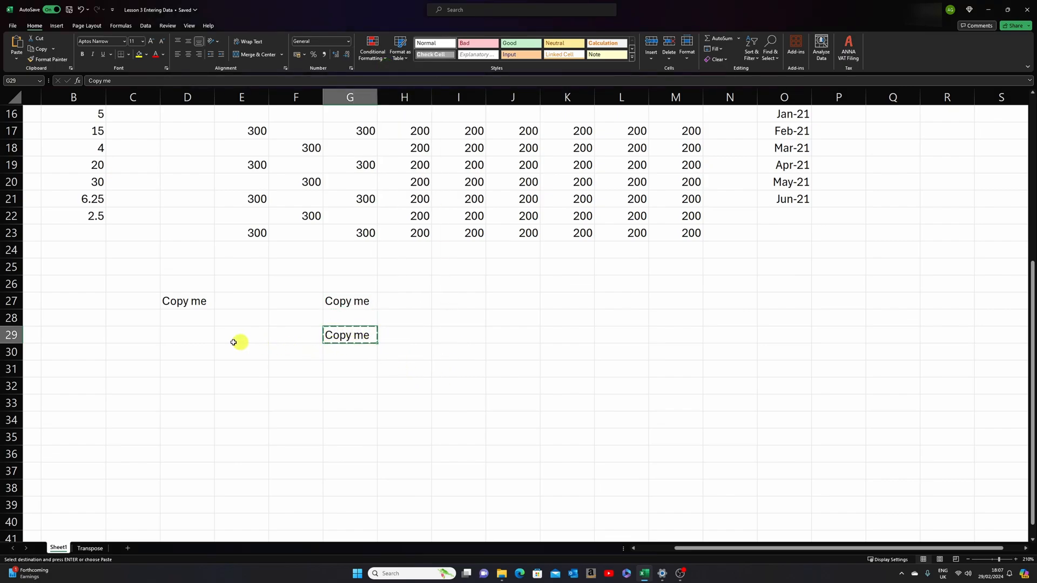
{"action": "left_click", "coordinate": [185, 336]}
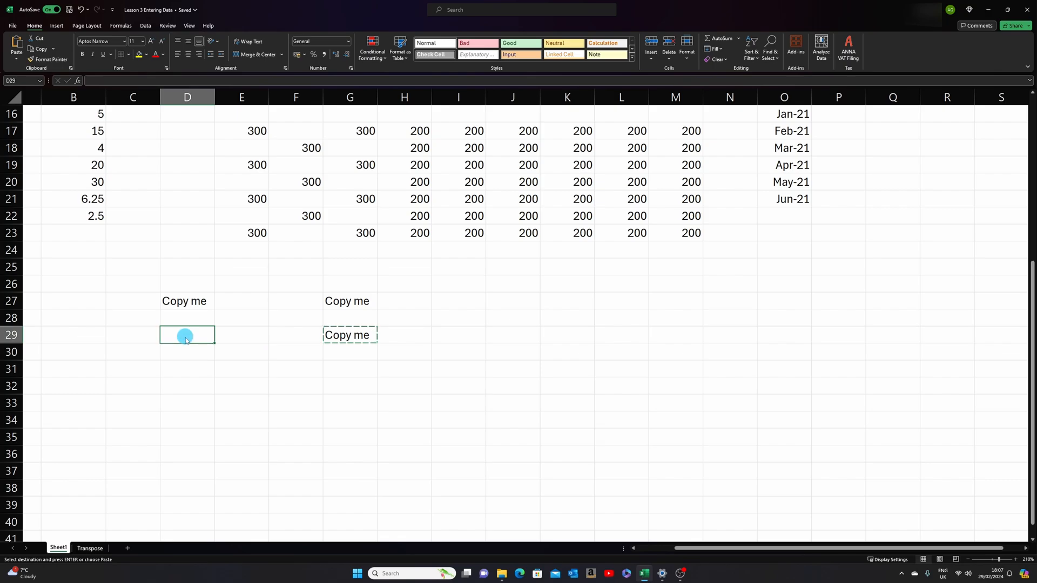
{"action": "right_click", "coordinate": [185, 336]}
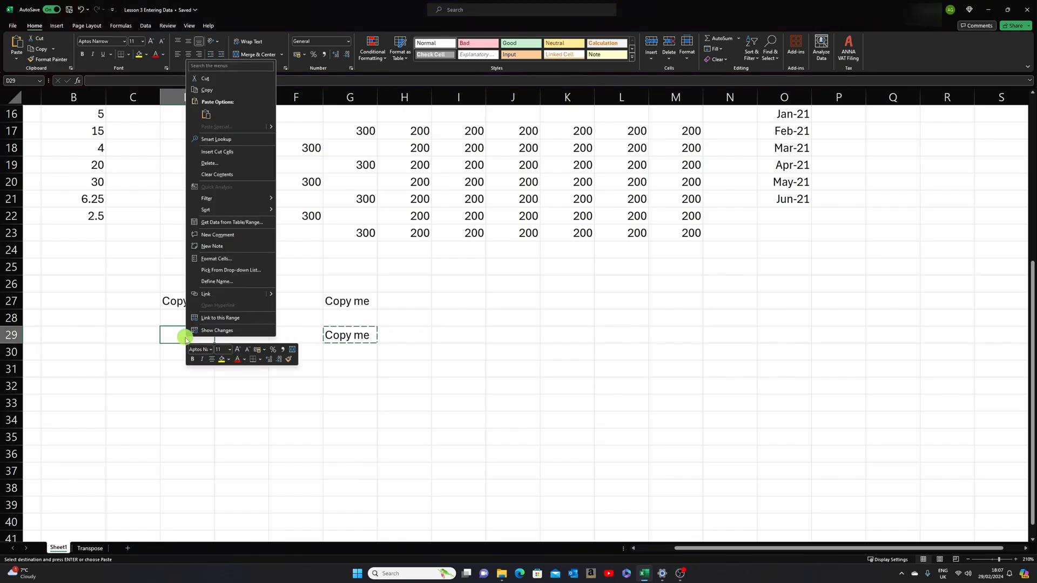
{"action": "left_click", "coordinate": [205, 114]}
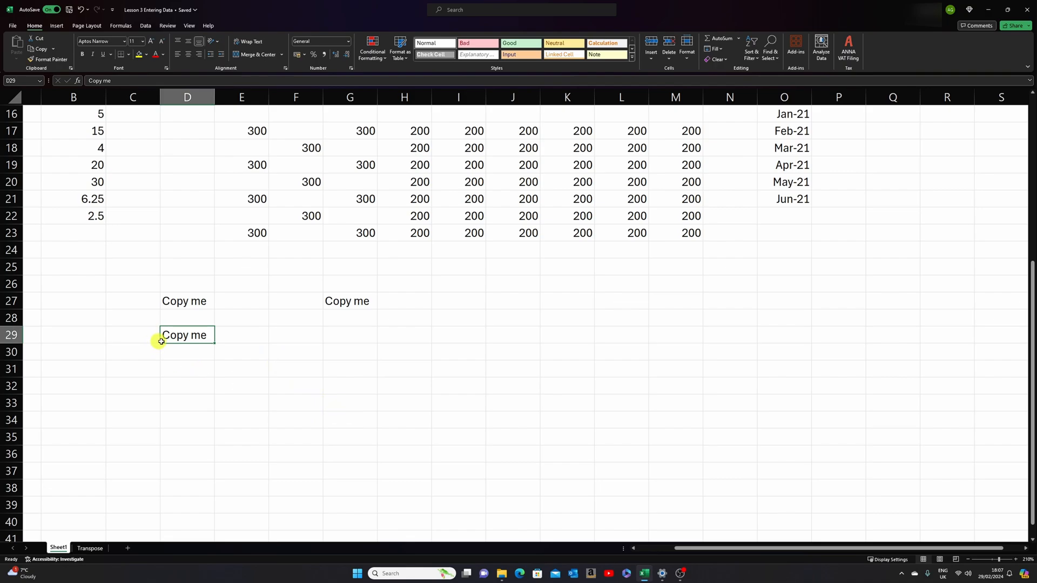
- Cut the Copy me text from cell G27 and paste it into cell D31
{"action": "left_click", "coordinate": [359, 303]}
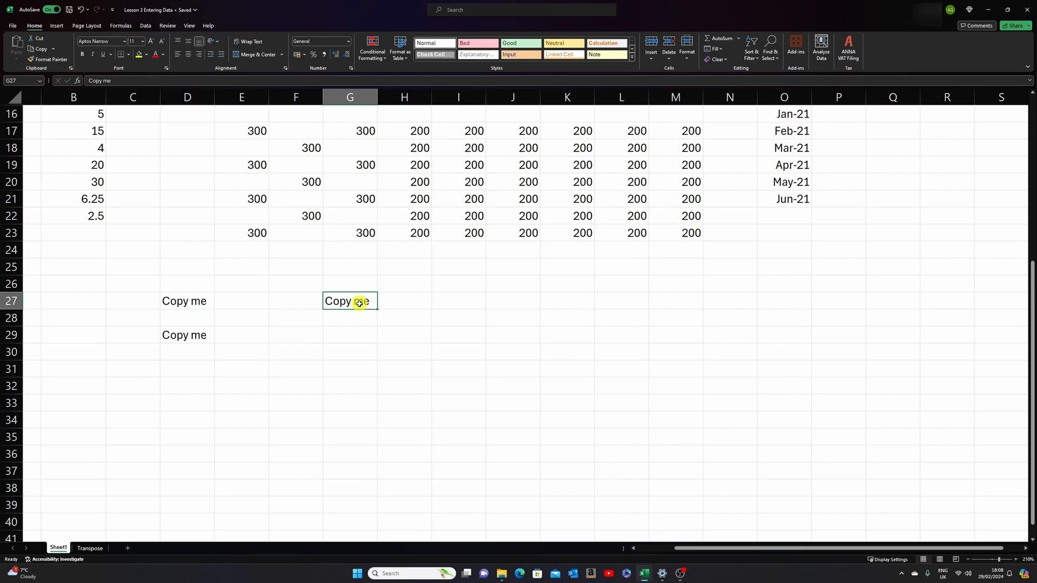
{"action": "key", "text": "ctrl+c"}
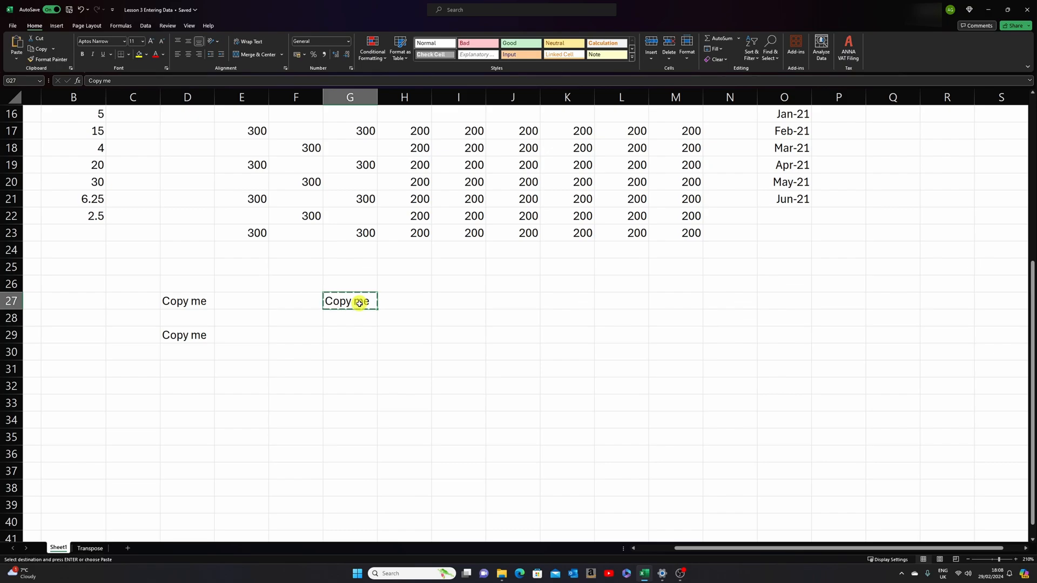
{"action": "left_click", "coordinate": [178, 370]}
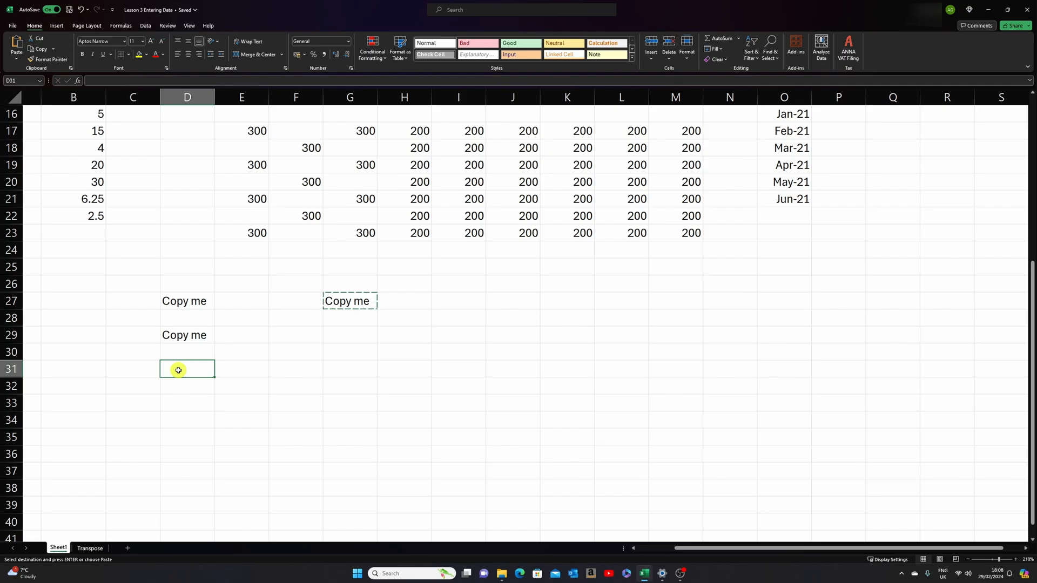
{"action": "key", "text": "Return"}
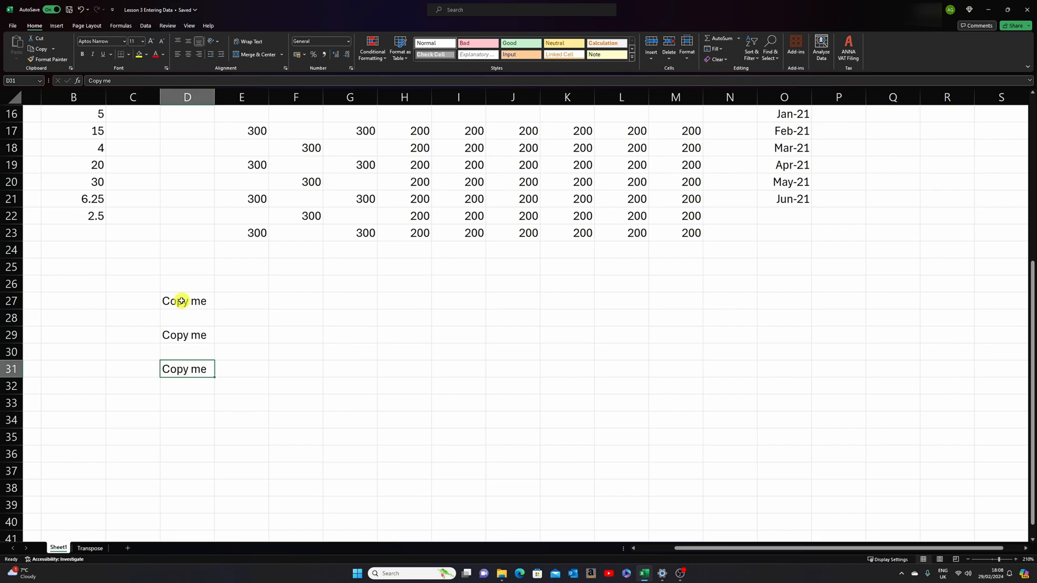
- Enter 300 in cells D28, D30 and D32, beneath each of the Copy me cells
{"action": "left_click", "coordinate": [198, 319]}
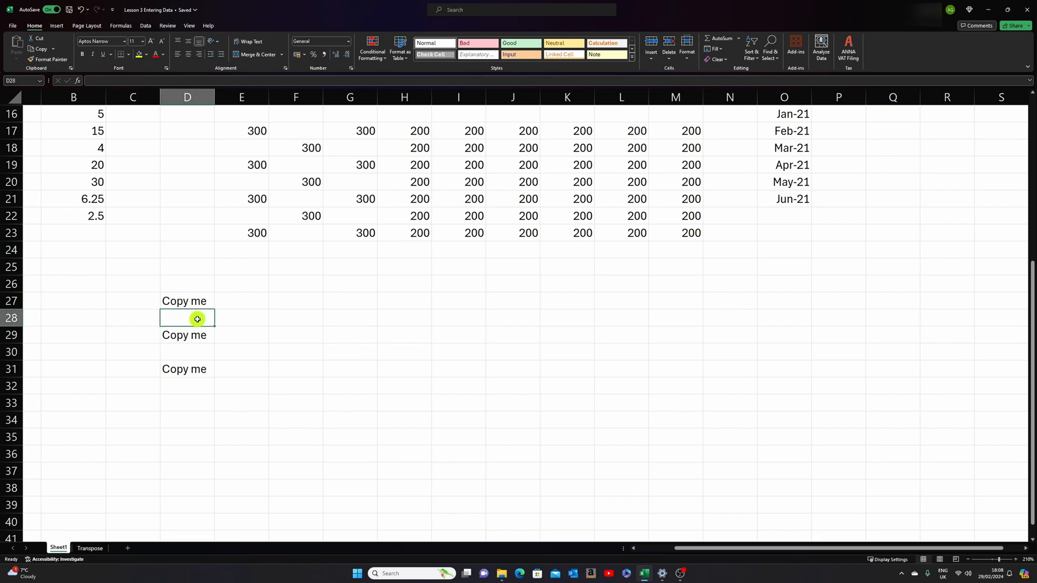
{"action": "type", "text": "300"}
{"action": "key", "text": "Return"}
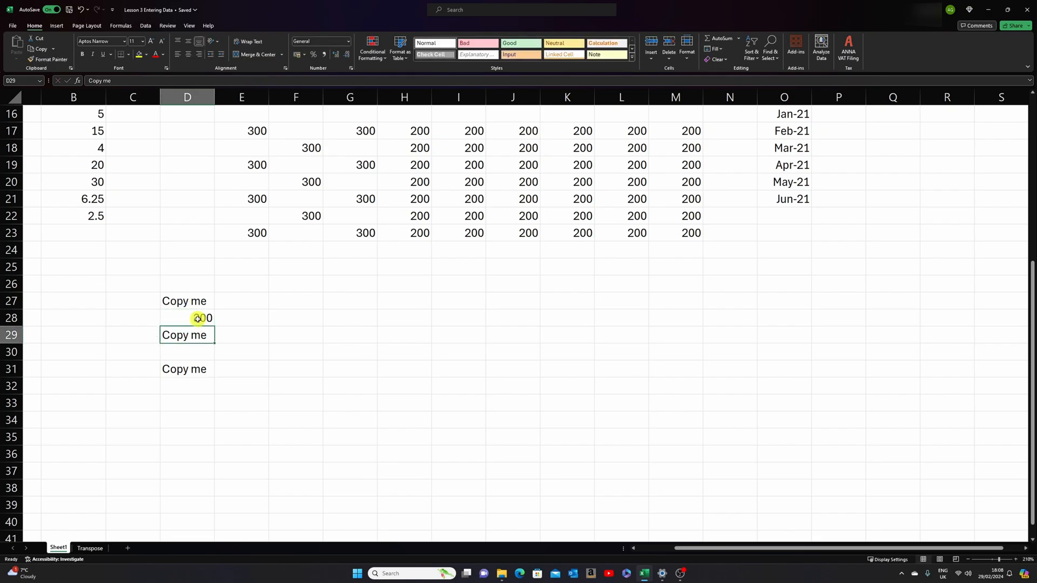
{"action": "key", "text": "Return"}
{"action": "type", "text": "300"}
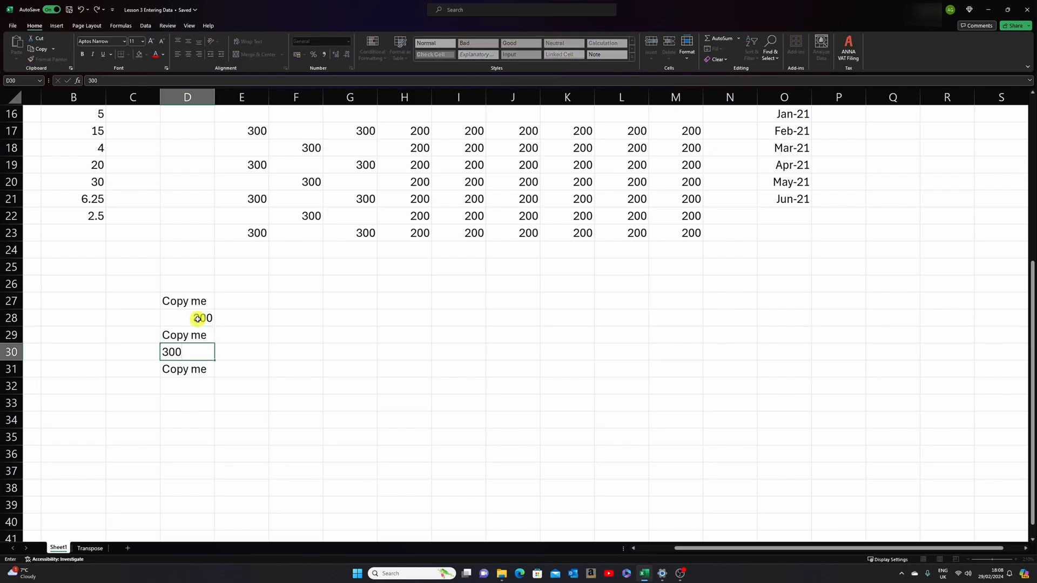
{"action": "key", "text": "Return"}
{"action": "key", "text": "Return"}
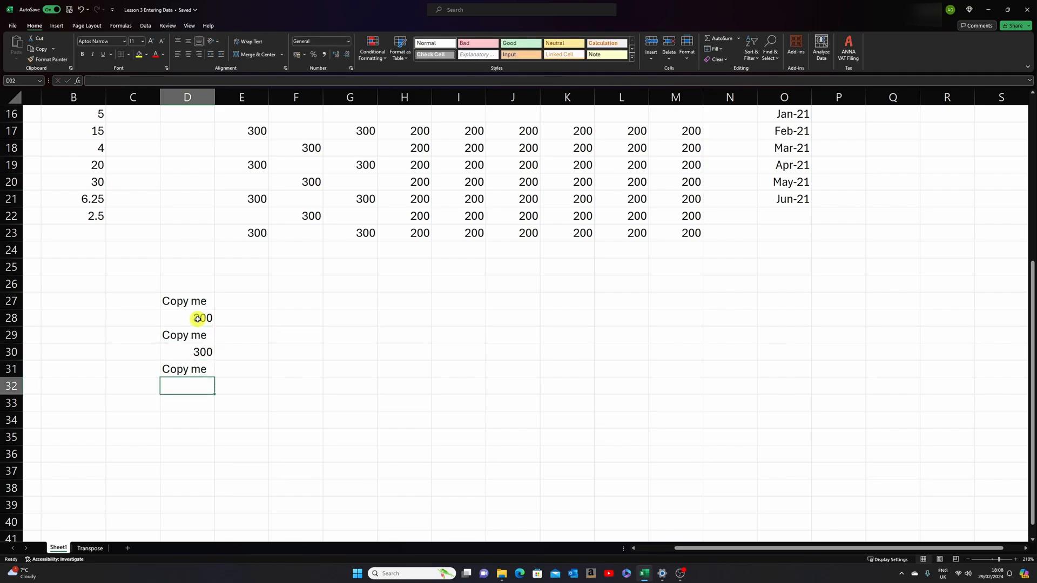
{"action": "type", "text": "300"}
{"action": "key", "text": "ctrl+Return"}
- Copy the range D27:D32, paste it starting at cell F27, and undo the paste
{"action": "left_click", "coordinate": [182, 302]}
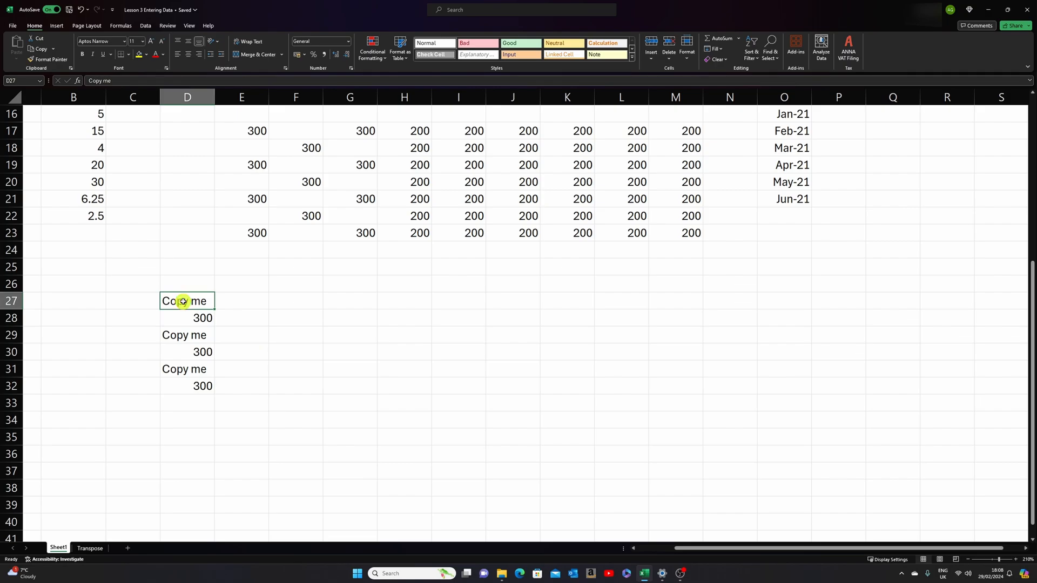
{"action": "left_click", "coordinate": [182, 302]}
{"action": "left_click_drag", "start_coordinate": [182, 302], "coordinate": [194, 382]}
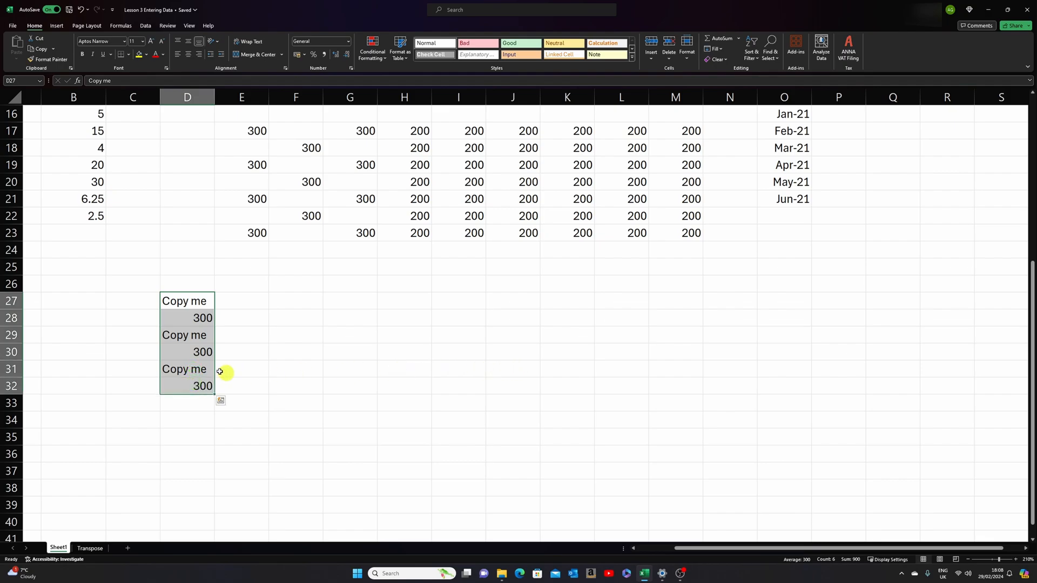
{"action": "right_click", "coordinate": [180, 356]}
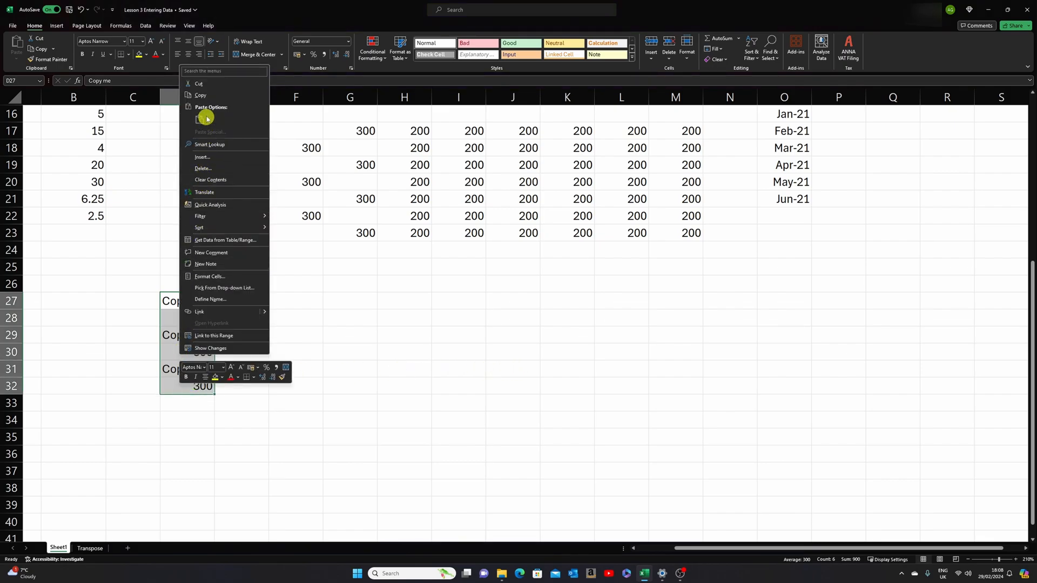
{"action": "left_click", "coordinate": [208, 98]}
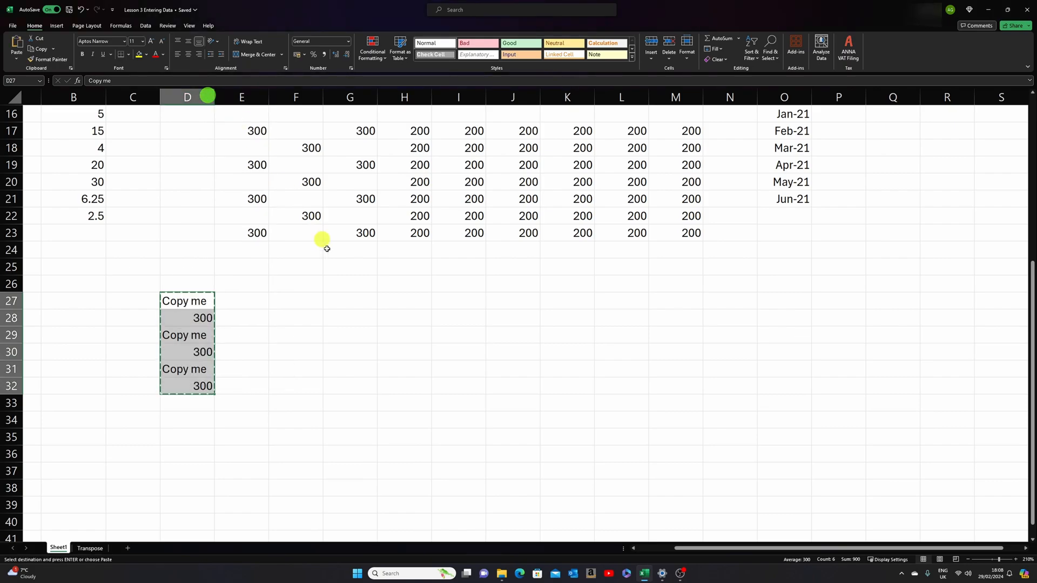
{"action": "left_click", "coordinate": [293, 302]}
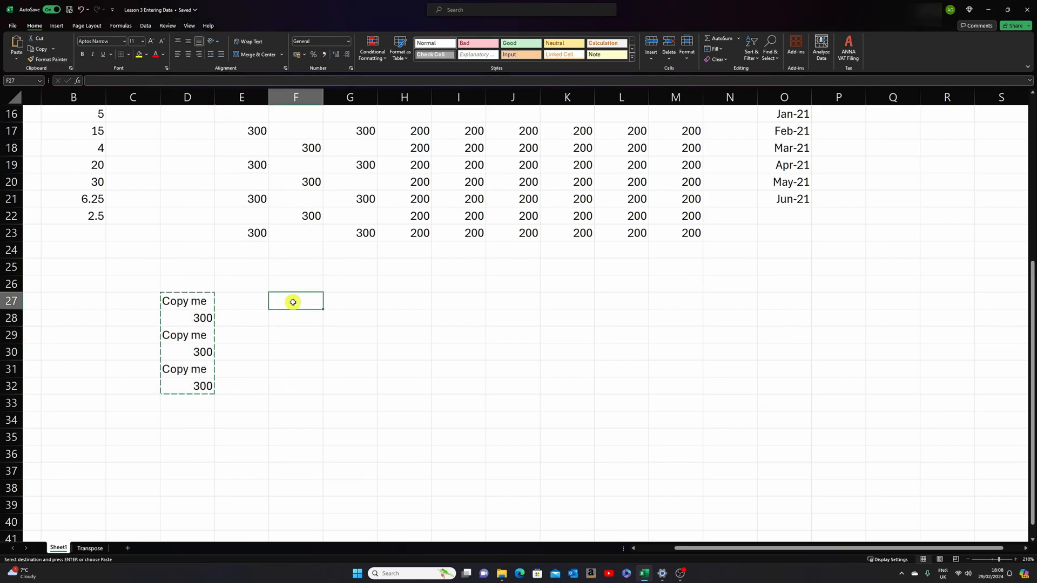
{"action": "right_click", "coordinate": [292, 302]}
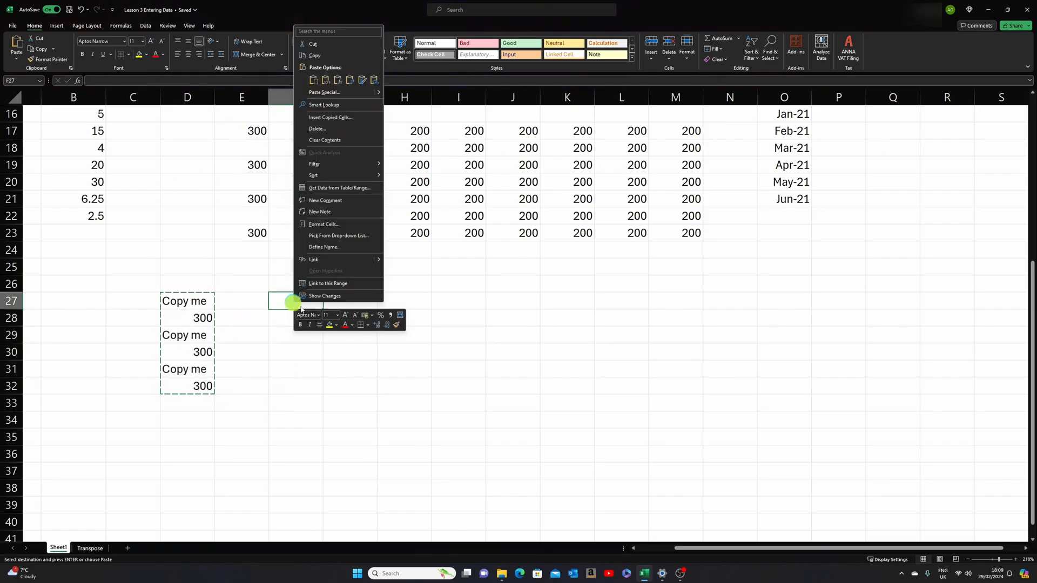
{"action": "left_click", "coordinate": [313, 80]}
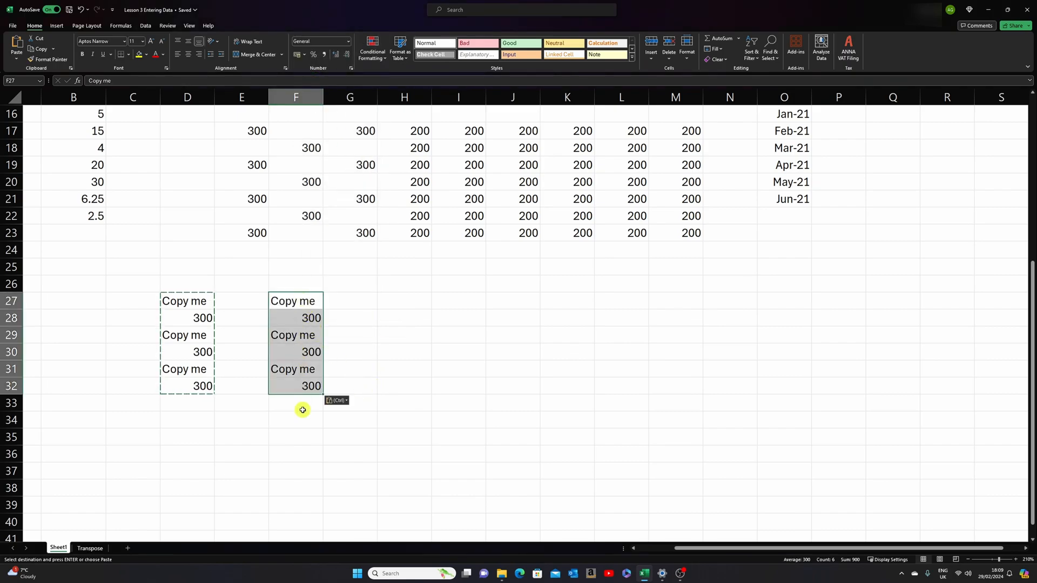
{"action": "left_click", "coordinate": [81, 9]}
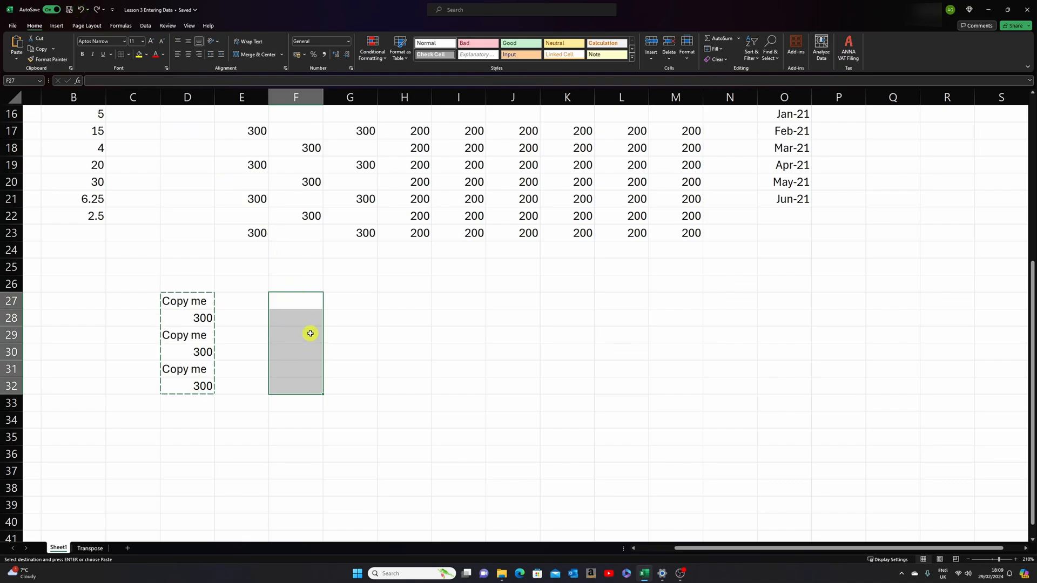
- Paste another copy of D27:D32 starting at cell F27 and clear the contents of F27:F32
{"action": "left_click", "coordinate": [185, 301]}
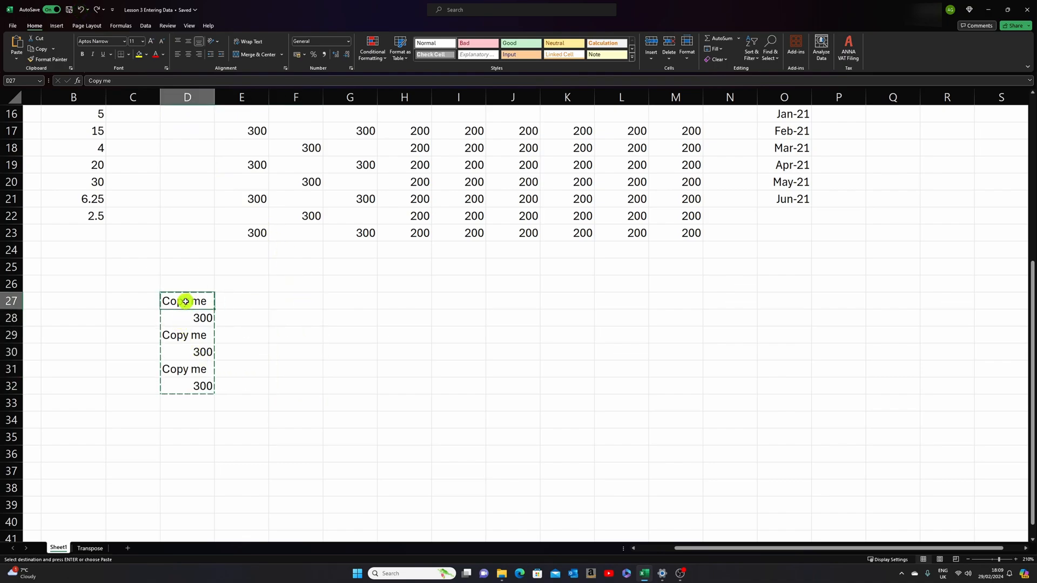
{"action": "left_click_drag", "start_coordinate": [185, 301], "coordinate": [187, 383]}
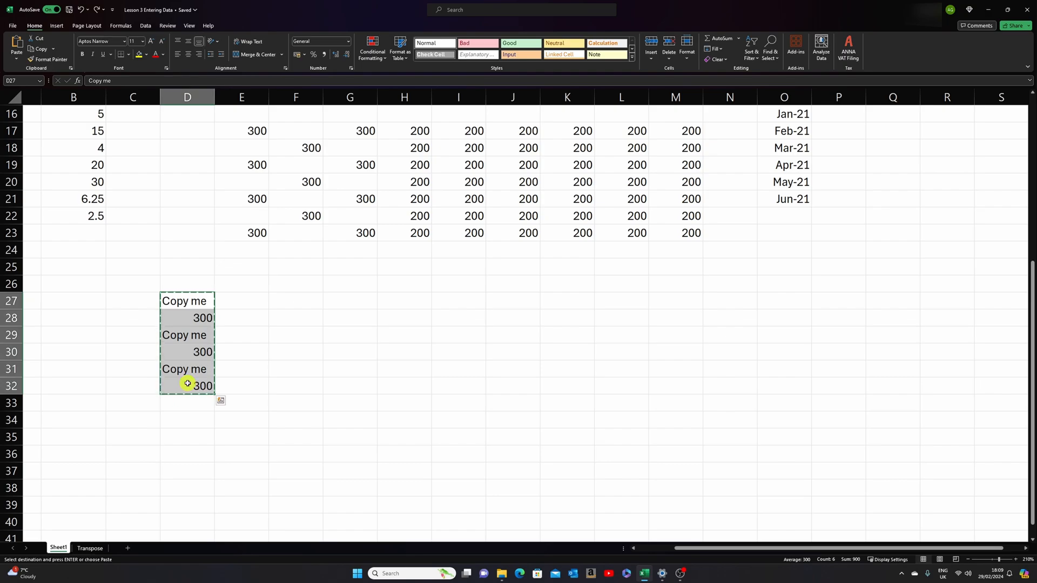
{"action": "left_click", "coordinate": [297, 302]}
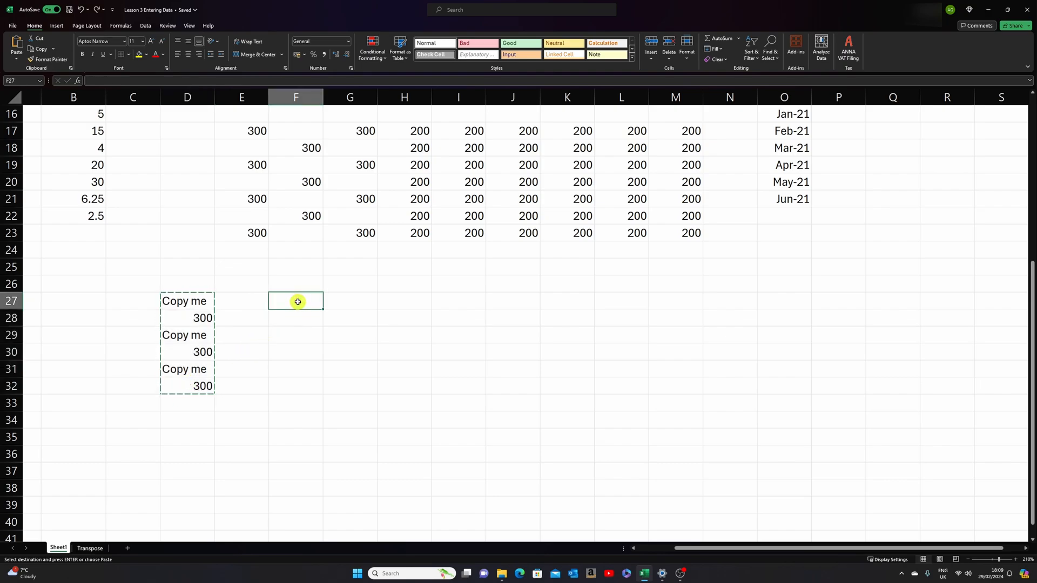
{"action": "key", "text": "ctrl+v"}
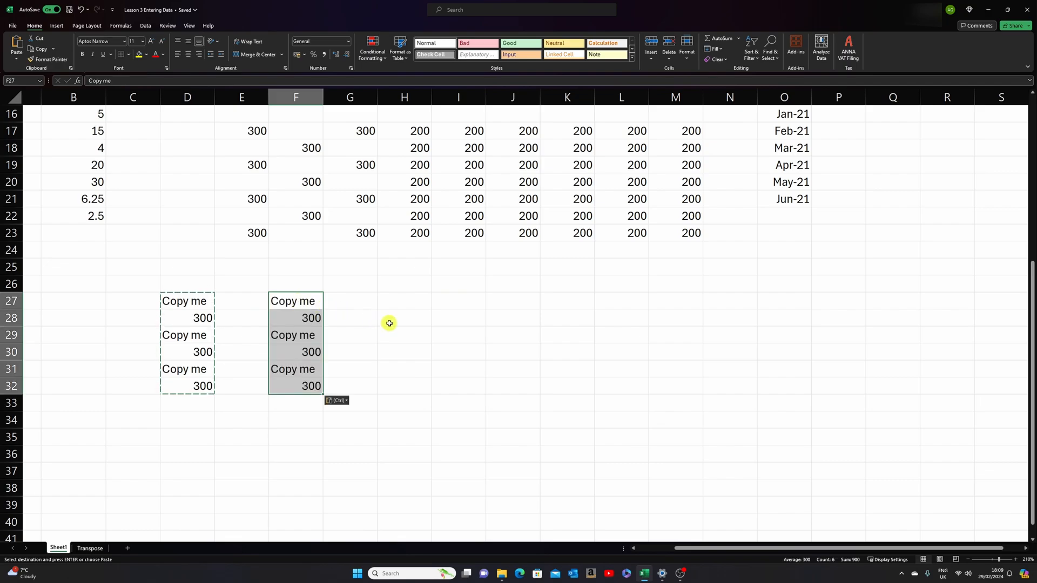
{"action": "left_click", "coordinate": [368, 386]}
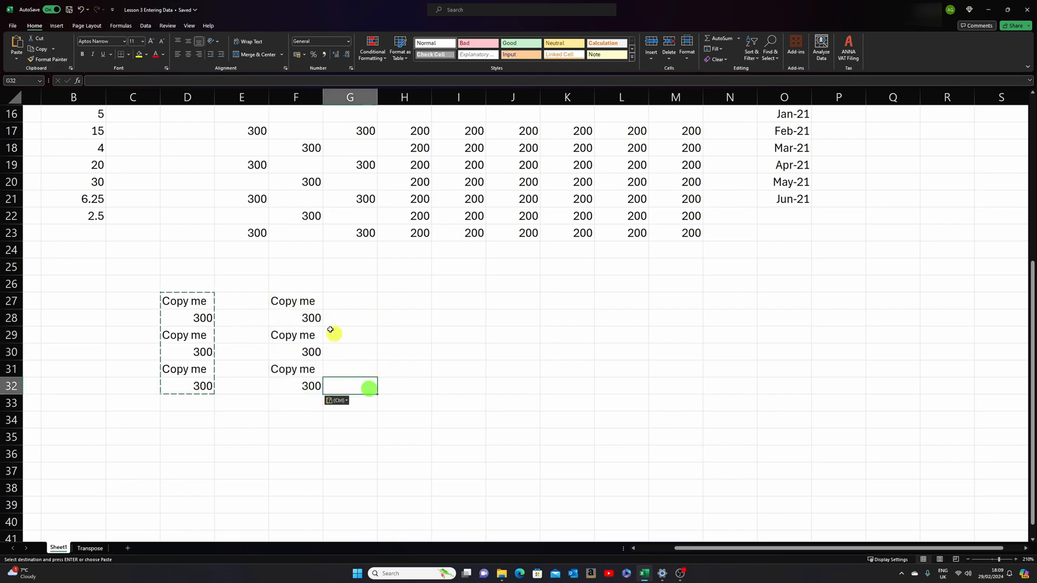
{"action": "left_click_drag", "start_coordinate": [303, 301], "coordinate": [306, 387]}
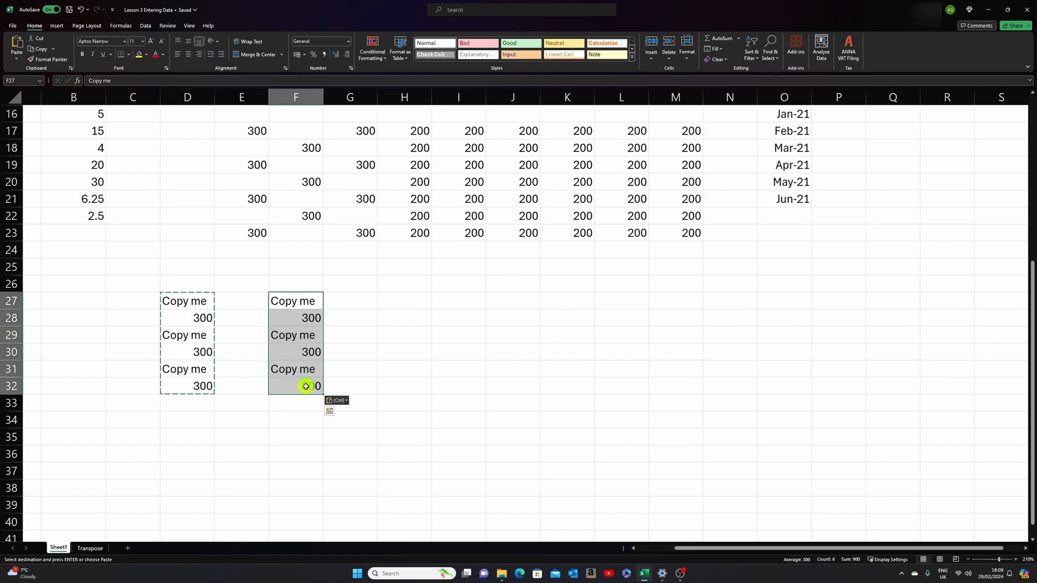
{"action": "key", "text": "Delete"}
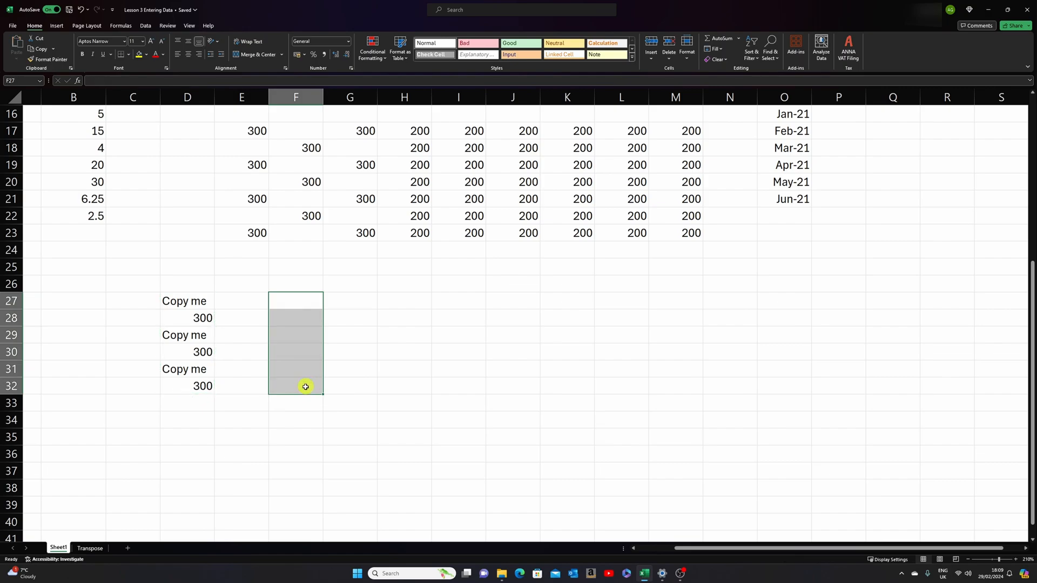
- Copy the non-adjacent cells D27, D29 and D31, paste them starting at cell F27, and undo the paste
{"action": "left_click", "coordinate": [184, 301]}
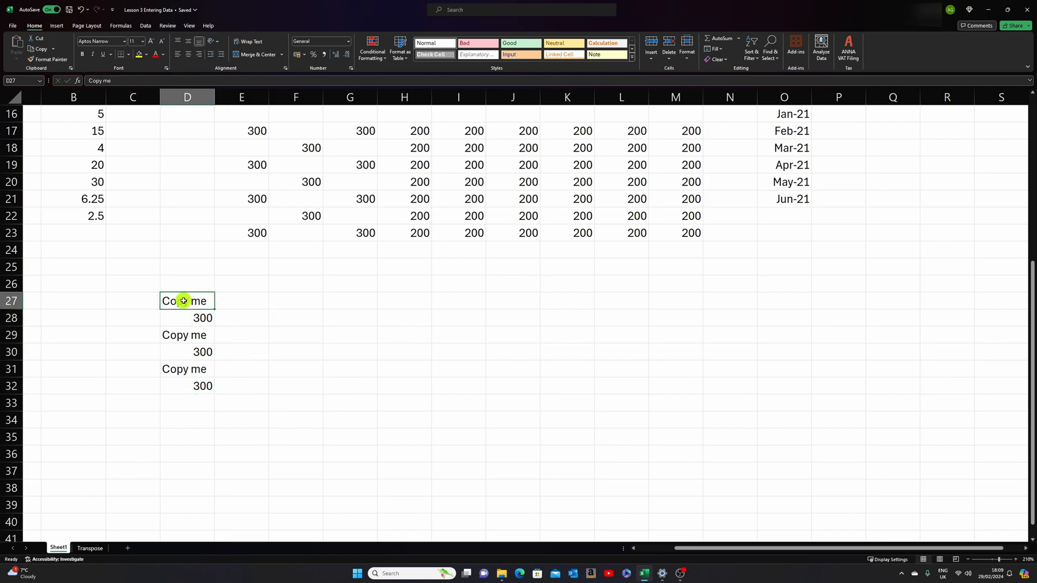
{"action": "left_click", "coordinate": [189, 336], "text": "ctrl"}
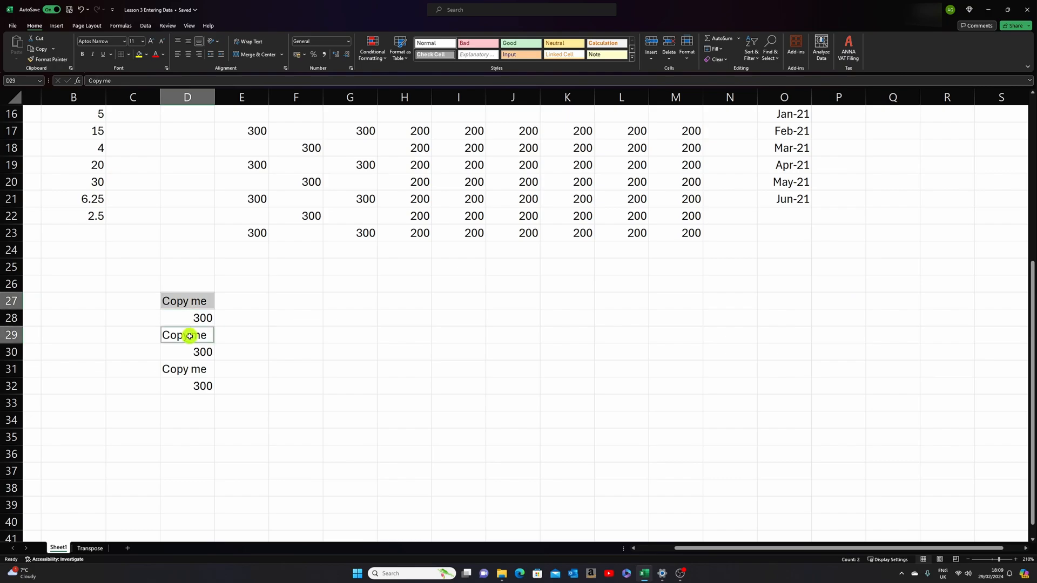
{"action": "left_click", "coordinate": [190, 368], "text": "ctrl"}
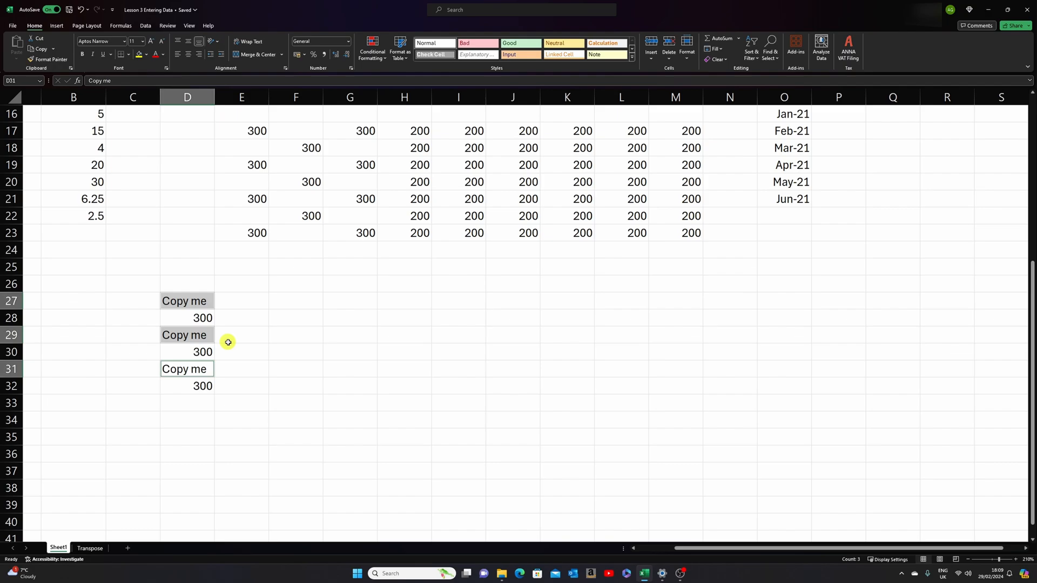
{"action": "right_click", "coordinate": [207, 304]}
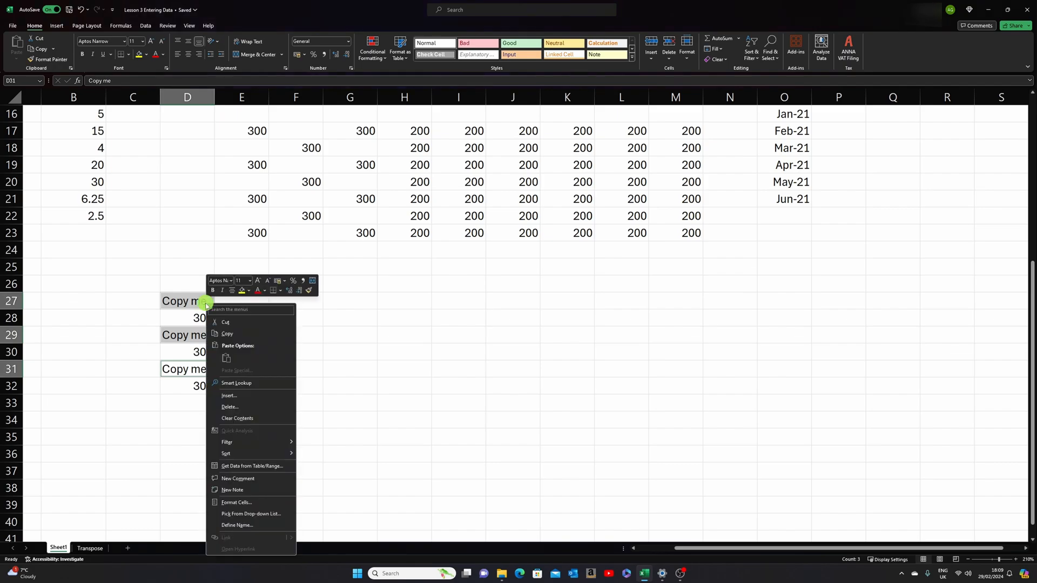
{"action": "left_click", "coordinate": [236, 334]}
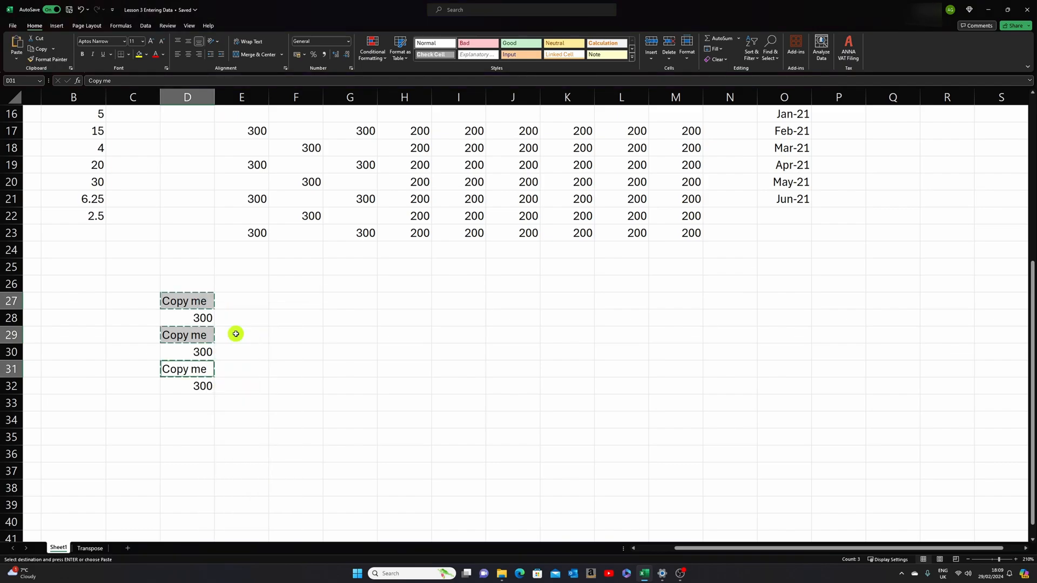
{"action": "left_click", "coordinate": [290, 302]}
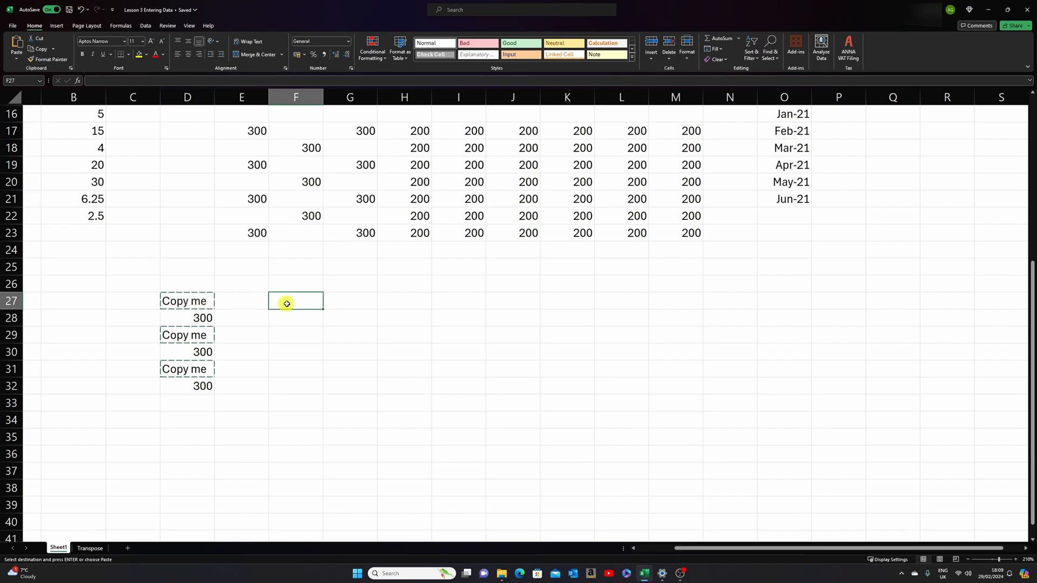
{"action": "right_click", "coordinate": [287, 304]}
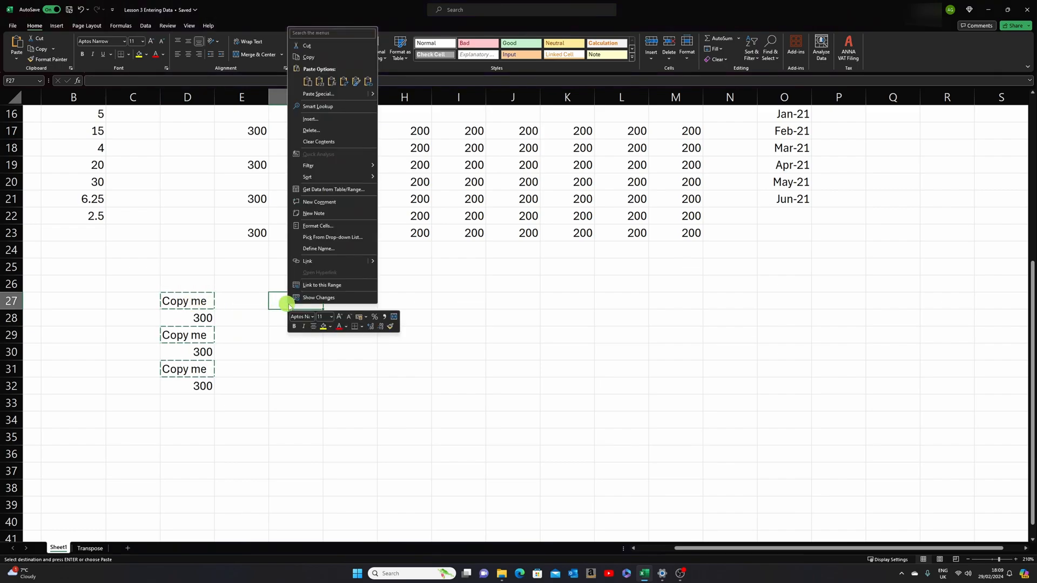
{"action": "left_click", "coordinate": [306, 82]}
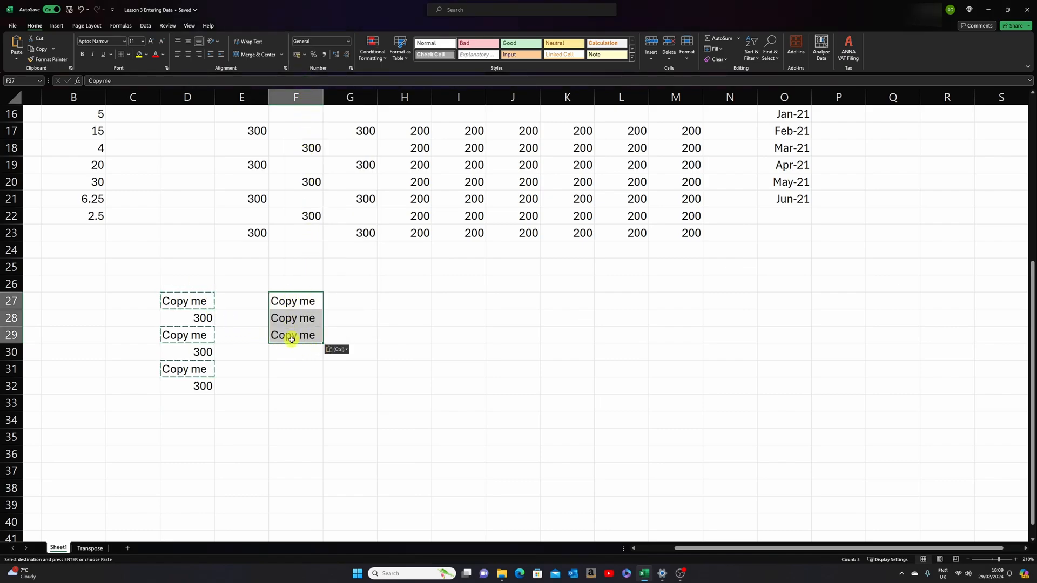
{"action": "left_click", "coordinate": [80, 9]}
- Paste the copied Copy me cells into the whole range F27:F32 and undo that paste
{"action": "left_click_drag", "start_coordinate": [299, 299], "coordinate": [301, 383]}
{"action": "right_click", "coordinate": [297, 301]}
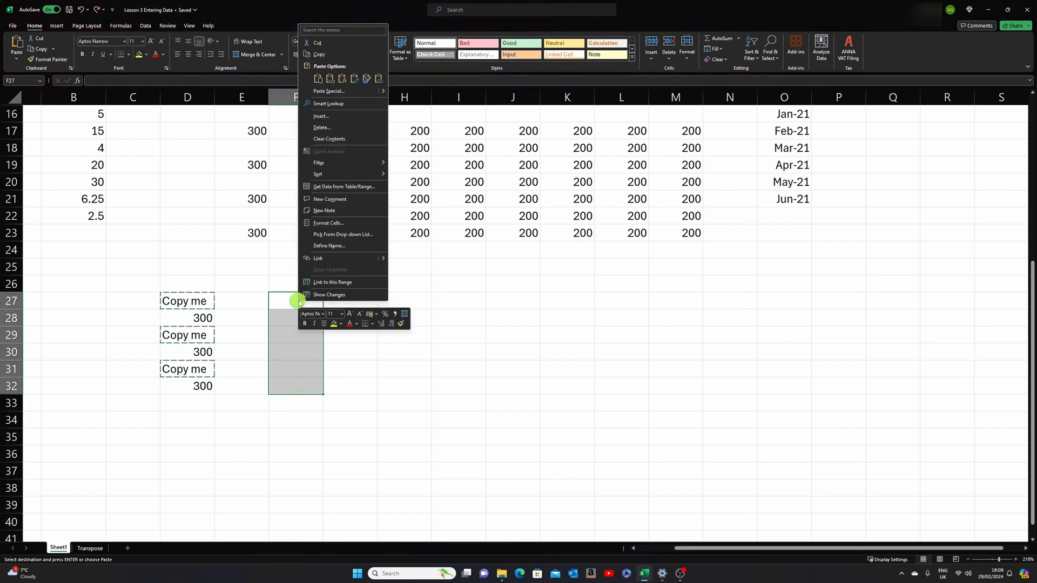
{"action": "left_click", "coordinate": [318, 78]}
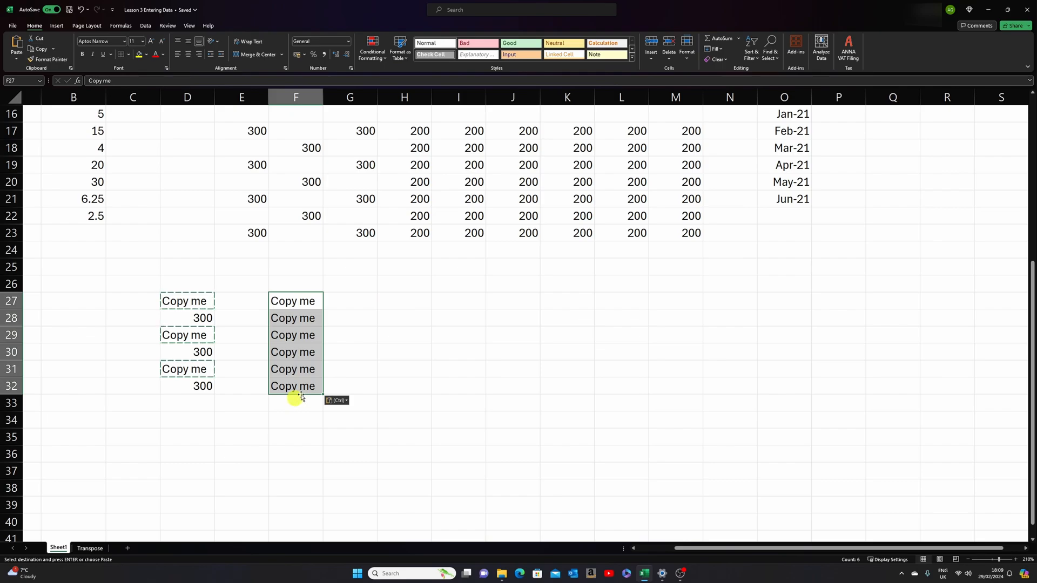
{"action": "left_click_drag", "start_coordinate": [307, 301], "coordinate": [309, 355]}
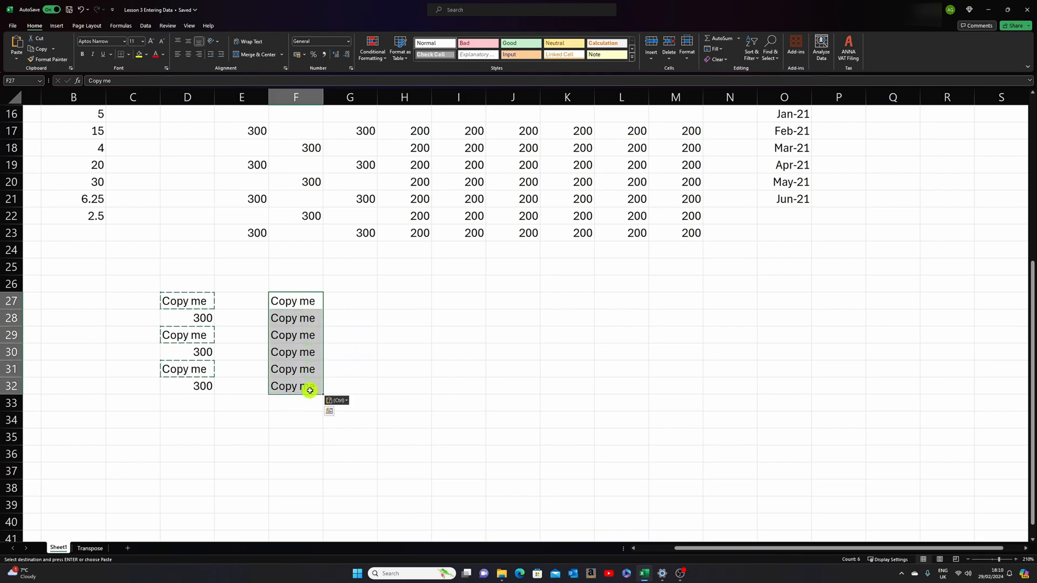
{"action": "key", "text": "ctrl+z"}
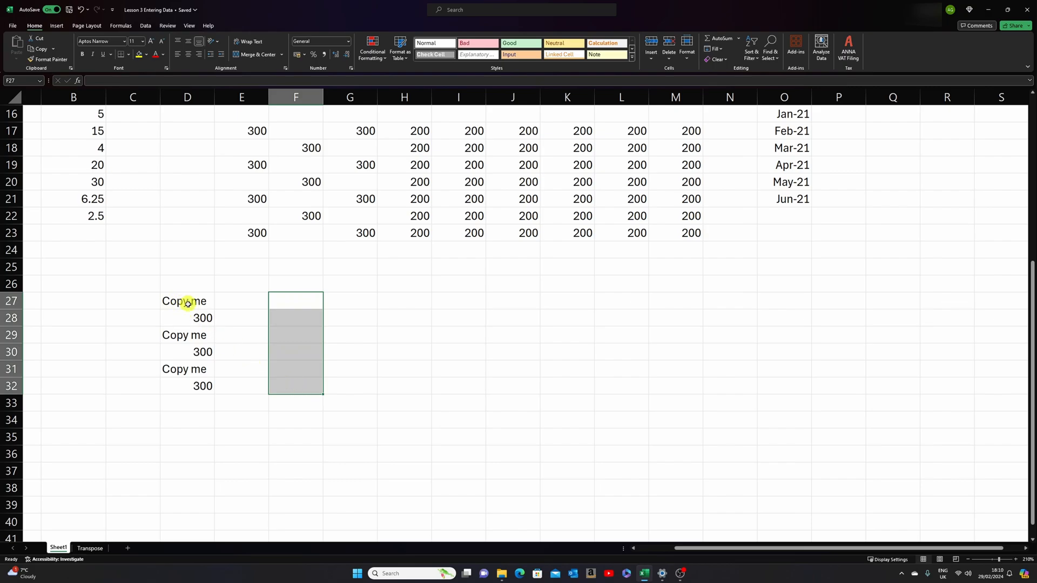
- Move the range D27:D32 one column left and one row down to C28:C33
{"action": "left_click", "coordinate": [242, 302]}
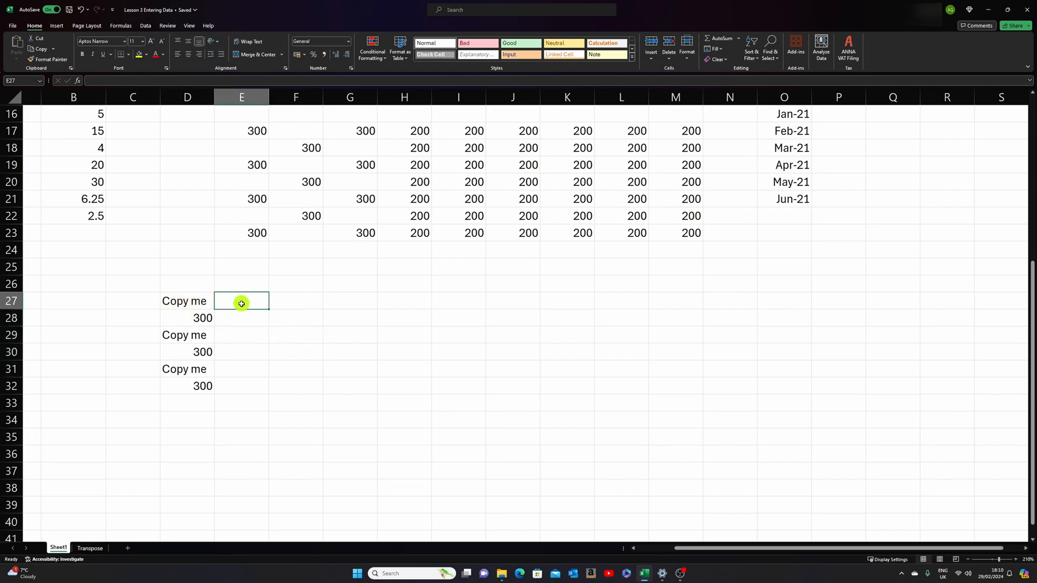
{"action": "left_click_drag", "start_coordinate": [188, 304], "coordinate": [190, 383]}
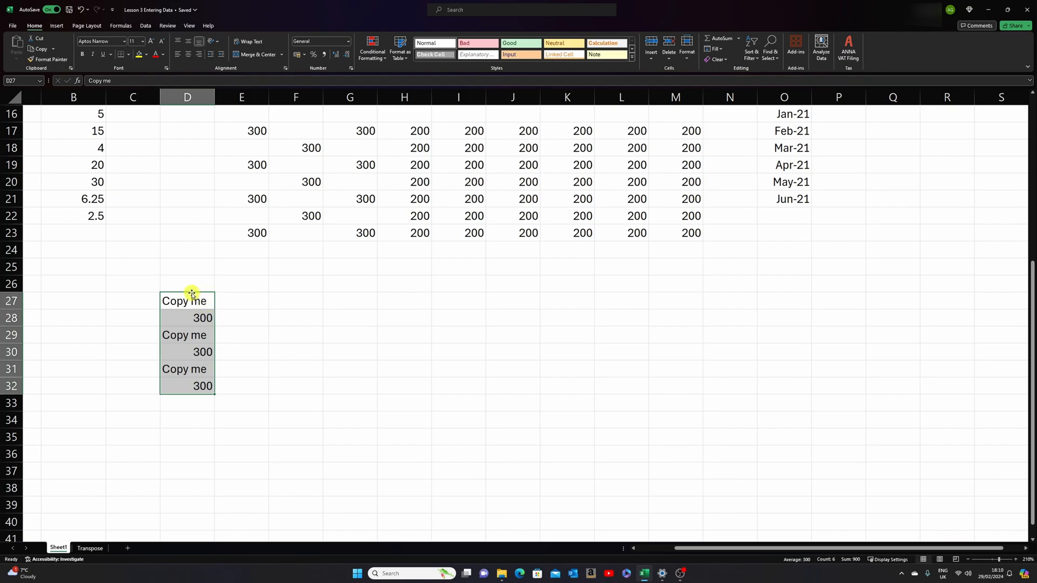
{"action": "left_click_drag", "start_coordinate": [192, 294], "coordinate": [142, 314]}
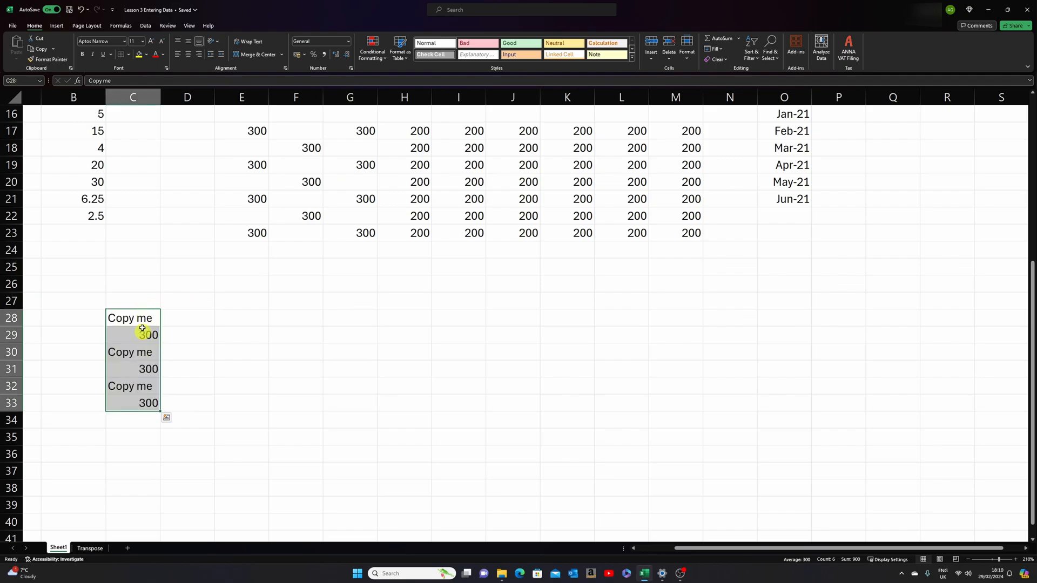
- Move the Copy me text from cell C28 to F28 and return it to C28
{"action": "left_click", "coordinate": [139, 318]}
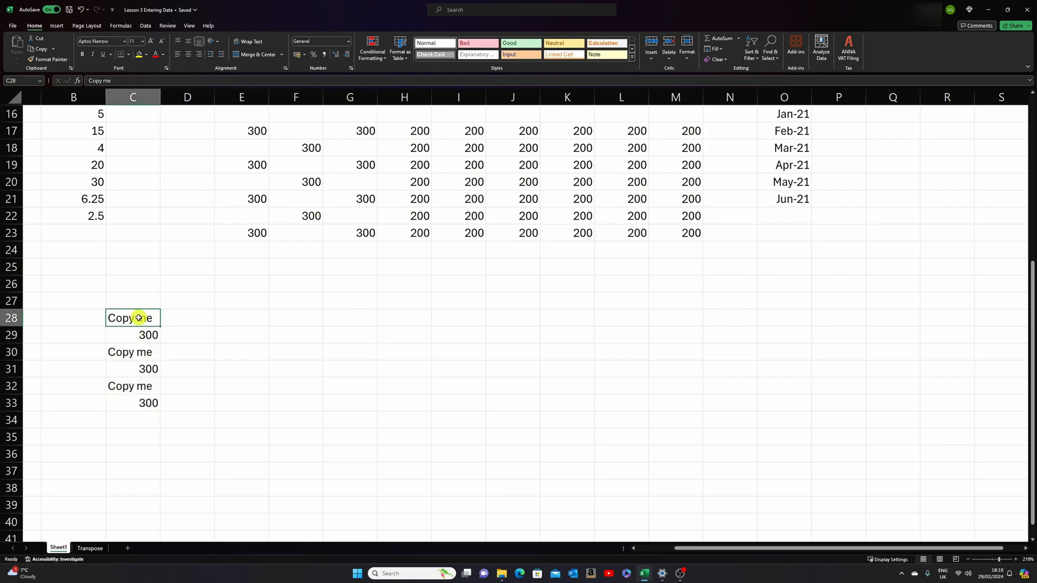
{"action": "left_click_drag", "start_coordinate": [139, 310], "coordinate": [293, 317]}
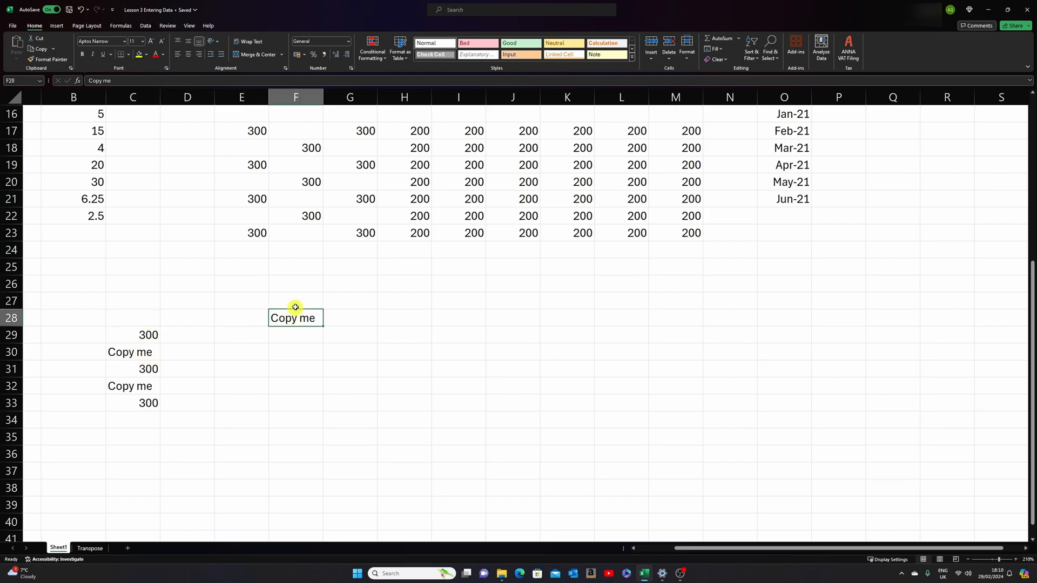
{"action": "left_click_drag", "start_coordinate": [296, 311], "coordinate": [138, 319]}
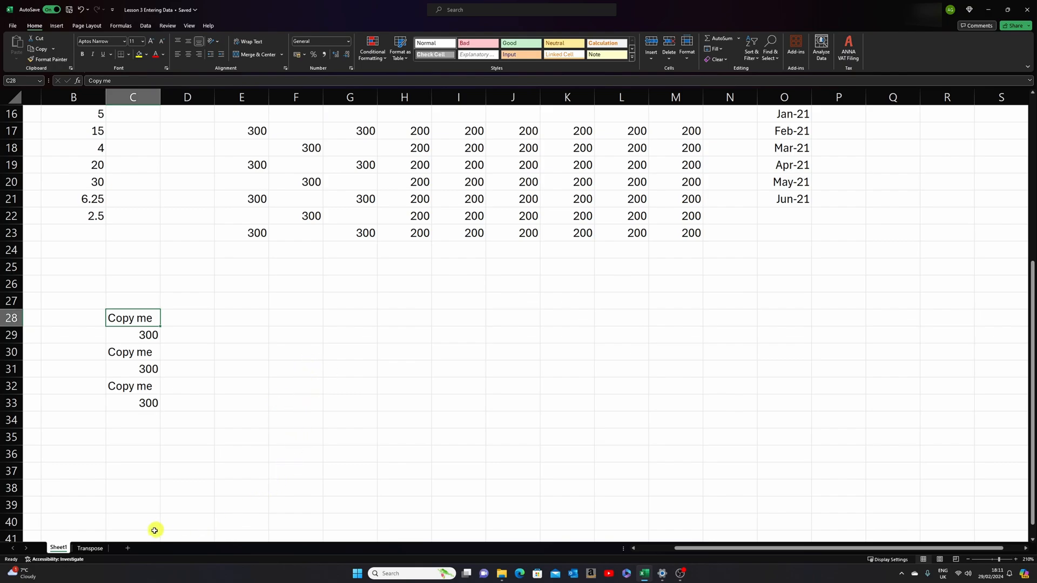
- Go to the Transpose sheet and copy the colour table in C5:G9
{"action": "left_click", "coordinate": [99, 549]}
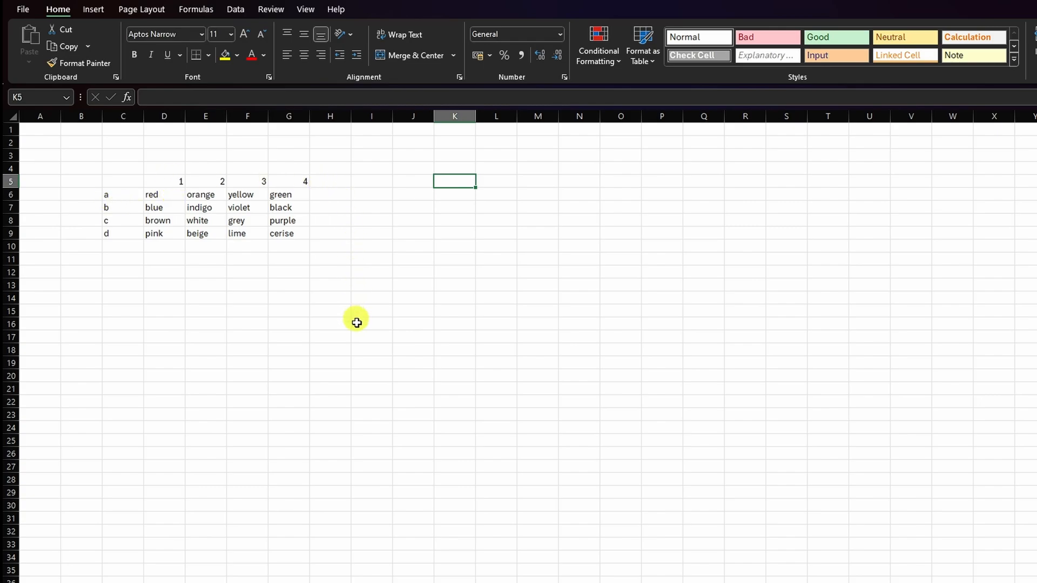
{"action": "left_click_drag", "start_coordinate": [116, 182], "coordinate": [299, 234]}
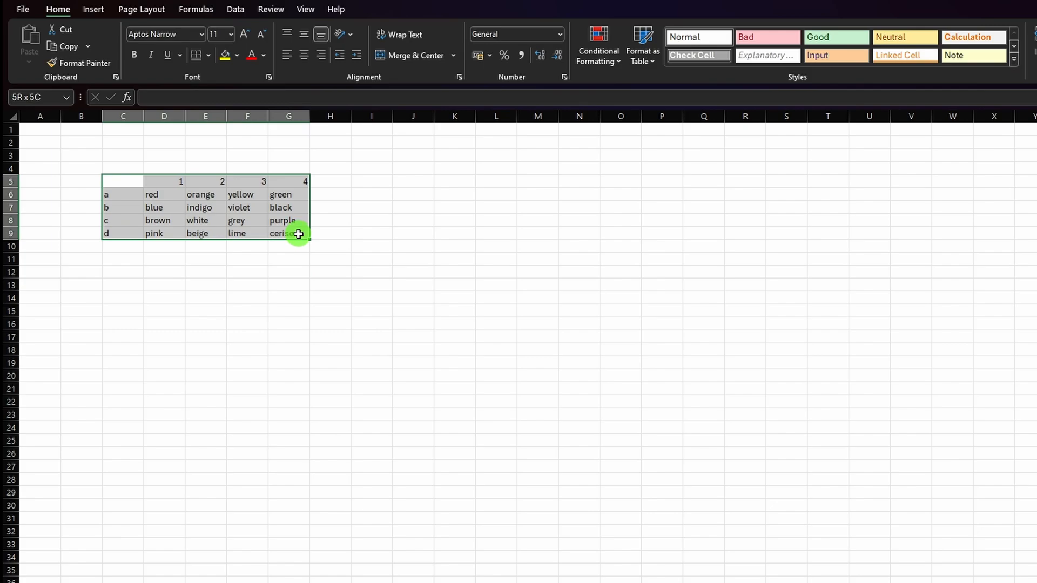
{"action": "left_click_drag", "start_coordinate": [299, 234], "coordinate": [299, 234]}
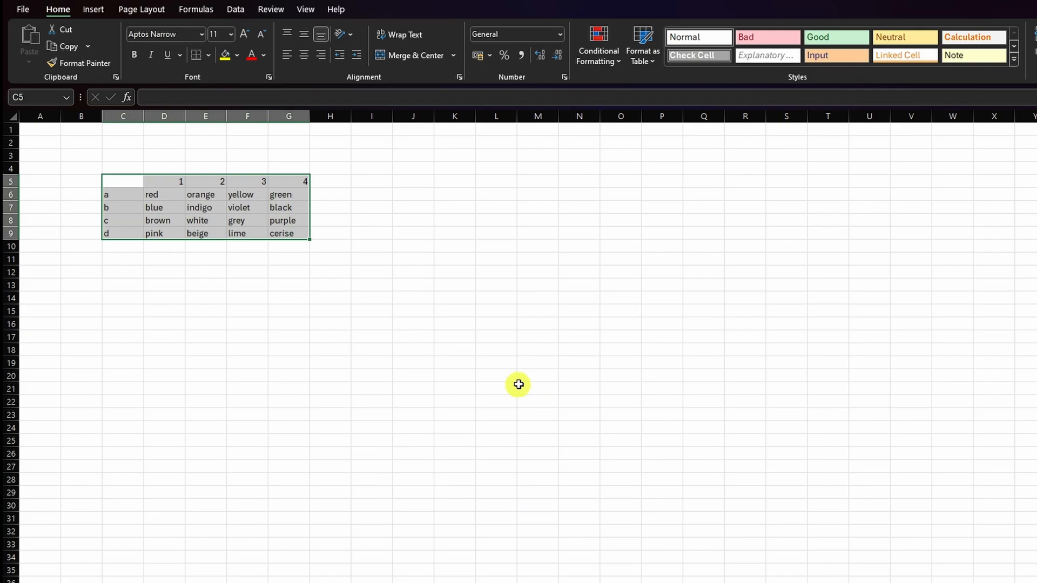
{"action": "key", "text": "ctrl+c"}
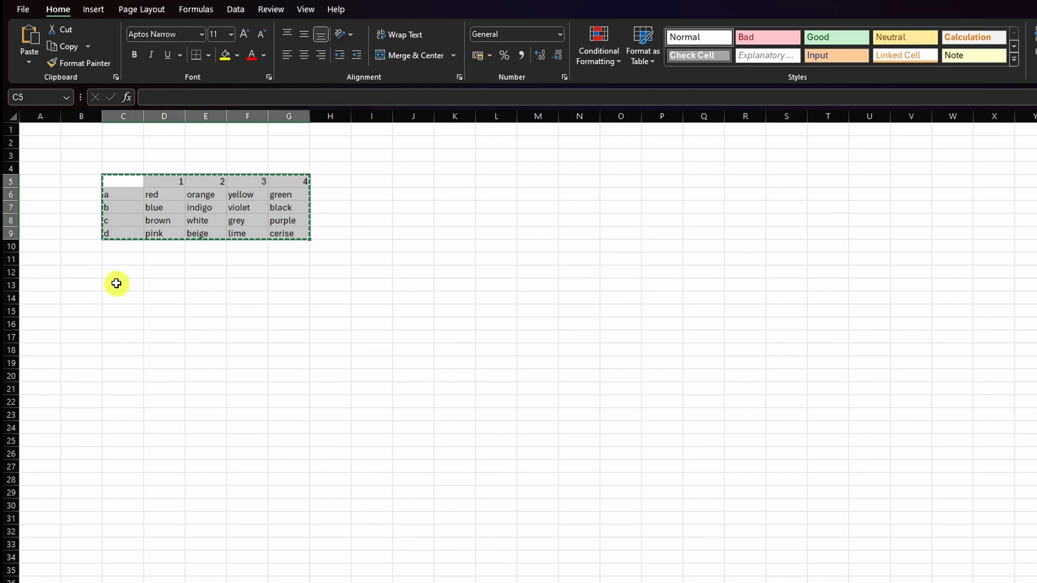
- Paste the copied colour table starting at cell J5 with the Transpose option of Paste Special
{"action": "left_click", "coordinate": [407, 181]}
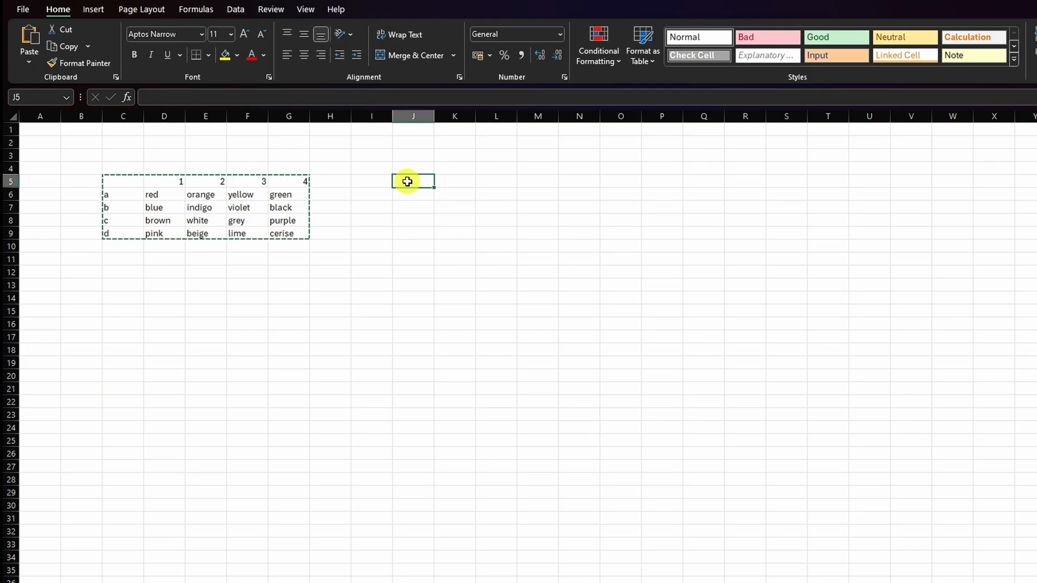
{"action": "right_click", "coordinate": [407, 182]}
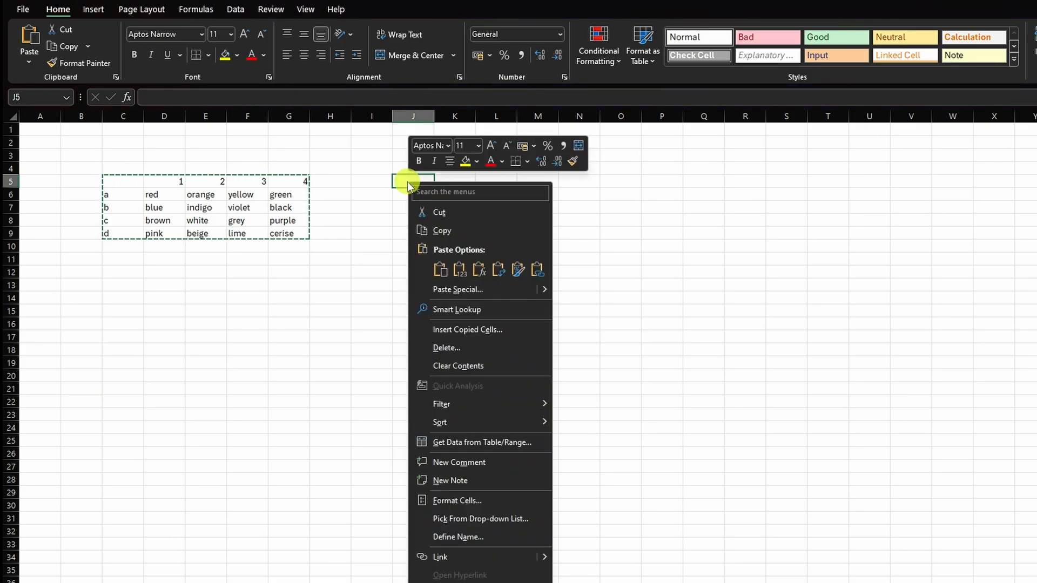
{"action": "left_click", "coordinate": [454, 289]}
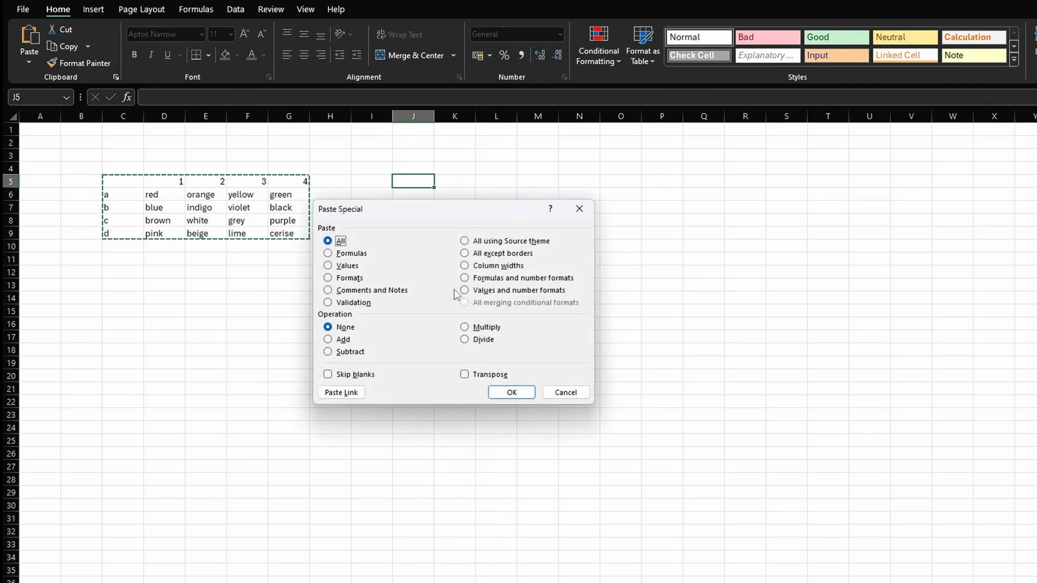
{"action": "left_click", "coordinate": [465, 374]}
{"action": "left_click", "coordinate": [512, 392]}
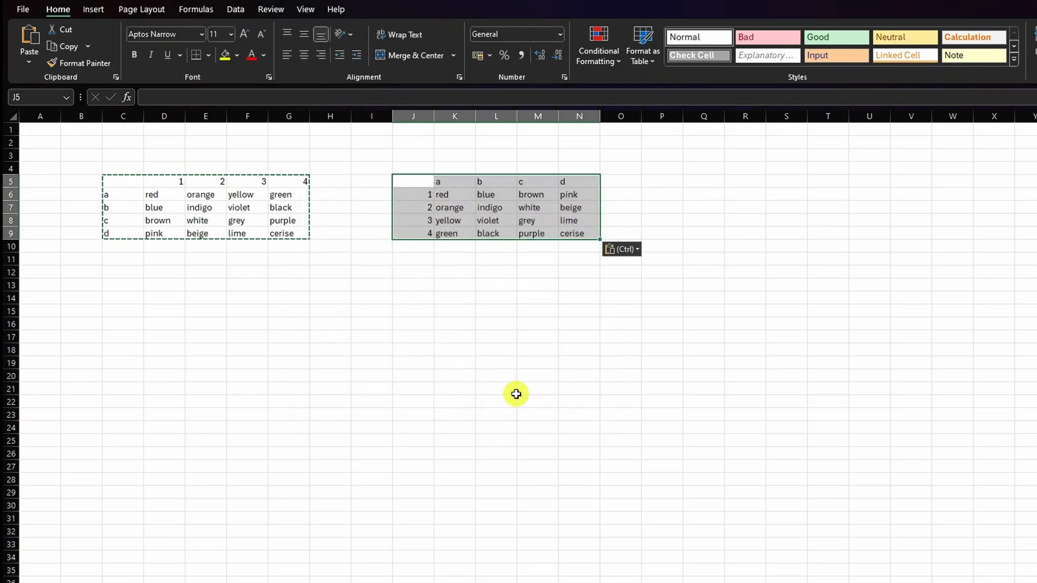
{"action": "left_click", "coordinate": [534, 325]}
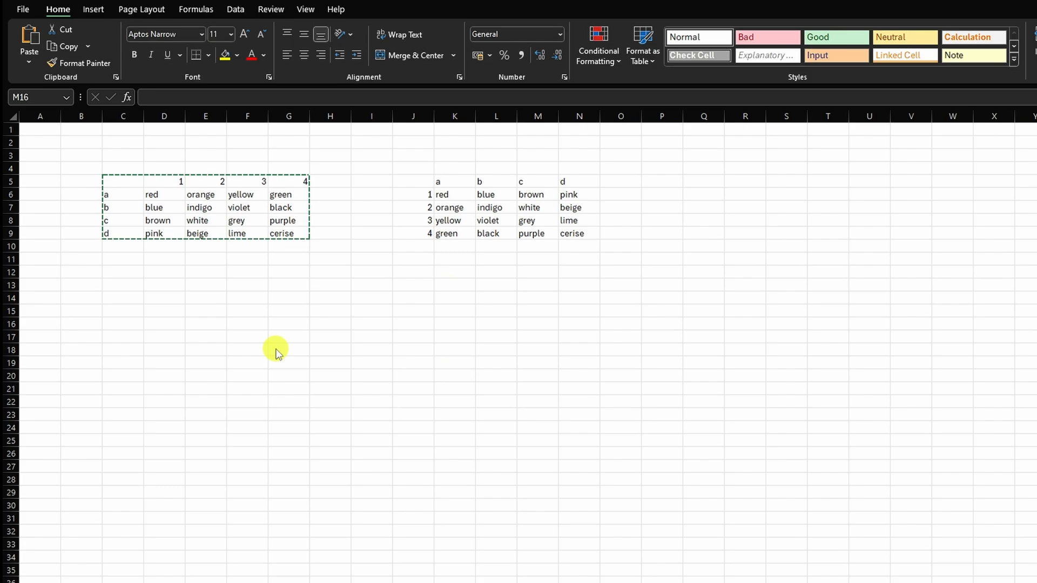
- Enter the formula =4+8*5 in cell E18 and reselect that cell
{"action": "left_click", "coordinate": [209, 351]}
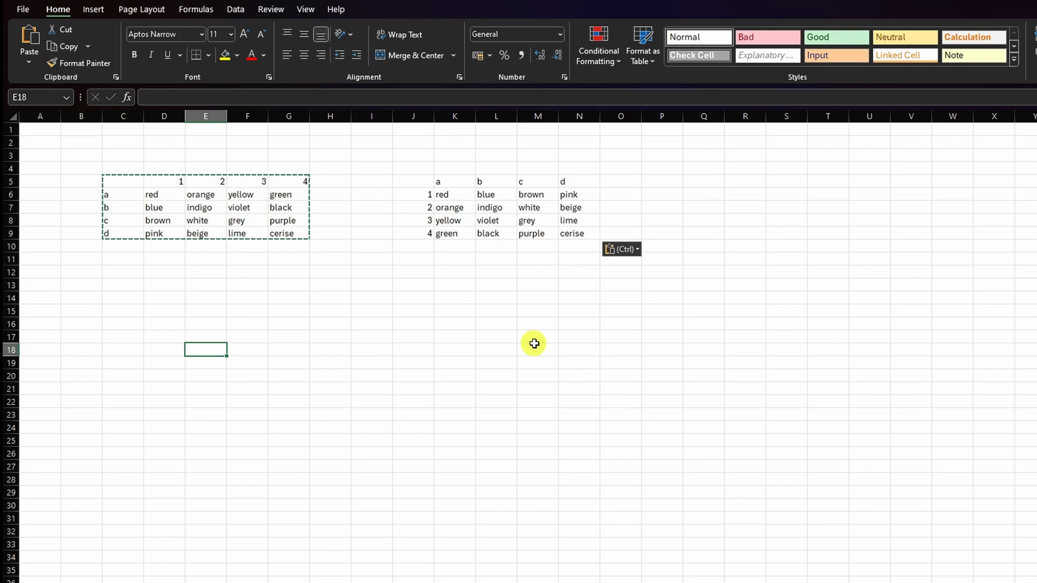
{"action": "type", "text": "="}
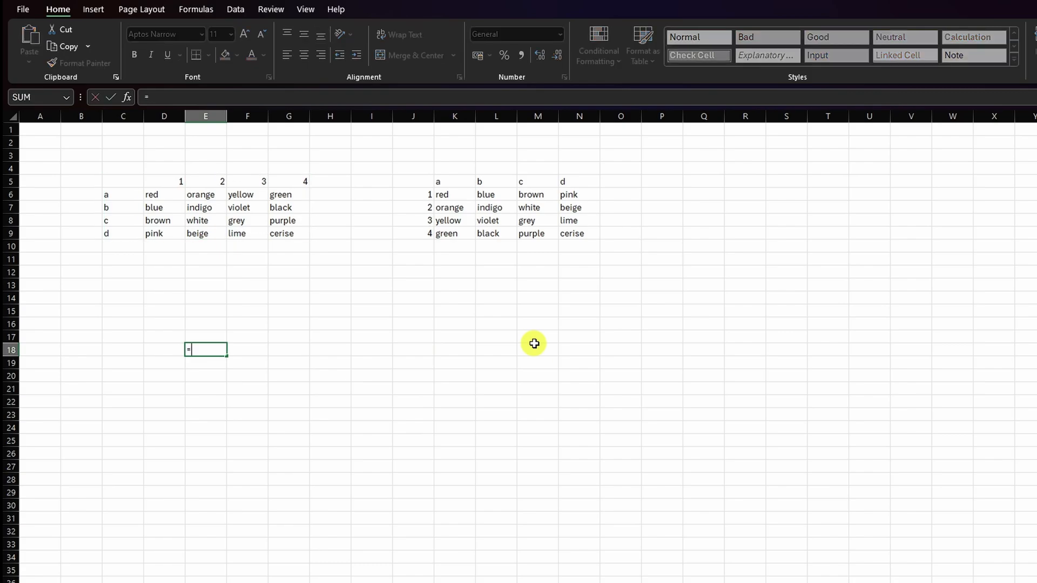
{"action": "type", "text": "4+8*5"}
{"action": "key", "text": "Return"}
{"action": "key", "text": "Up"}
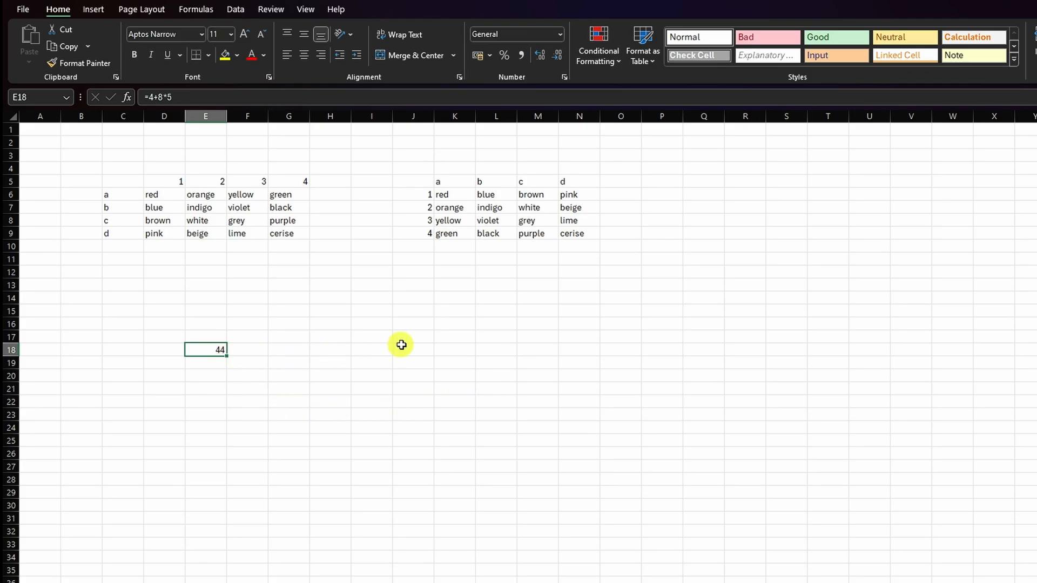
- Copy the formula from cell E18 into E20 and compare the formulas in both cells
{"action": "key", "text": "ctrl+c"}
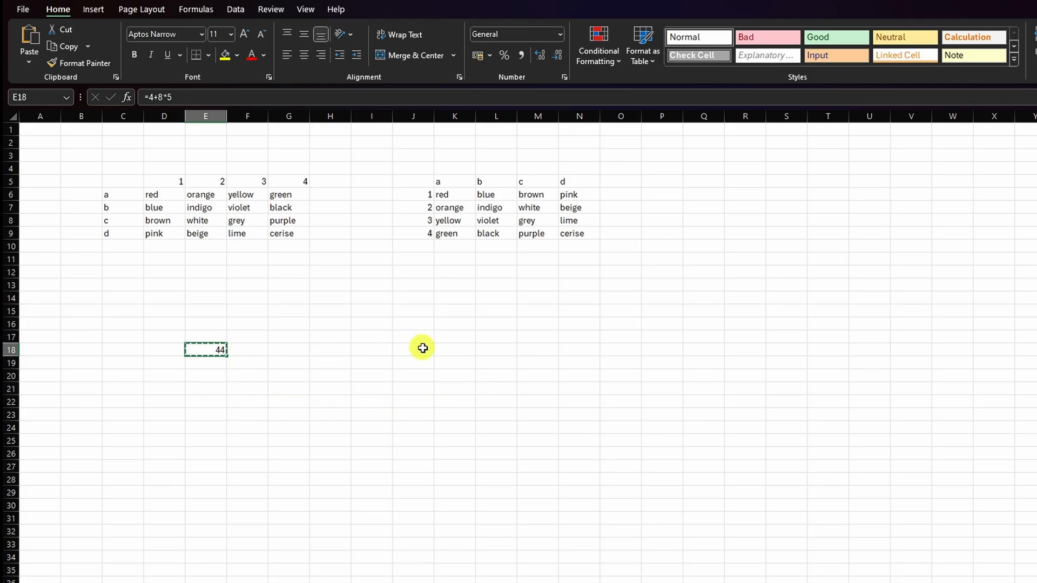
{"action": "left_click", "coordinate": [203, 377]}
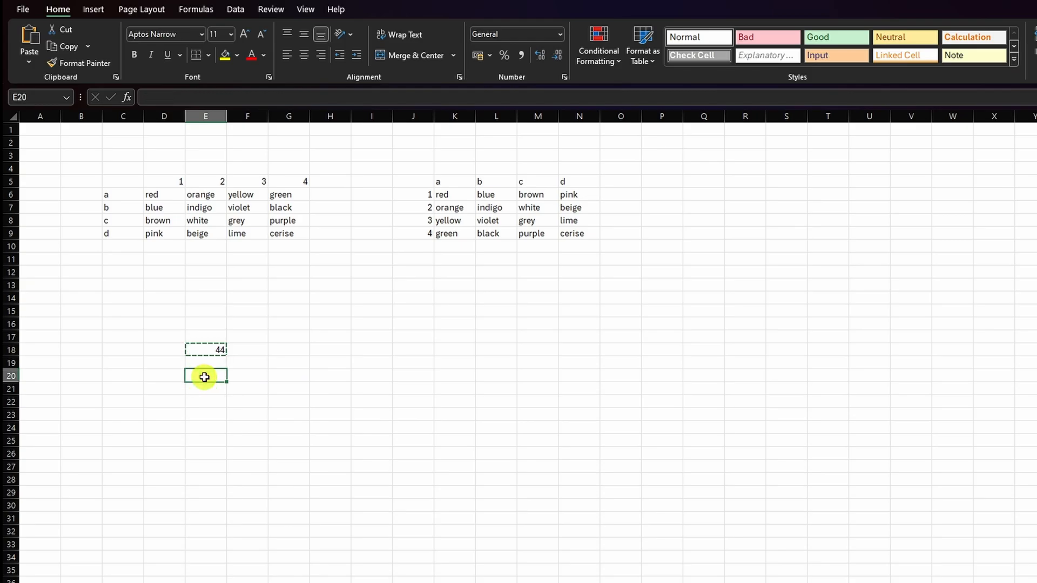
{"action": "key", "text": "ctrl+v"}
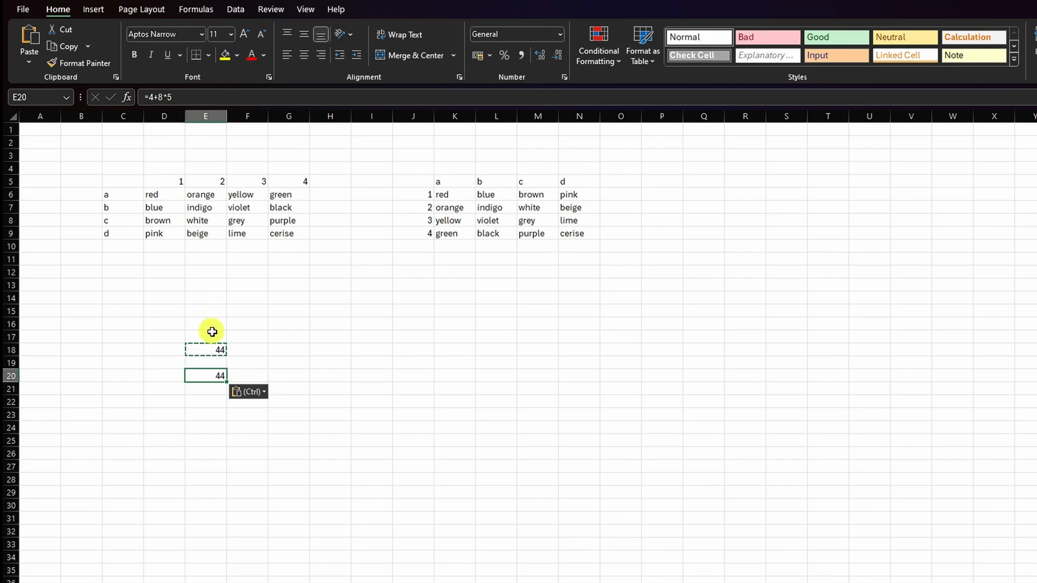
{"action": "left_click", "coordinate": [217, 350]}
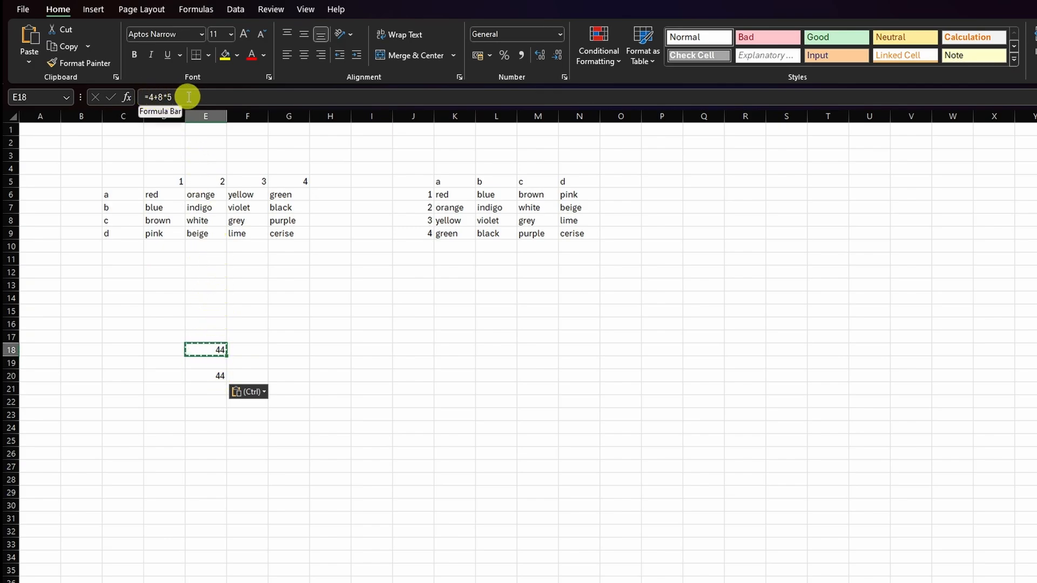
{"action": "left_click", "coordinate": [206, 376]}
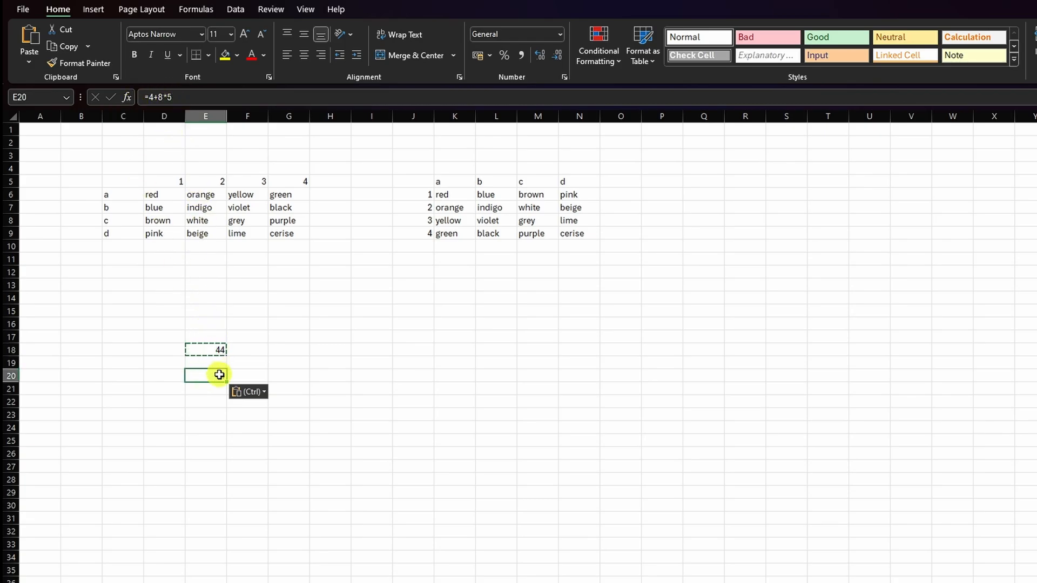
- Copy cell E20 and paste it onto itself as Values with Paste Special, and compare the contents of E18 and E20
{"action": "left_click", "coordinate": [326, 374]}
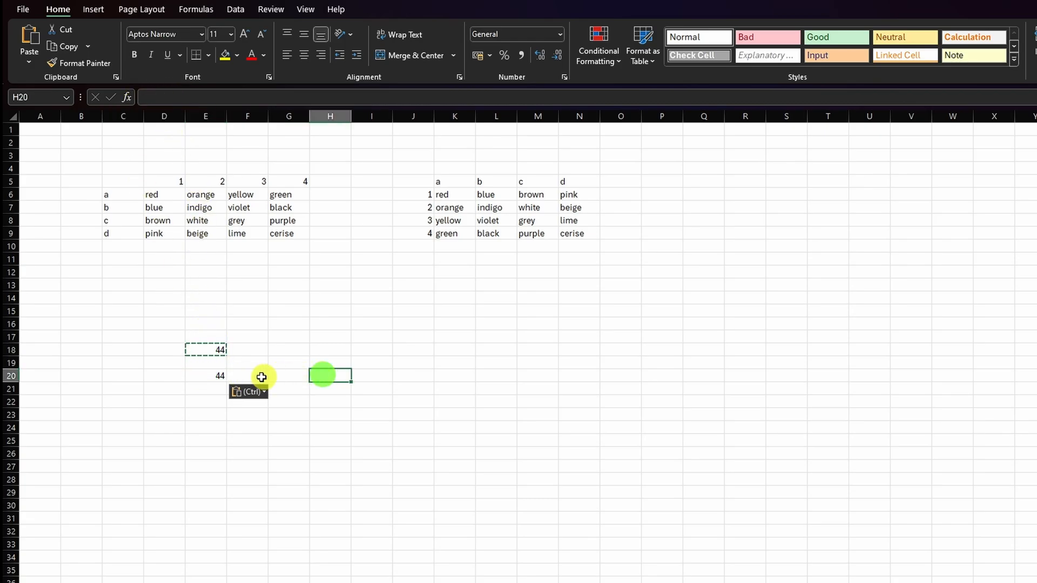
{"action": "left_click", "coordinate": [206, 376]}
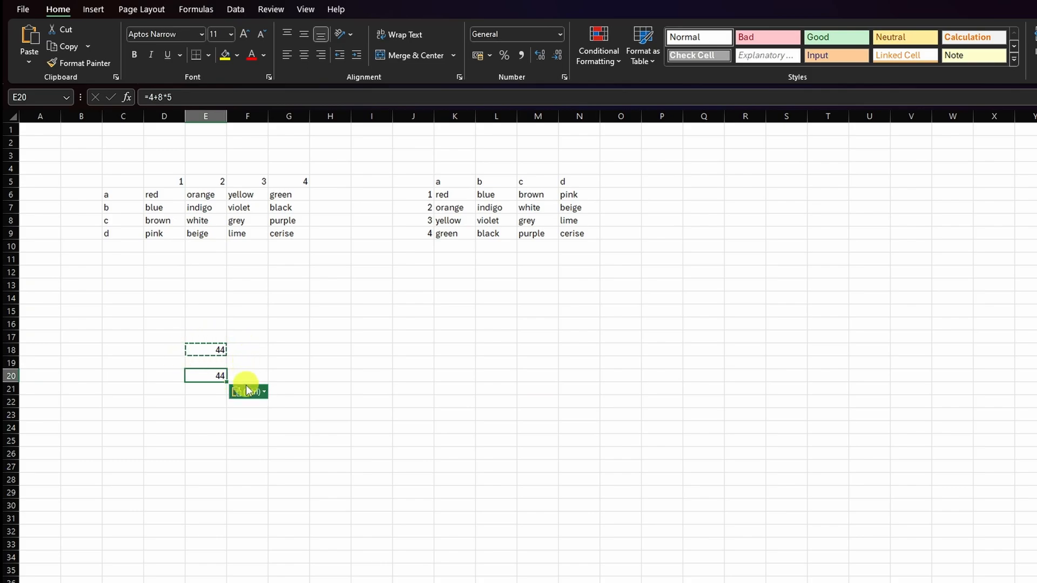
{"action": "right_click", "coordinate": [213, 376]}
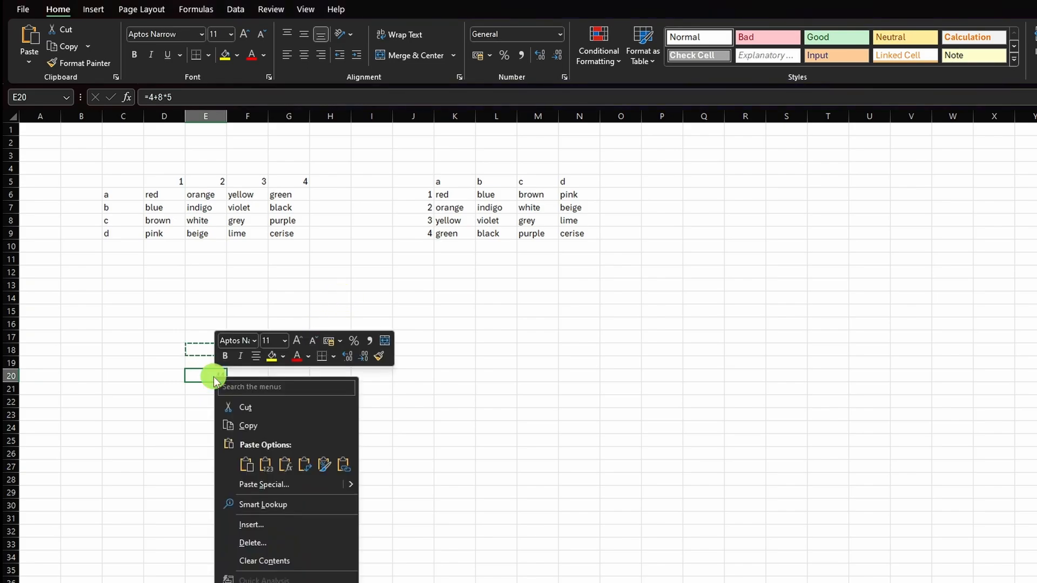
{"action": "left_click", "coordinate": [247, 426]}
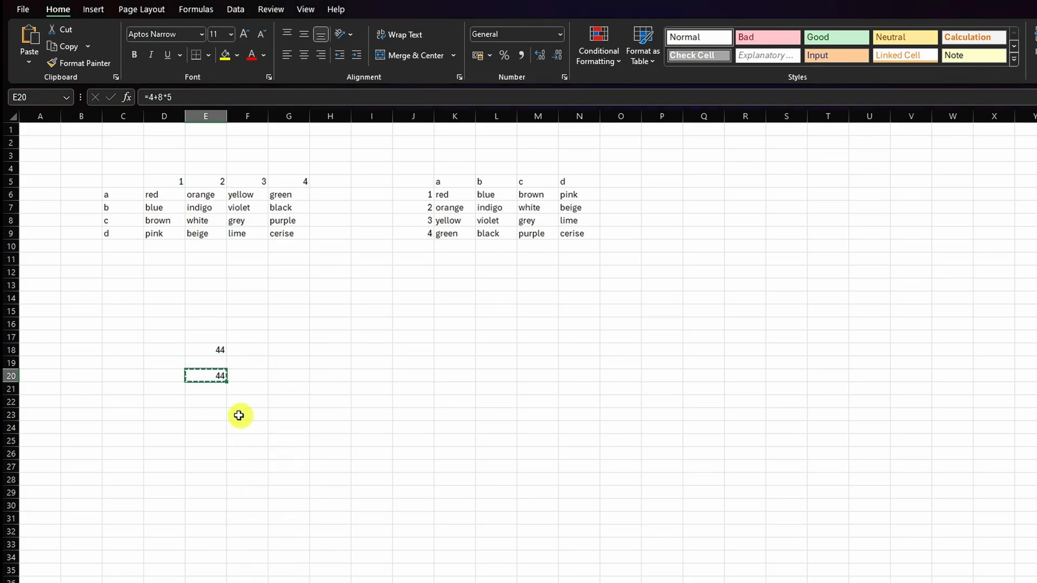
{"action": "left_click", "coordinate": [30, 61]}
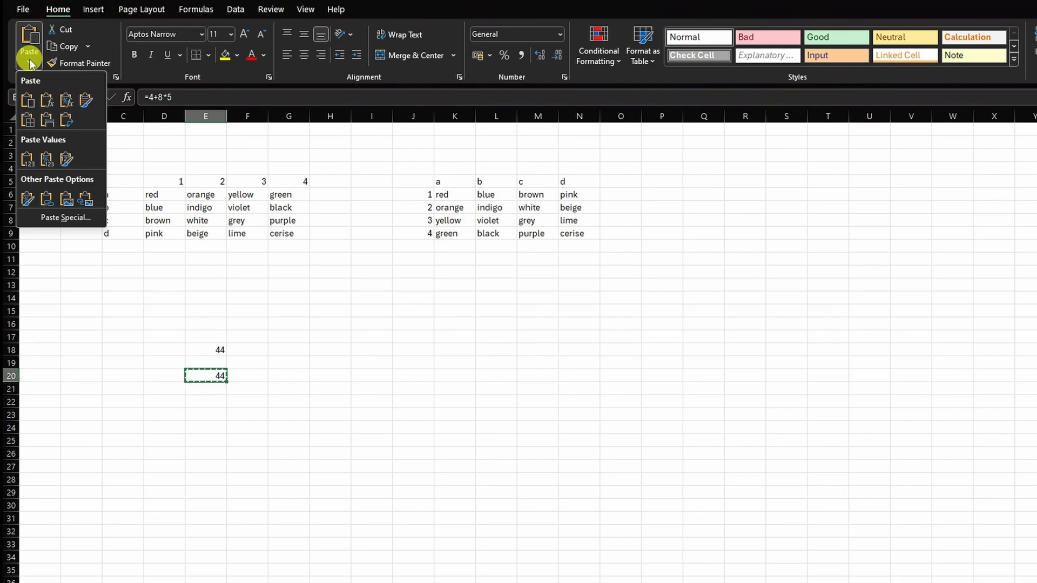
{"action": "left_click", "coordinate": [57, 218]}
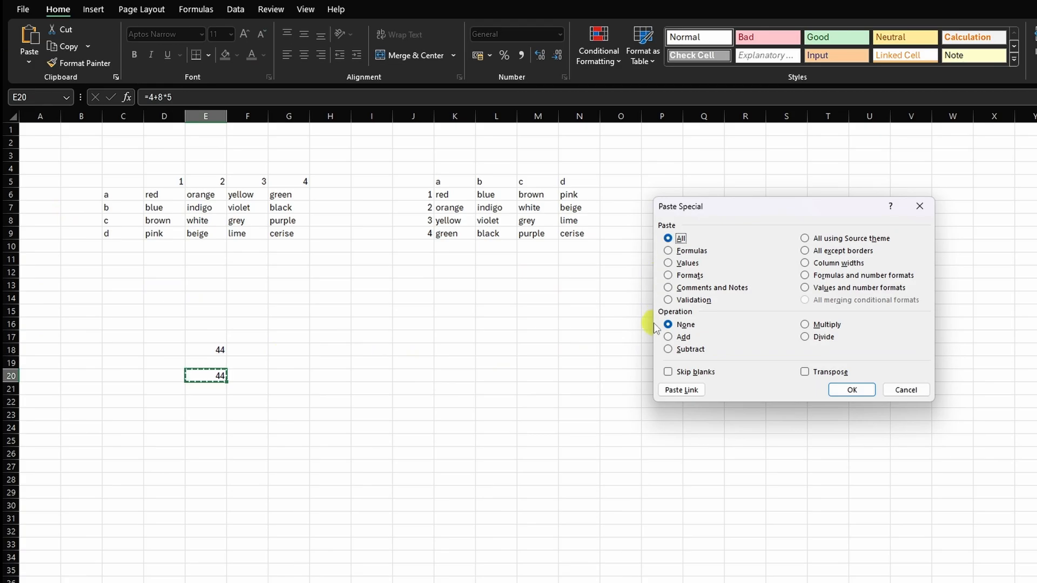
{"action": "left_click", "coordinate": [668, 263]}
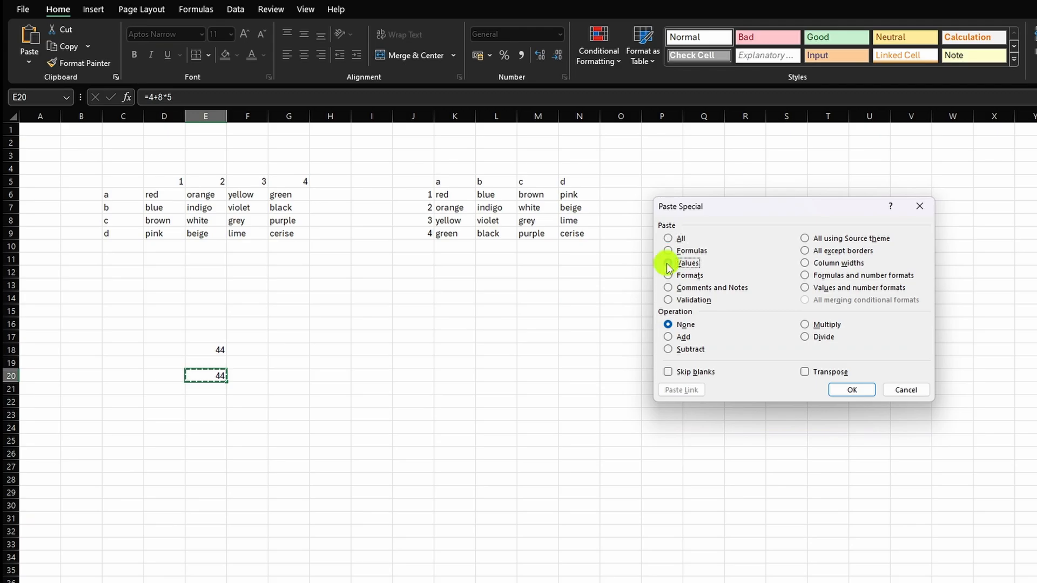
{"action": "left_click", "coordinate": [838, 388]}
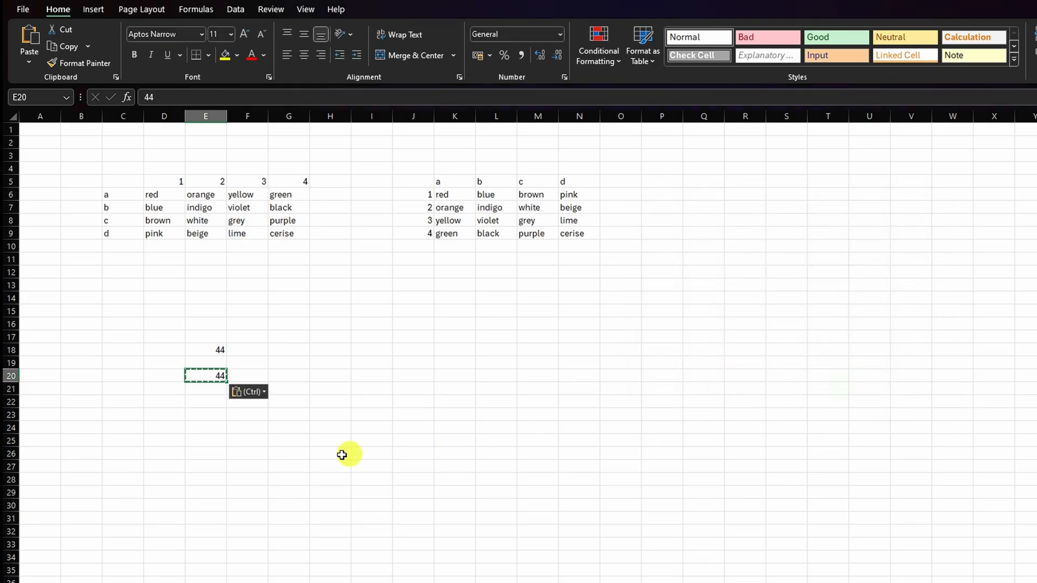
{"action": "left_click", "coordinate": [221, 351]}
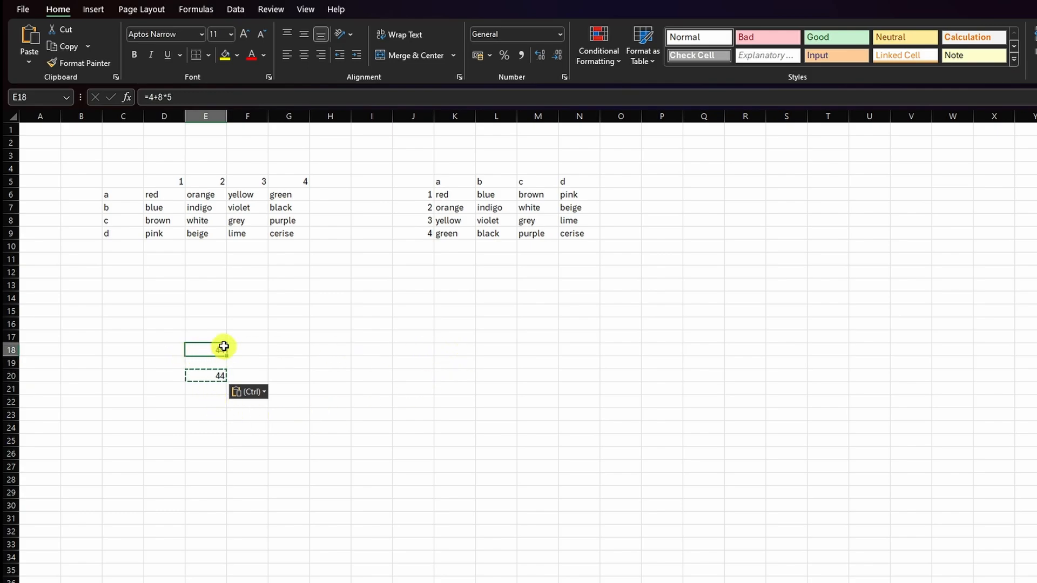
{"action": "left_click", "coordinate": [214, 375]}
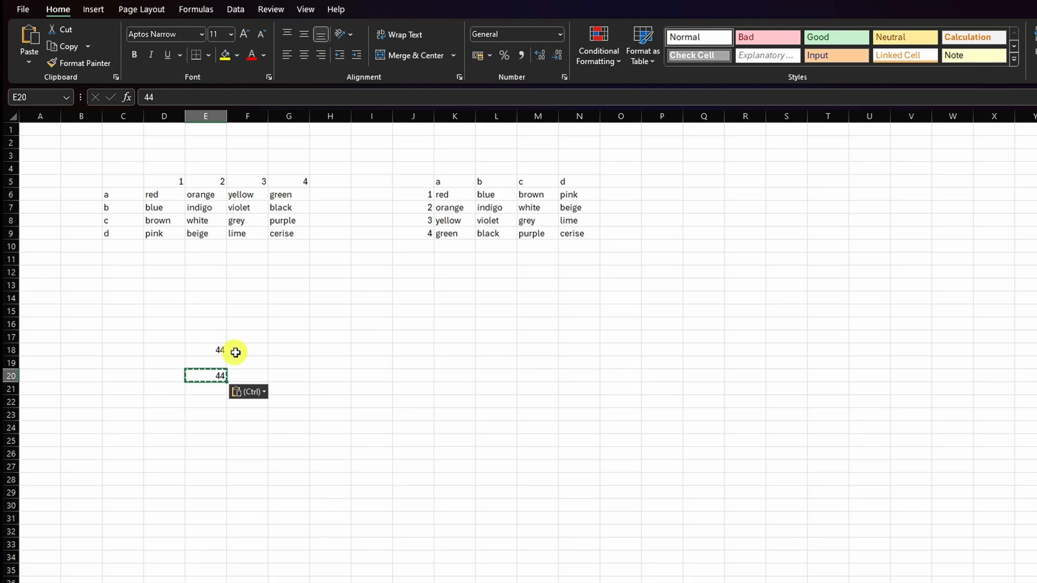
- Paste the copied cell E20 onto itself using Paste Special with the All option and no operation
{"action": "right_click", "coordinate": [215, 376]}
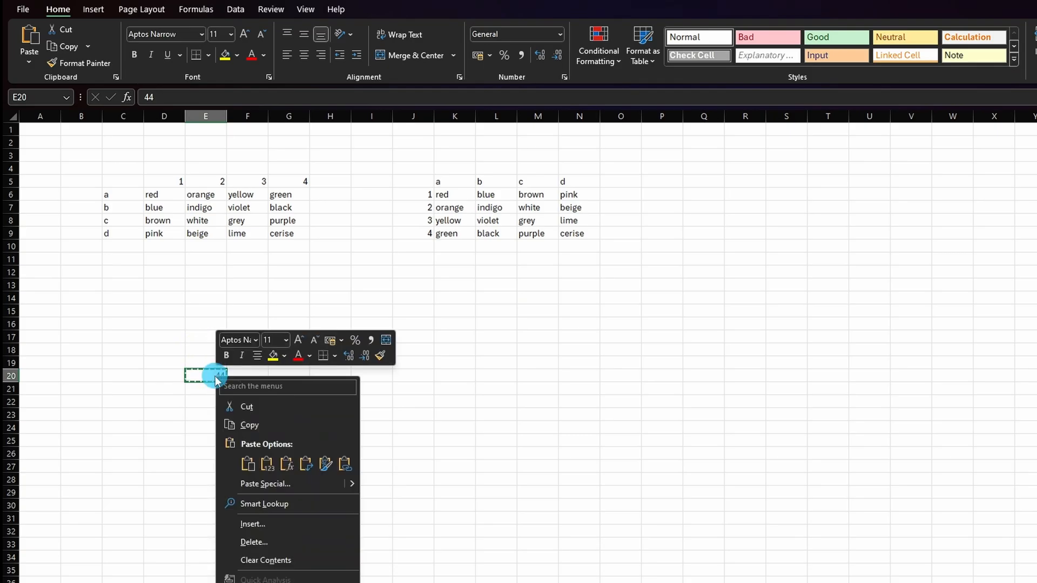
{"action": "left_click", "coordinate": [251, 485]}
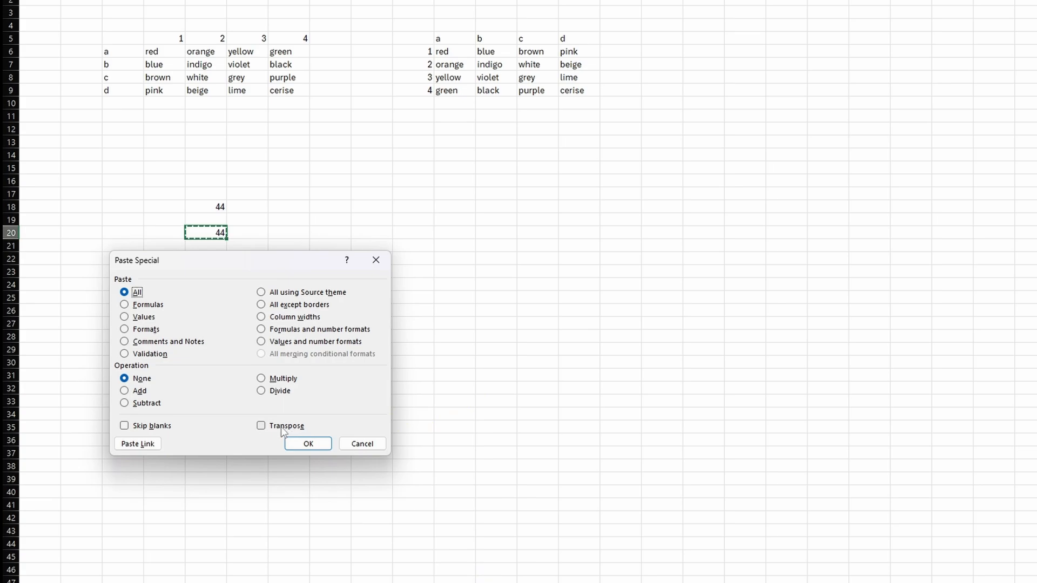
{"action": "left_click", "coordinate": [308, 444]}
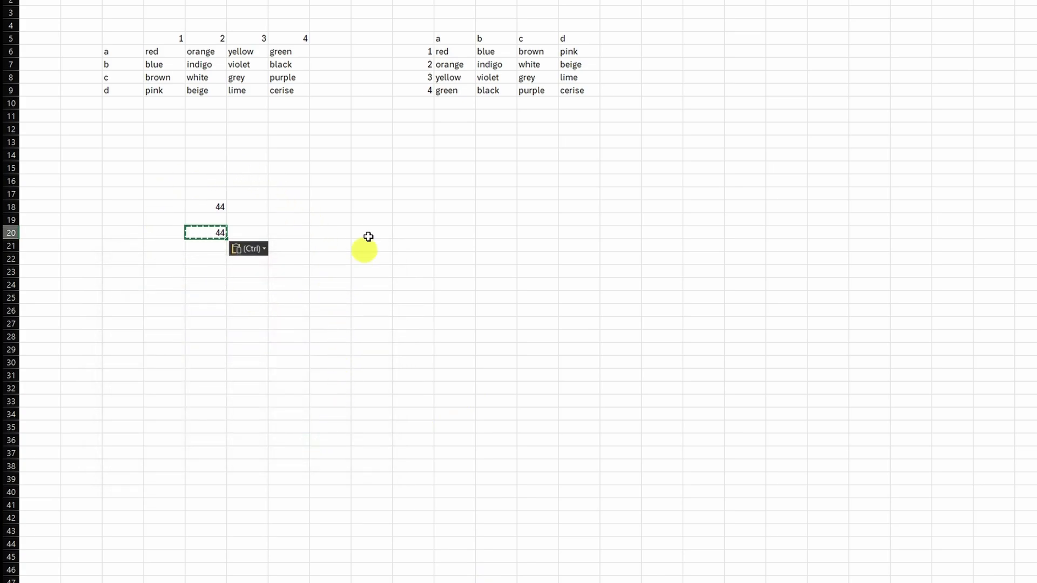